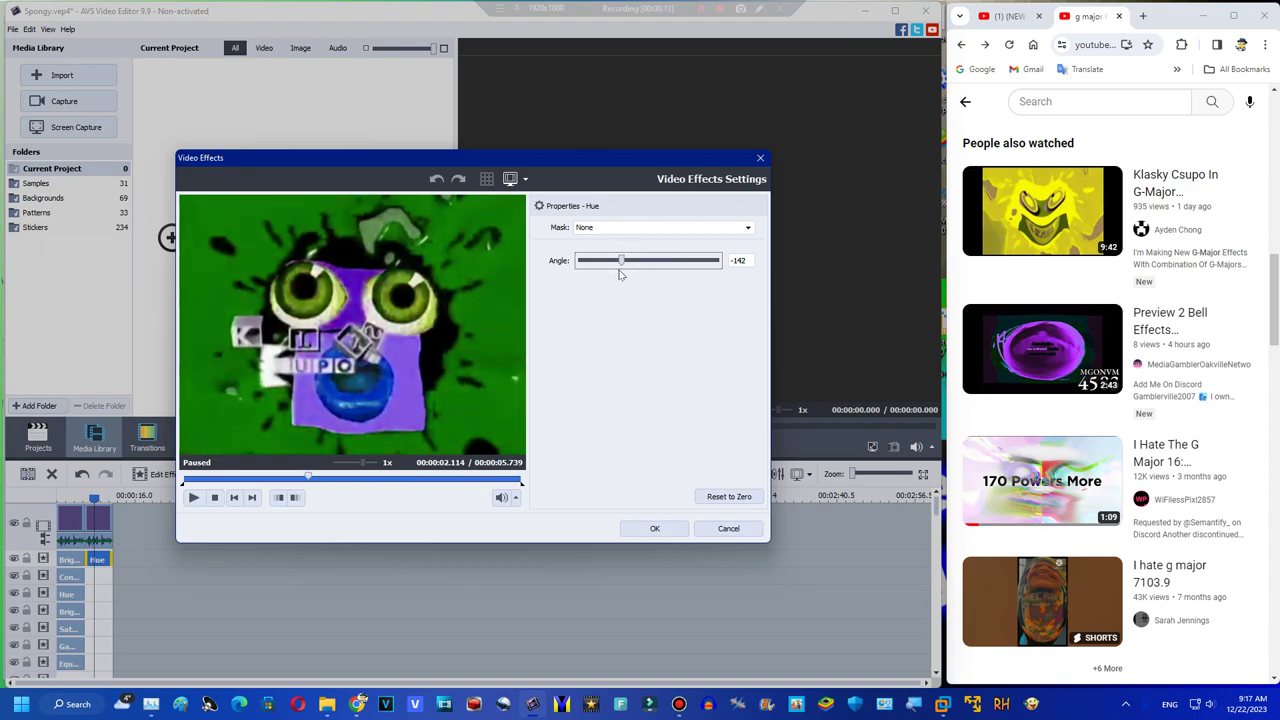
Set the angle of the second clip's Hue effect to -114
{"action": "left_click", "coordinate": [667, 525]}
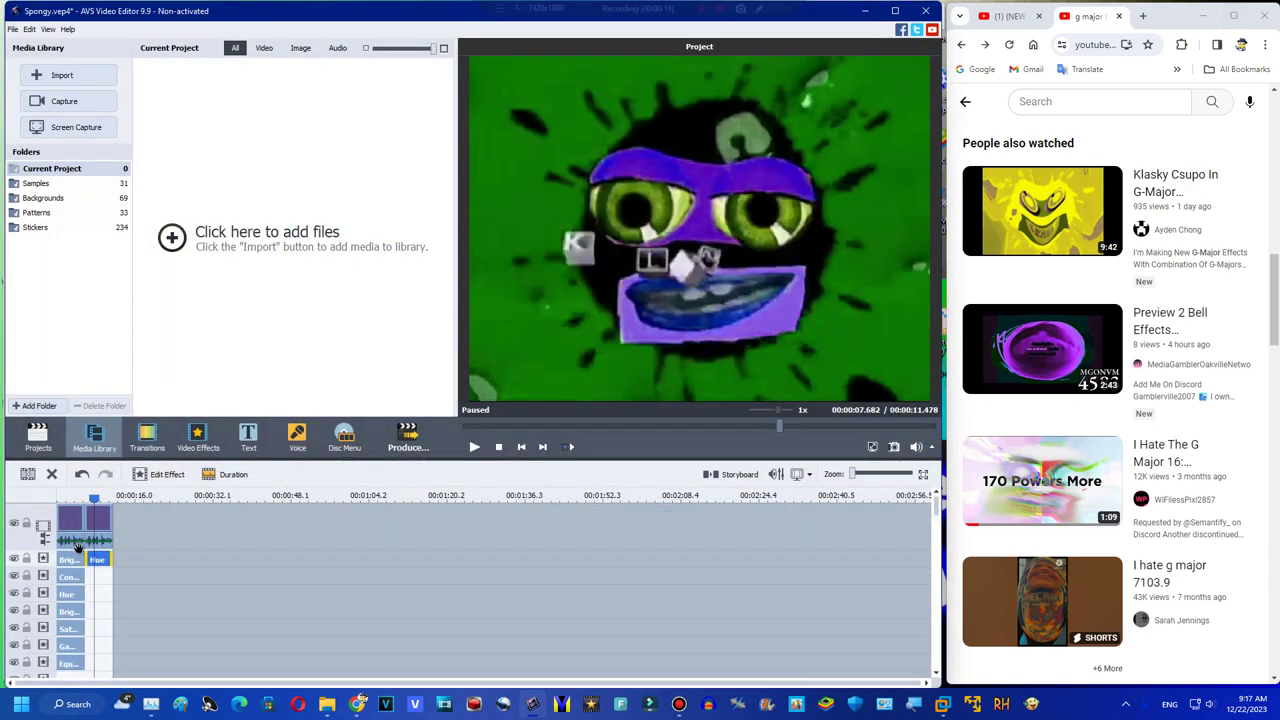
{"action": "left_click", "coordinate": [129, 478]}
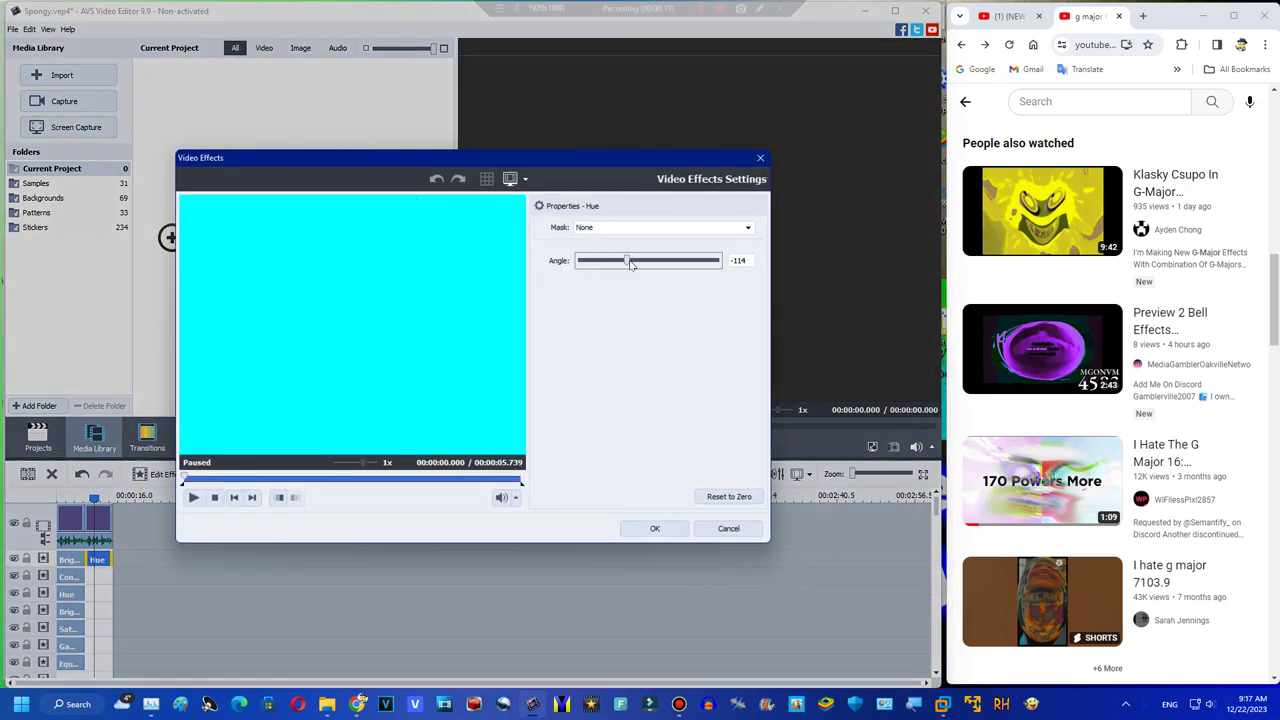
{"action": "left_click", "coordinate": [293, 475]}
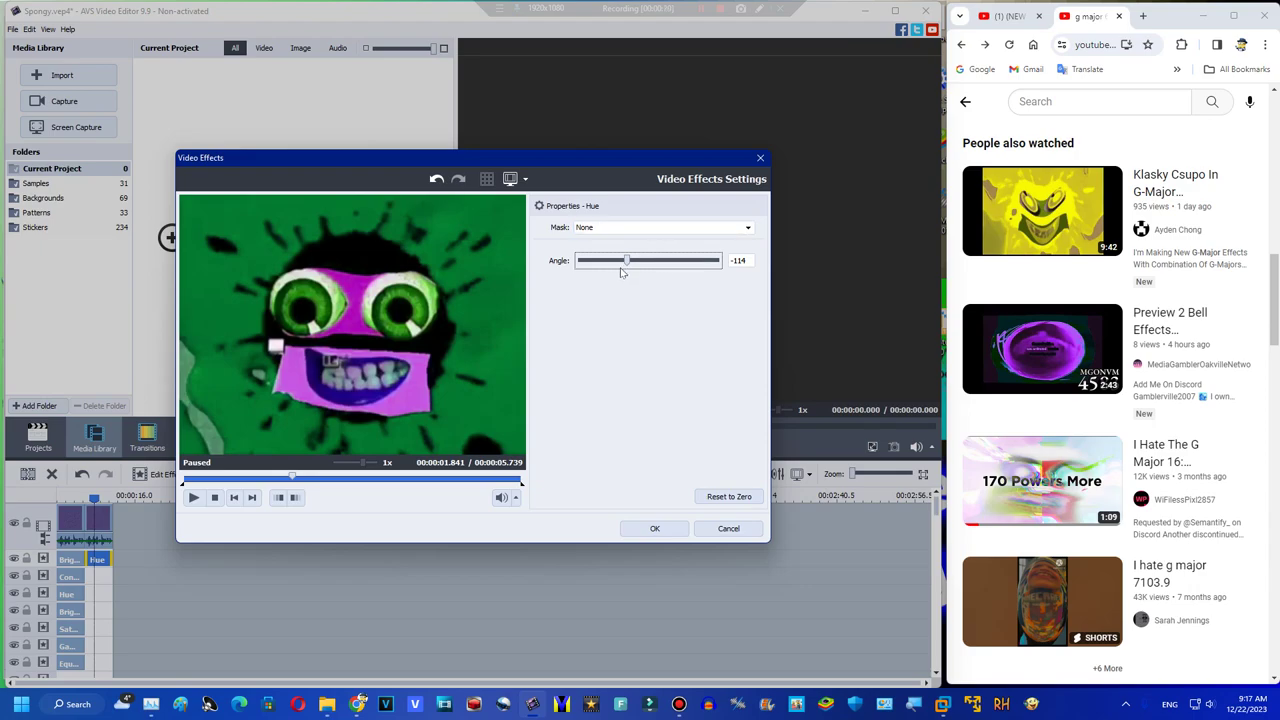
{"action": "left_click", "coordinate": [626, 528]}
Switch to Chrome, enlarge its window and search YouTube for "tbwve571 g major 37", looking through the results
{"action": "left_click", "coordinate": [1234, 15]}
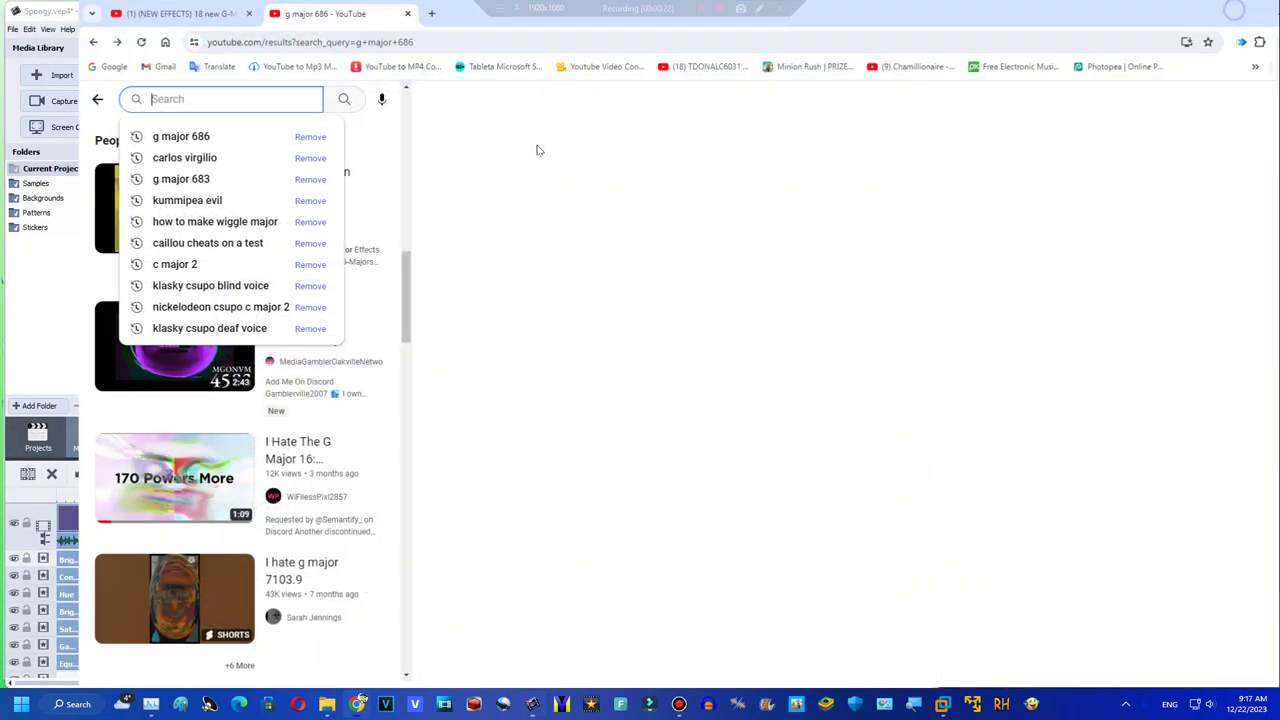
{"action": "left_click", "coordinate": [233, 371]}
{"action": "left_click", "coordinate": [466, 97]}
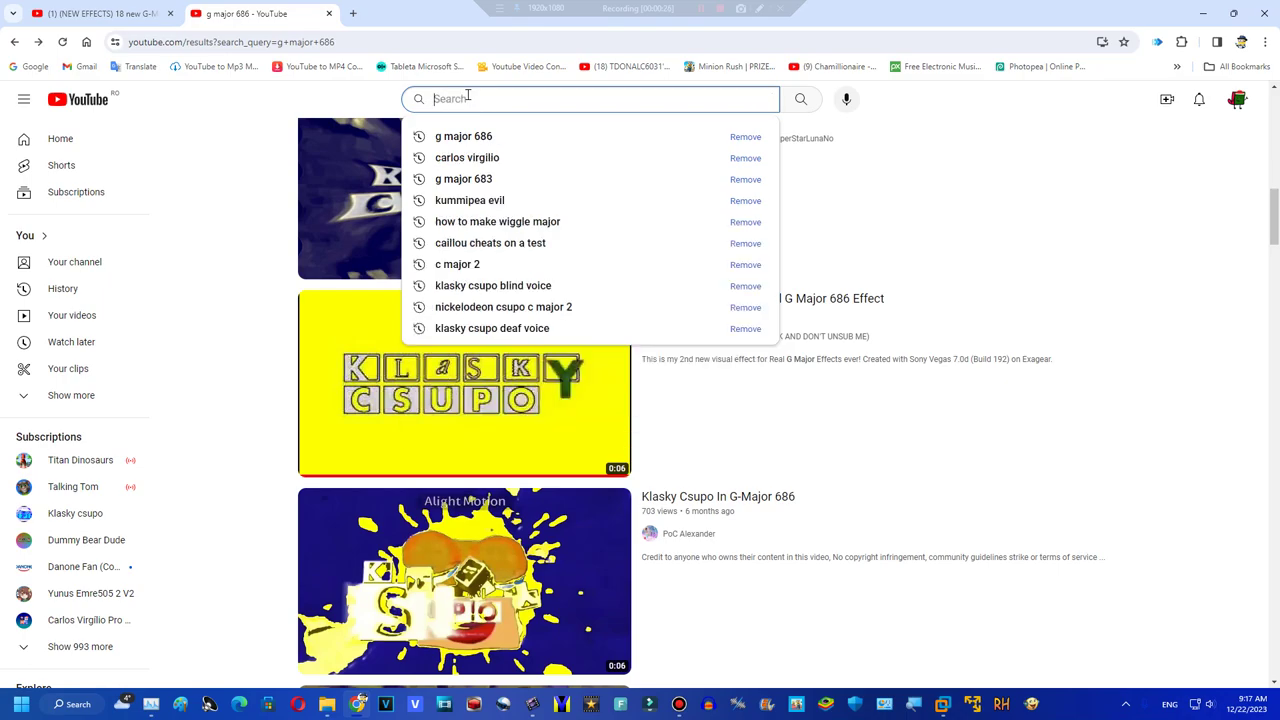
{"action": "type", "text": "tbwve571 g maj"}
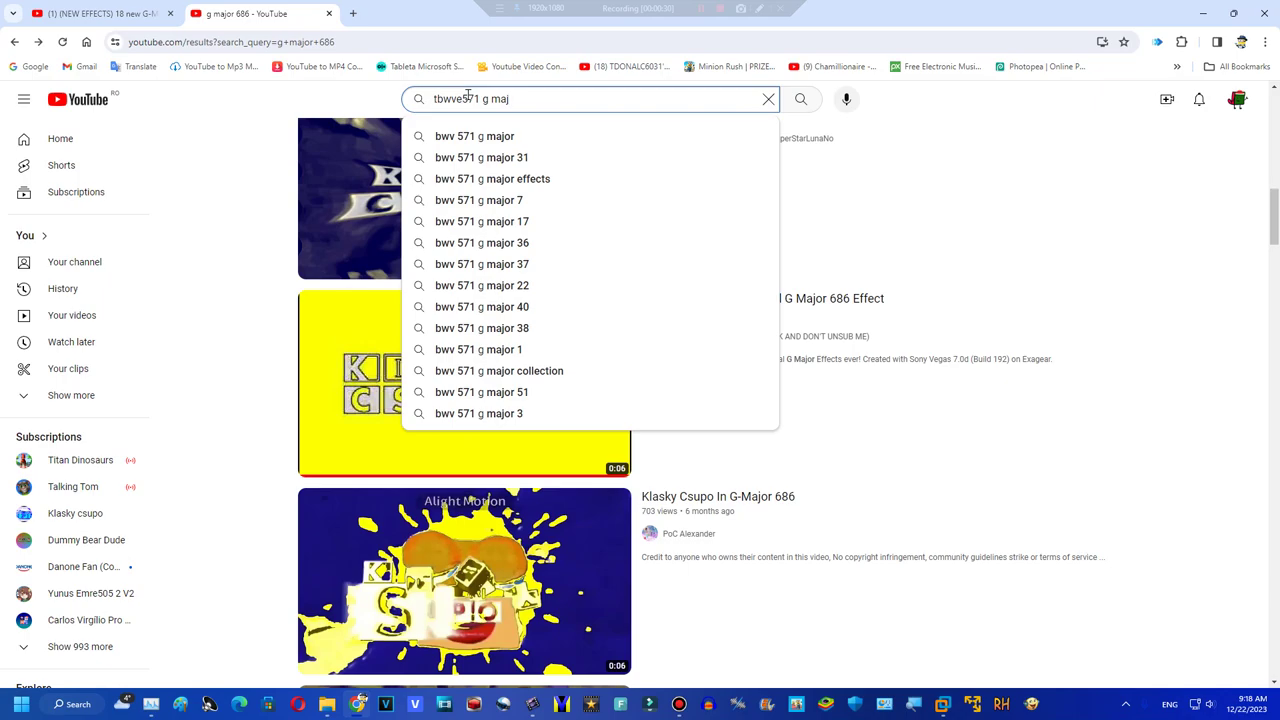
{"action": "type", "text": "or "}
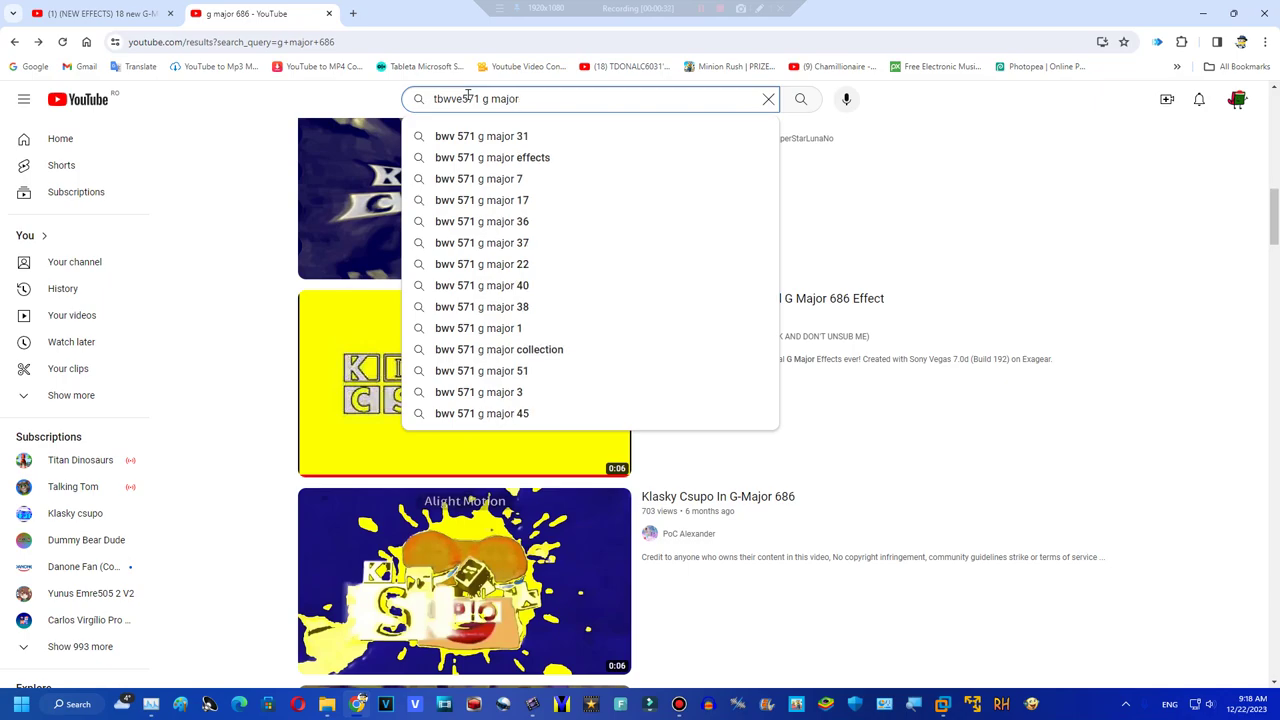
{"action": "type", "text": "37"}
{"action": "key", "text": "Return"}
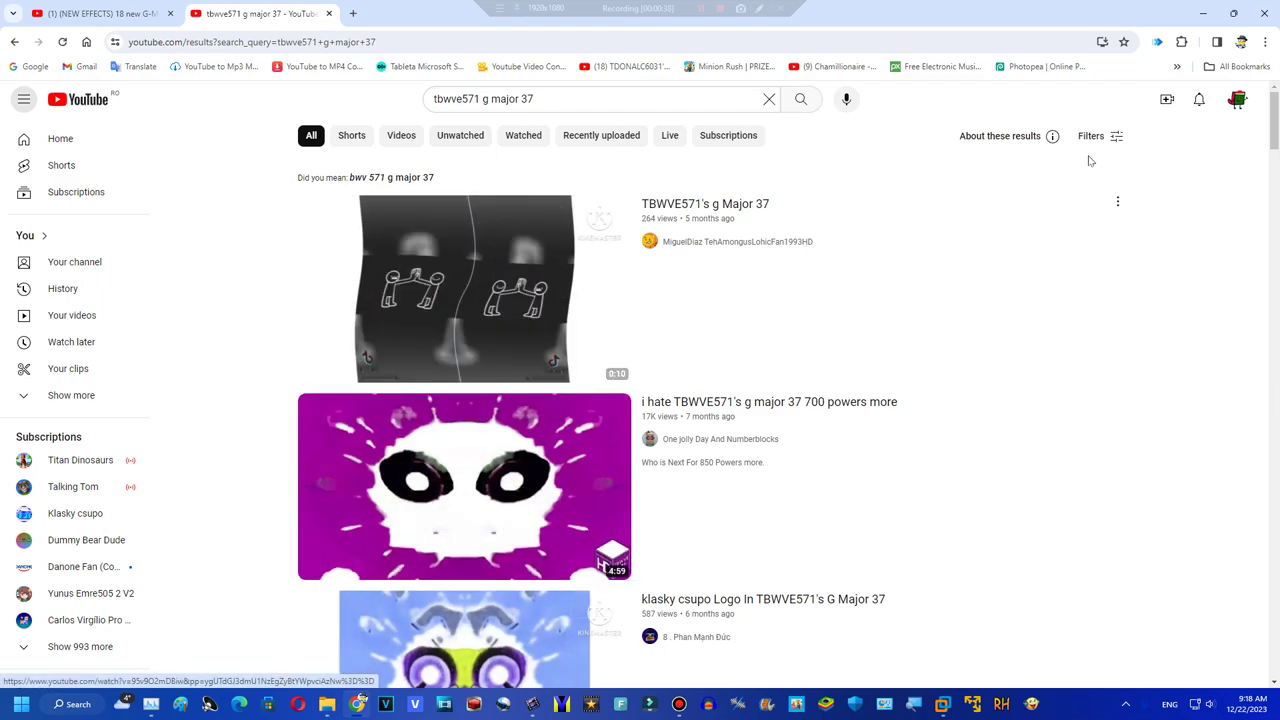
{"action": "left_click_drag", "start_coordinate": [1272, 131], "coordinate": [1267, 162]}
{"action": "scroll", "coordinate": [450, 138], "scroll_direction": "down", "scroll_amount": 3}
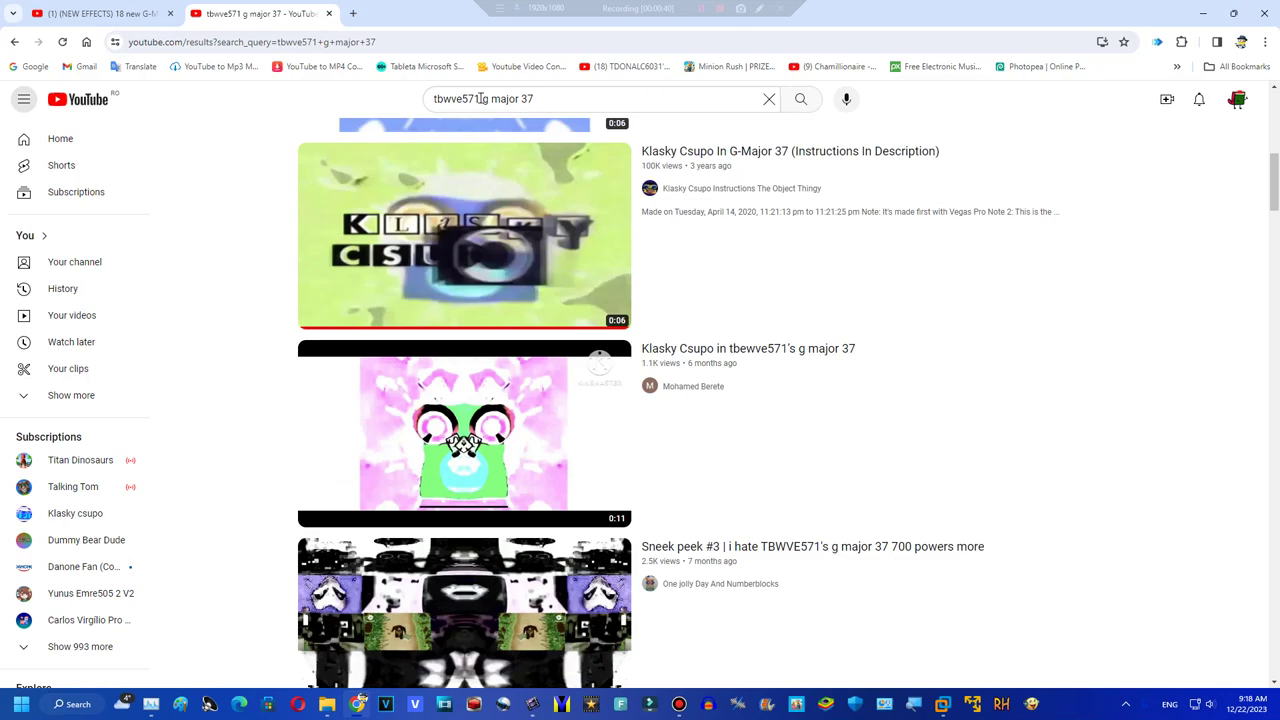
Change the YouTube search to "my g major 37" and look through the results
{"action": "left_click_drag", "start_coordinate": [481, 98], "coordinate": [408, 97]}
{"action": "type", "text": "my"}
{"action": "key", "text": "Return"}
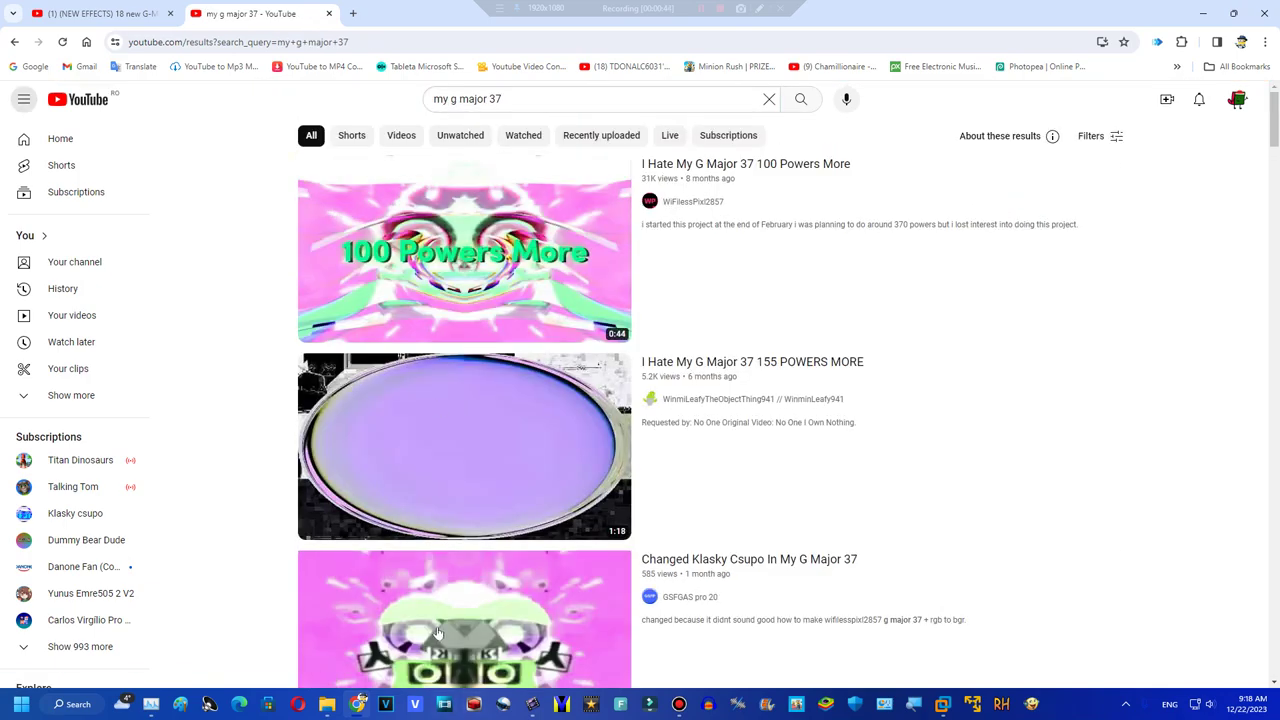
{"action": "scroll", "coordinate": [1266, 186], "scroll_direction": "down", "scroll_amount": 5}
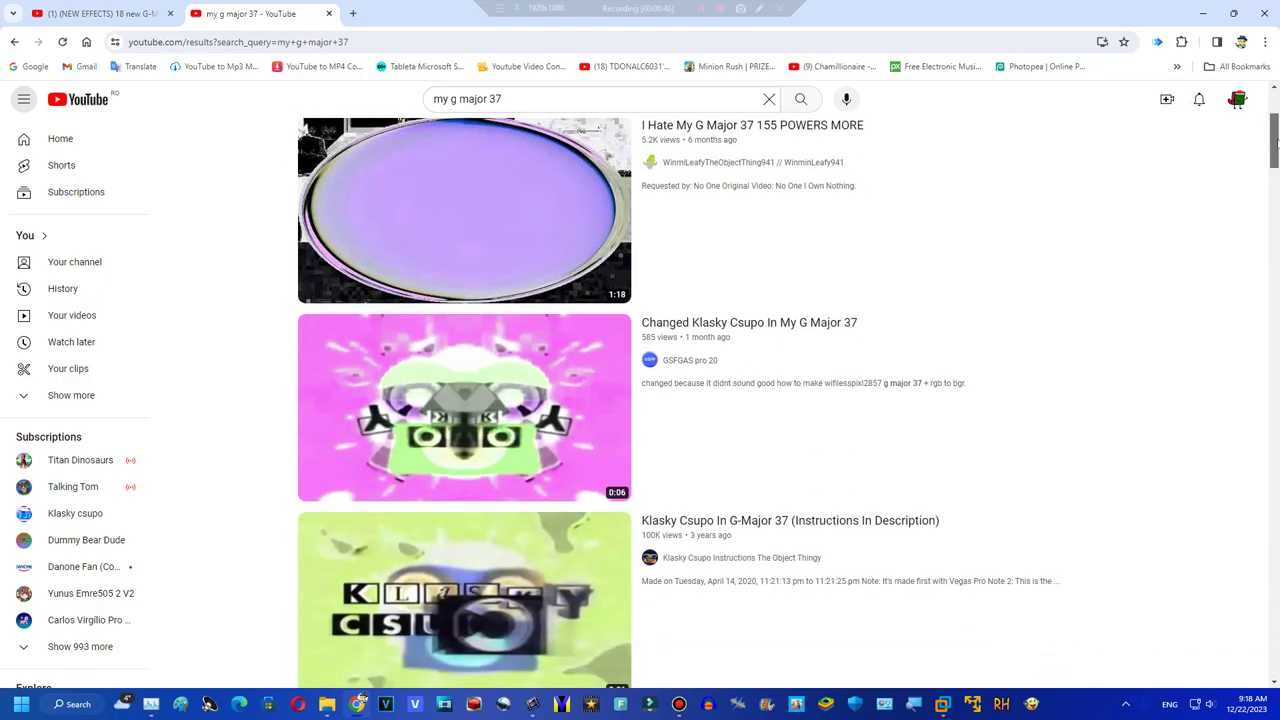
{"action": "left_click_drag", "start_coordinate": [1265, 187], "coordinate": [951, 148]}
Open and pause "I Hate My G Major 37 100 Powers More", and look through further G Major 37 video pages
{"action": "left_click", "coordinate": [540, 249]}
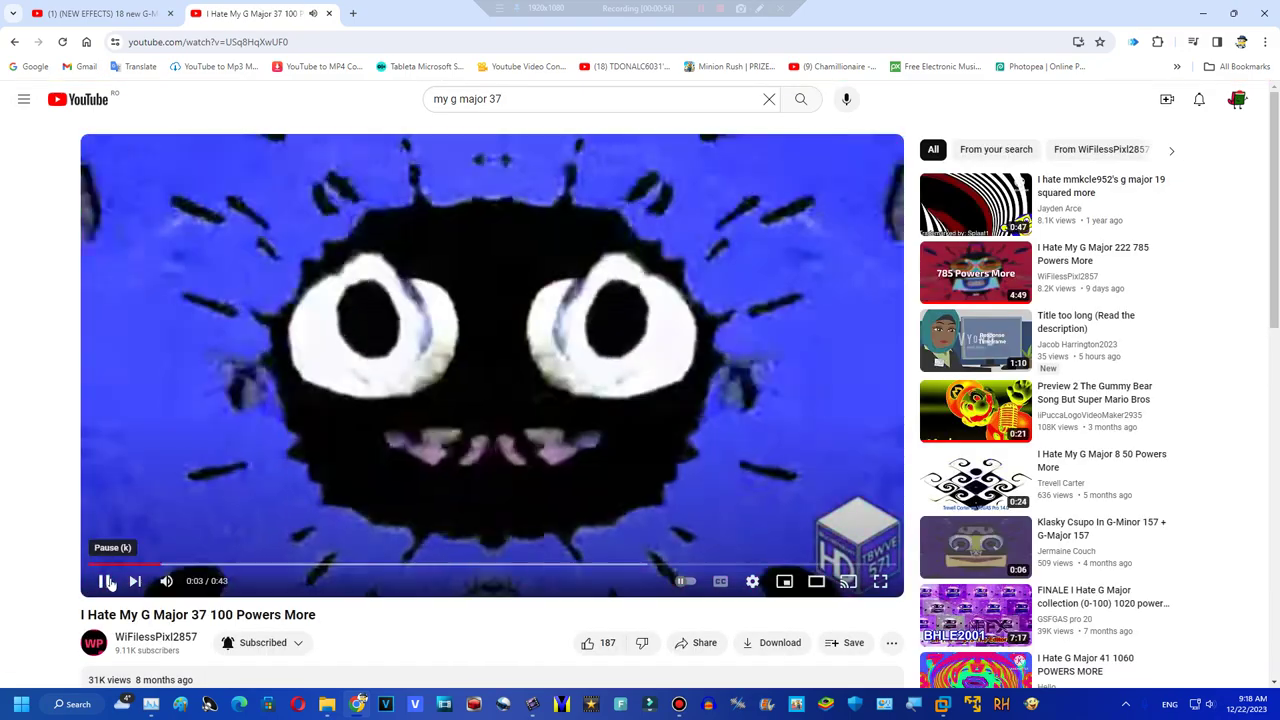
{"action": "left_click", "coordinate": [105, 584]}
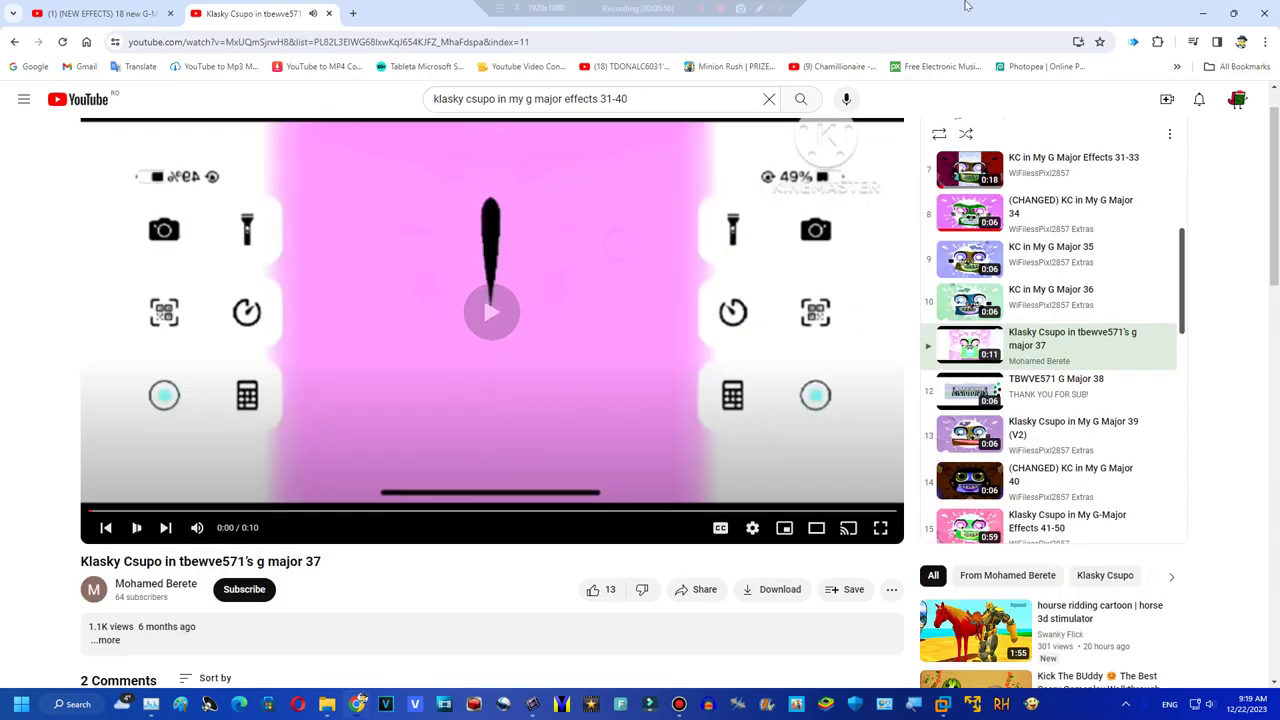
{"action": "scroll", "coordinate": [643, 147], "scroll_direction": "down", "scroll_amount": 10}
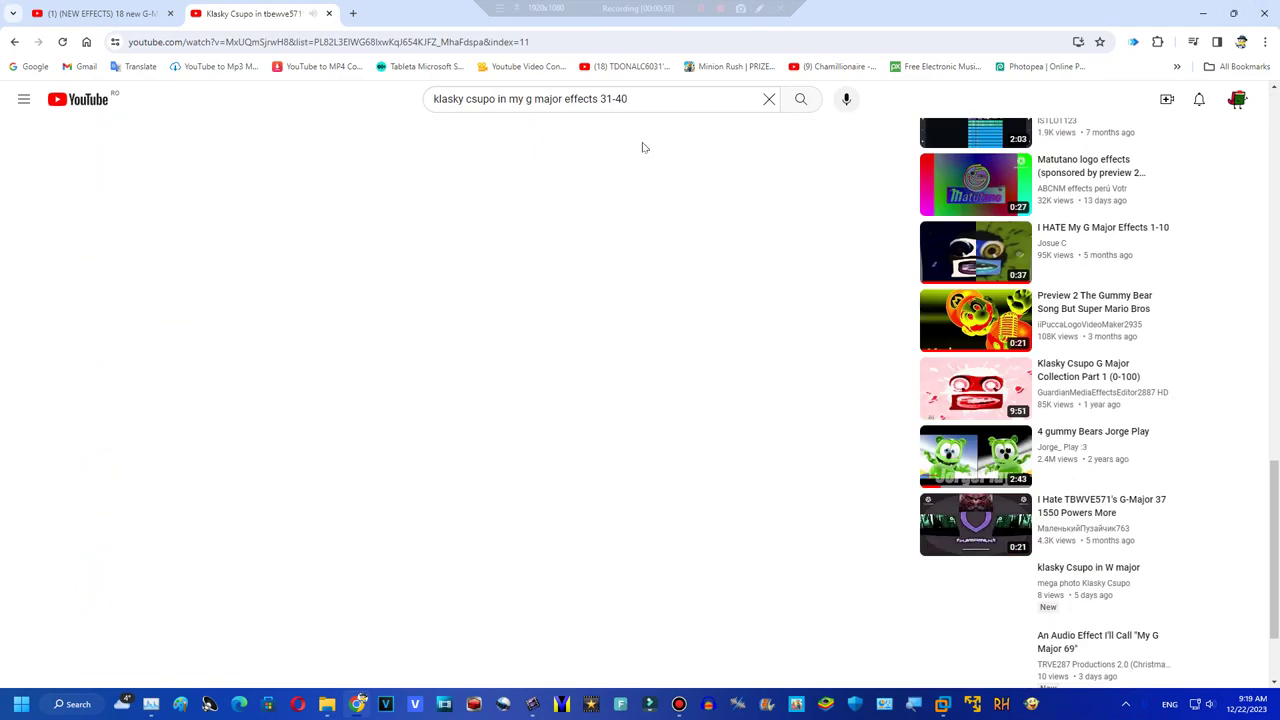
{"action": "scroll", "coordinate": [643, 147], "scroll_direction": "up", "scroll_amount": 10}
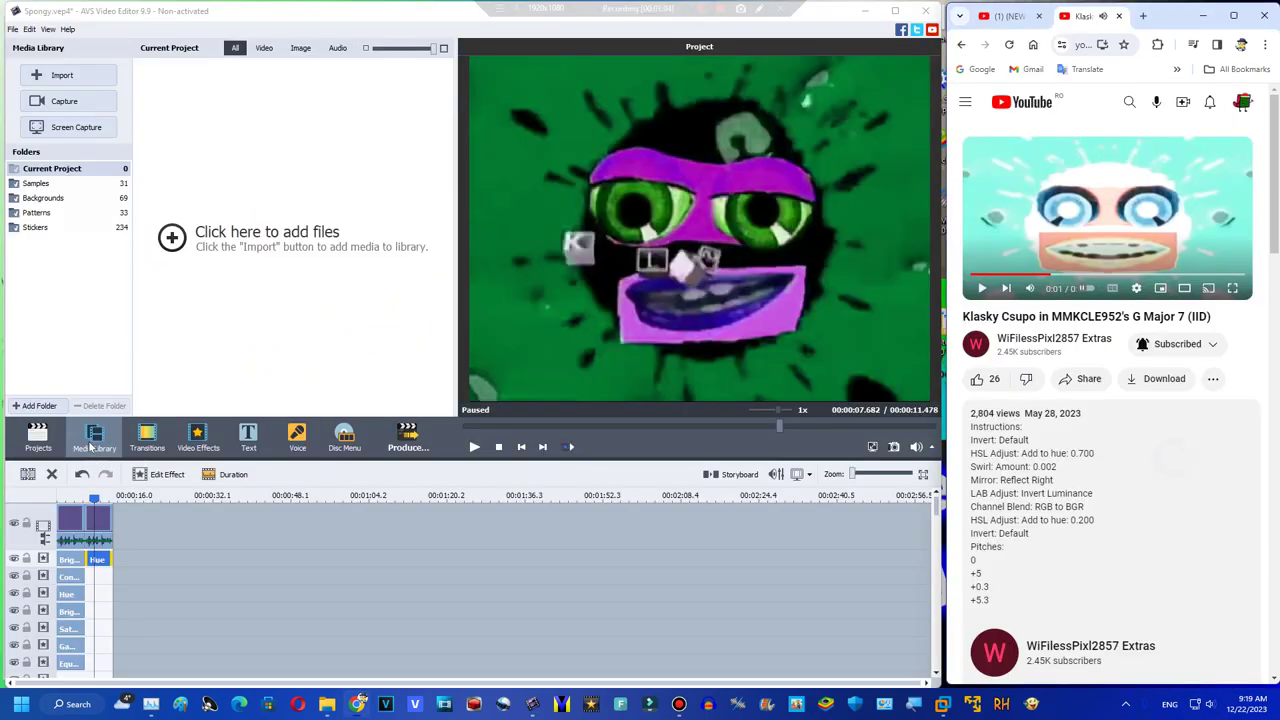
Switch to AVS Video Editor, add a Border effect below the Hue effect and trim it to the second clip's end
{"action": "left_click", "coordinate": [195, 445]}
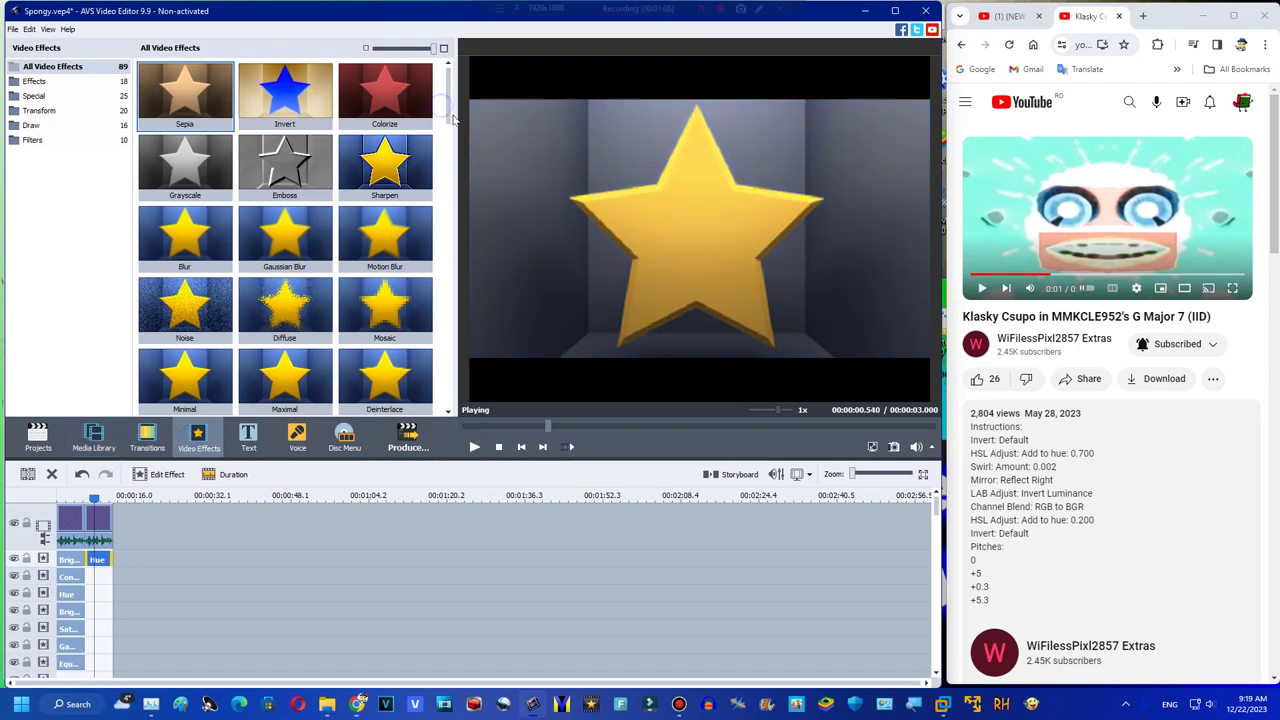
{"action": "scroll", "coordinate": [390, 300], "scroll_direction": "down", "scroll_amount": 10}
{"action": "scroll", "coordinate": [392, 343], "scroll_direction": "down", "scroll_amount": 1}
{"action": "left_click_drag", "start_coordinate": [285, 310], "coordinate": [86, 572]}
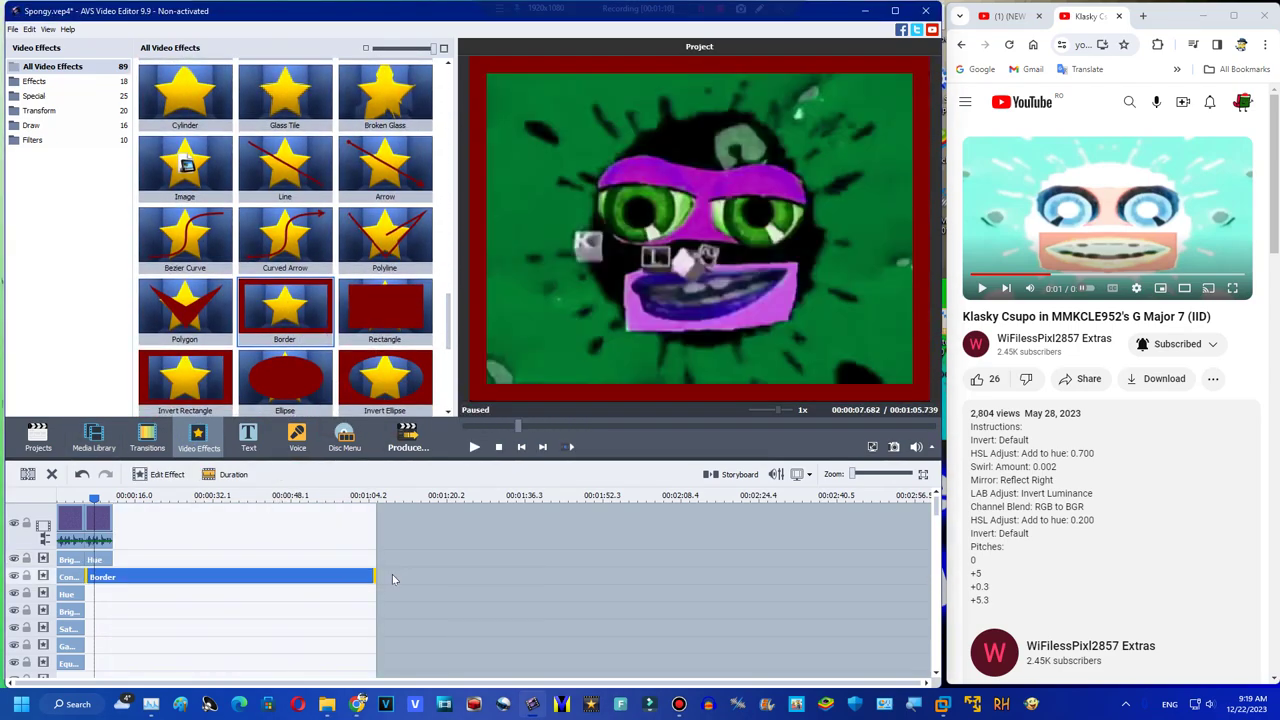
{"action": "left_click_drag", "start_coordinate": [378, 577], "coordinate": [112, 577]}
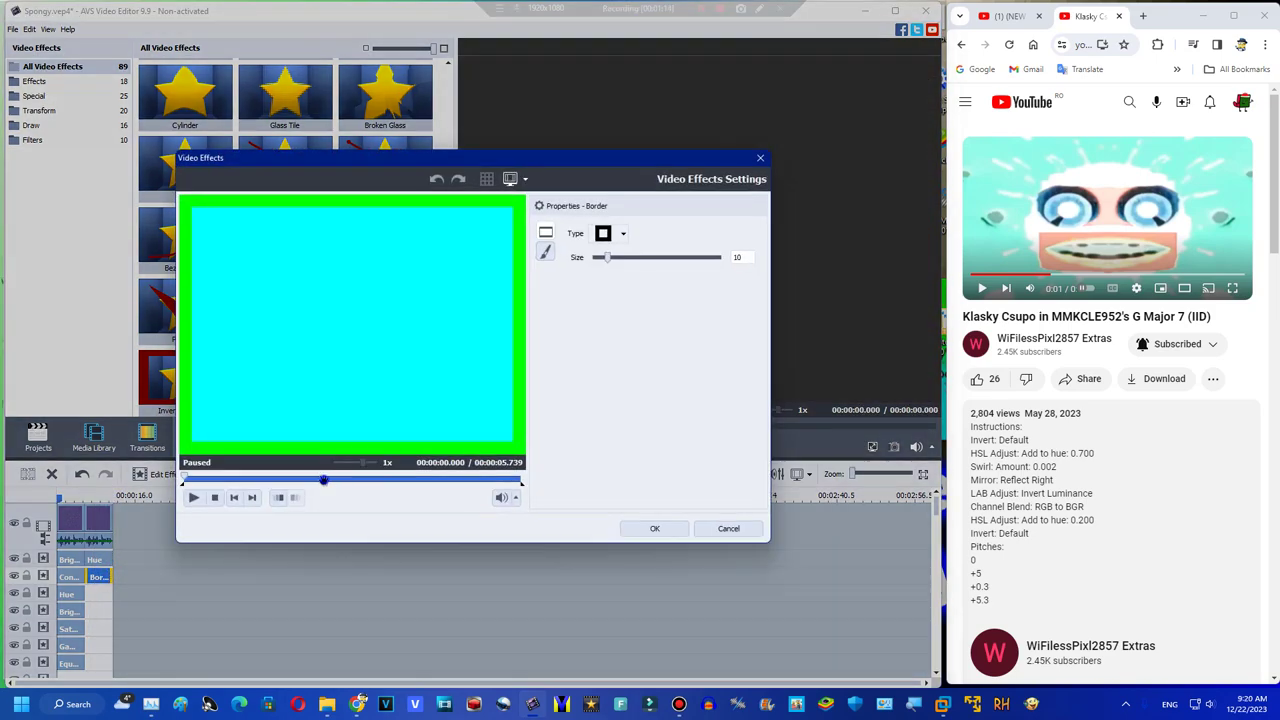
Configure the Border effect with side borders only, size 40, in black
{"action": "left_click_drag", "start_coordinate": [323, 478], "coordinate": [298, 478]}
{"action": "left_click", "coordinate": [606, 241]}
{"action": "left_click", "coordinate": [646, 283]}
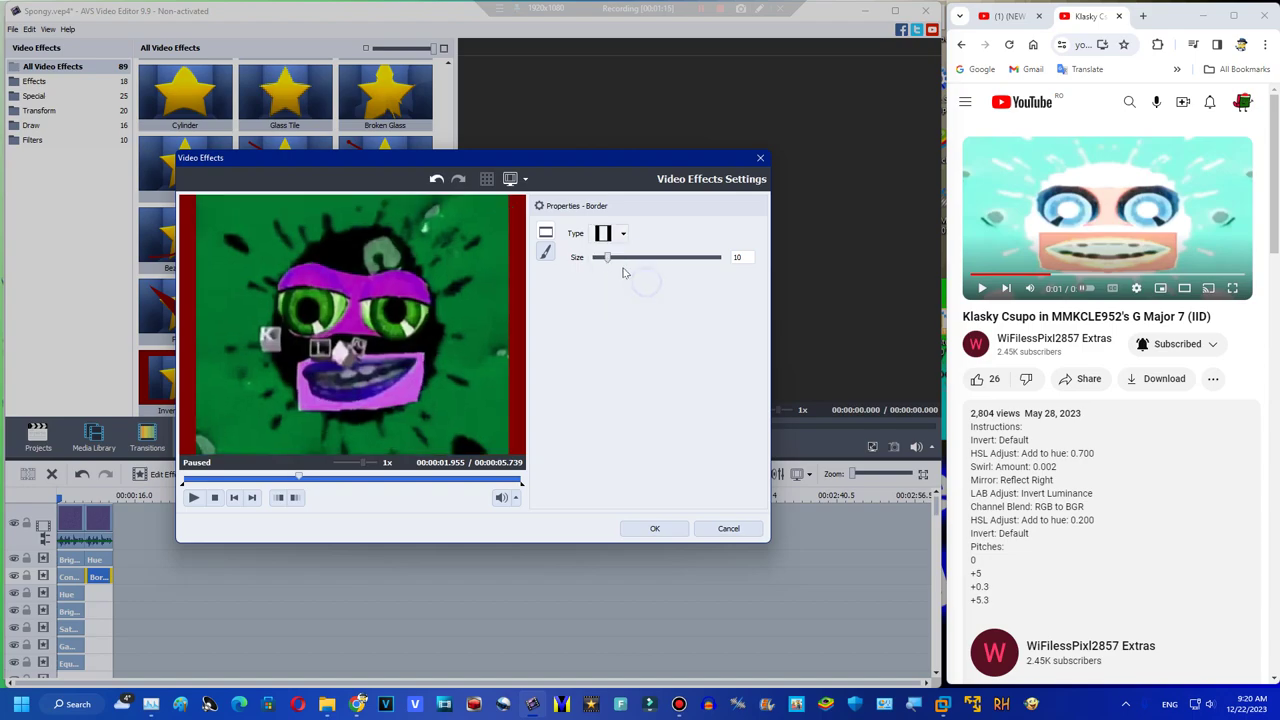
{"action": "left_click_drag", "start_coordinate": [621, 268], "coordinate": [645, 267]}
{"action": "left_click", "coordinate": [546, 252]}
{"action": "left_click", "coordinate": [603, 278]}
{"action": "left_click", "coordinate": [581, 295]}
{"action": "left_click", "coordinate": [654, 528]}
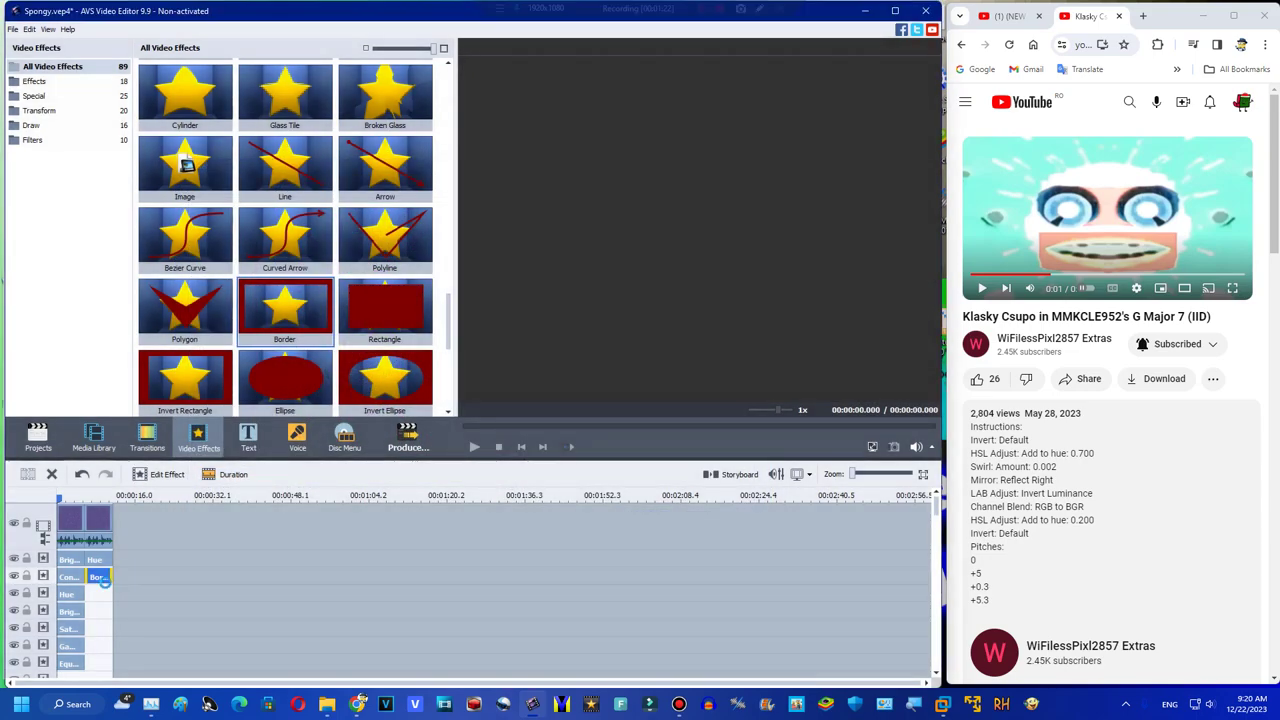
Duplicate the Border effect and place the copy on the fourth effects line under the second clip
{"action": "right_click", "coordinate": [100, 579]}
{"action": "right_click", "coordinate": [96, 575]}
{"action": "left_click", "coordinate": [123, 652]}
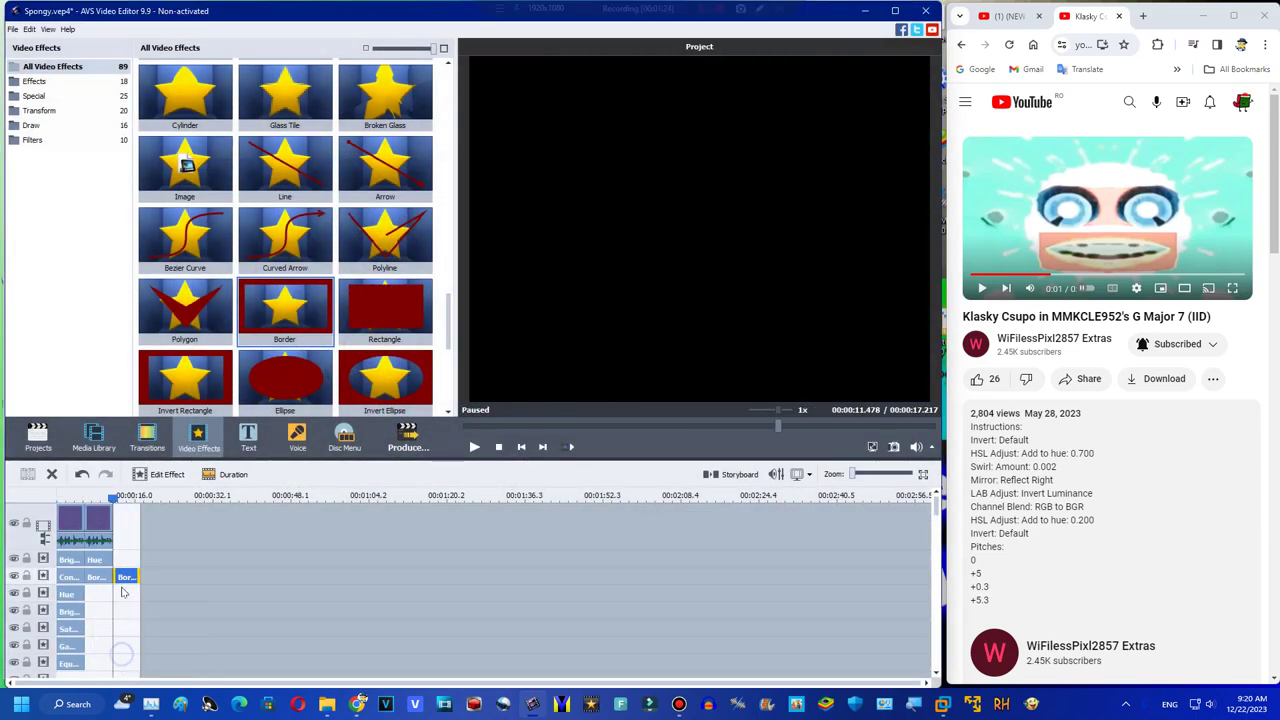
{"action": "left_click_drag", "start_coordinate": [97, 623], "coordinate": [96, 614]}
Change the copied Border effect's type to horizontal borders along the upper and lower edges only
{"action": "double_click", "coordinate": [96, 614]}
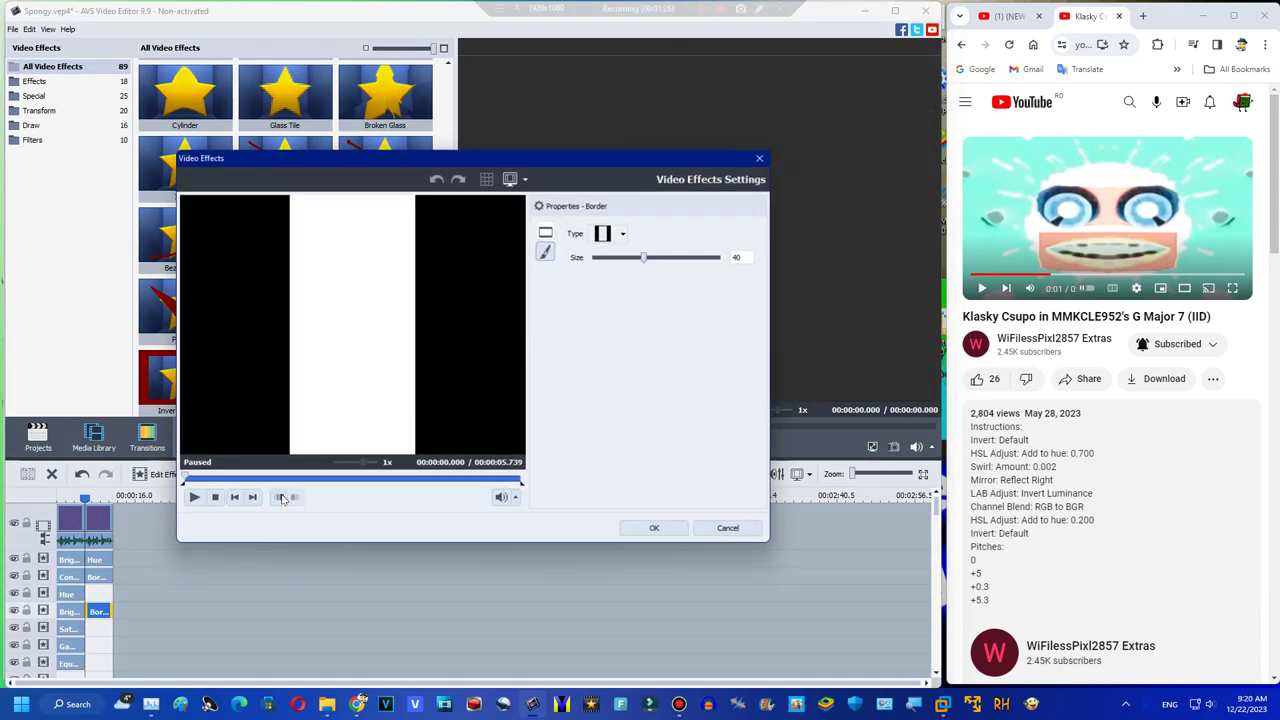
{"action": "left_click", "coordinate": [286, 481]}
{"action": "left_click", "coordinate": [622, 234]}
{"action": "left_click", "coordinate": [598, 299]}
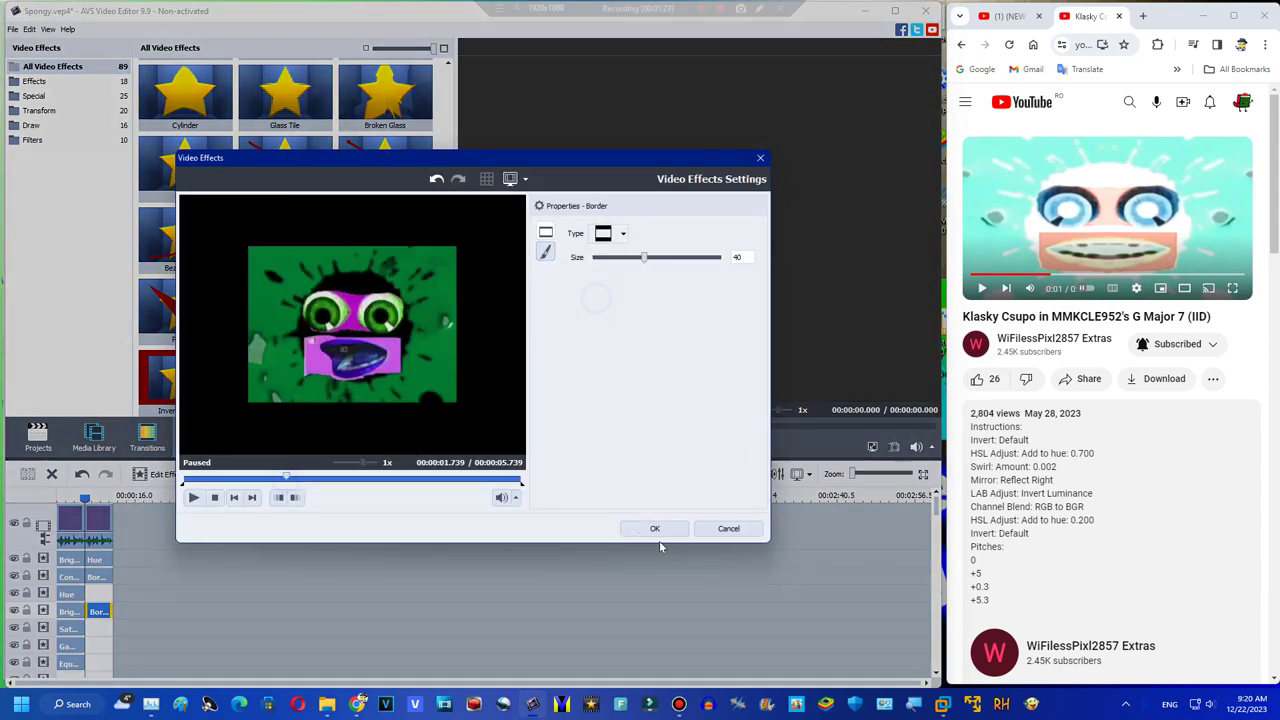
{"action": "left_click", "coordinate": [654, 528]}
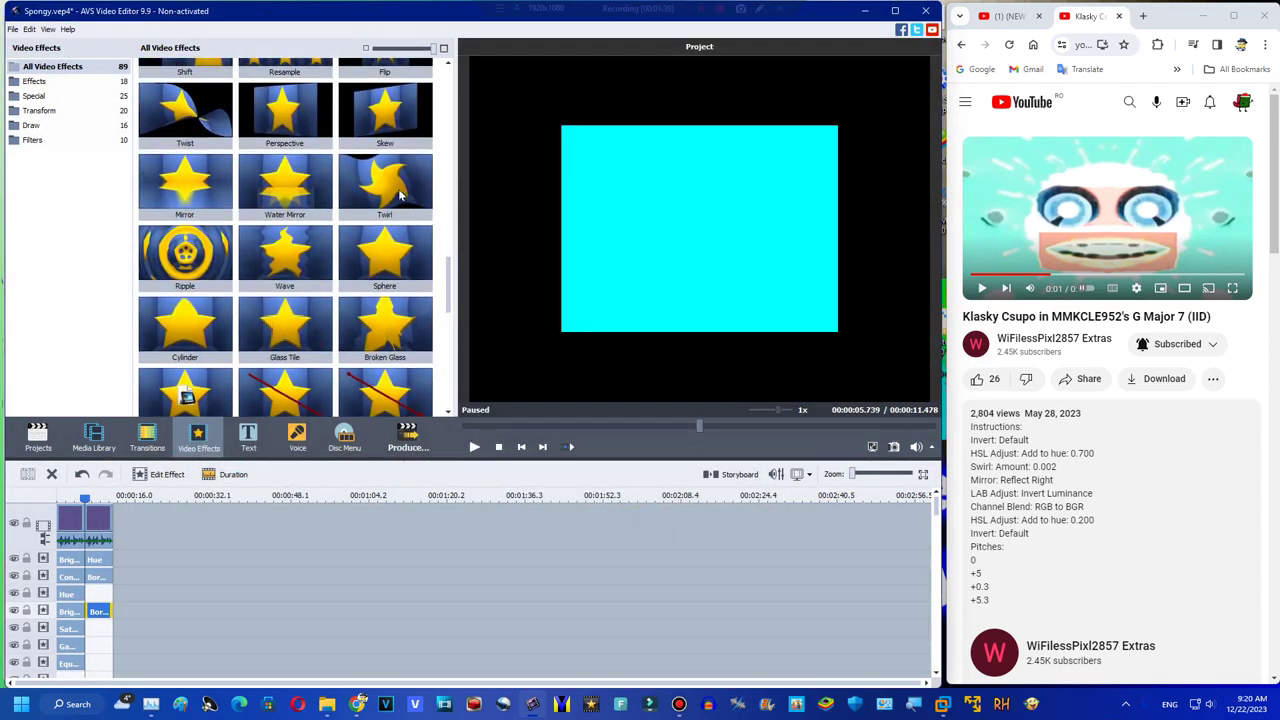
Add a Twirl effect on the third effects line and trim it to the second clip's end
{"action": "left_click_drag", "start_coordinate": [104, 591], "coordinate": [110, 594]}
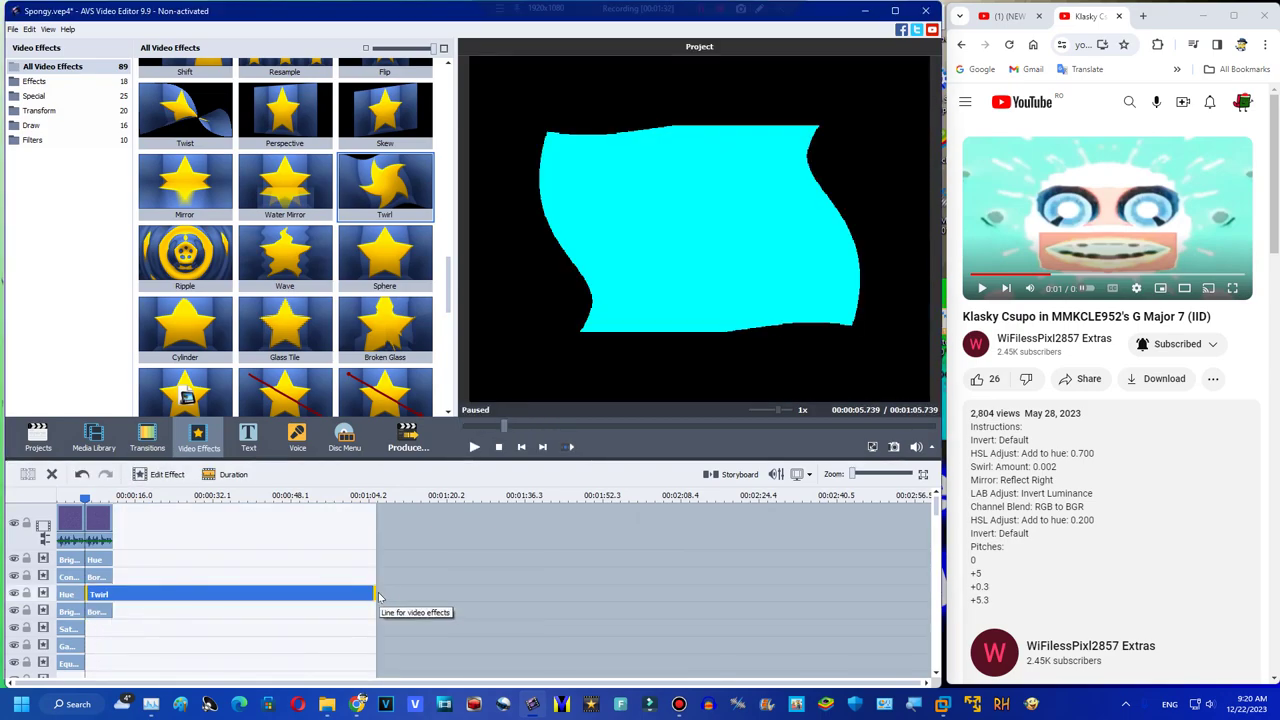
{"action": "left_click", "coordinate": [374, 591]}
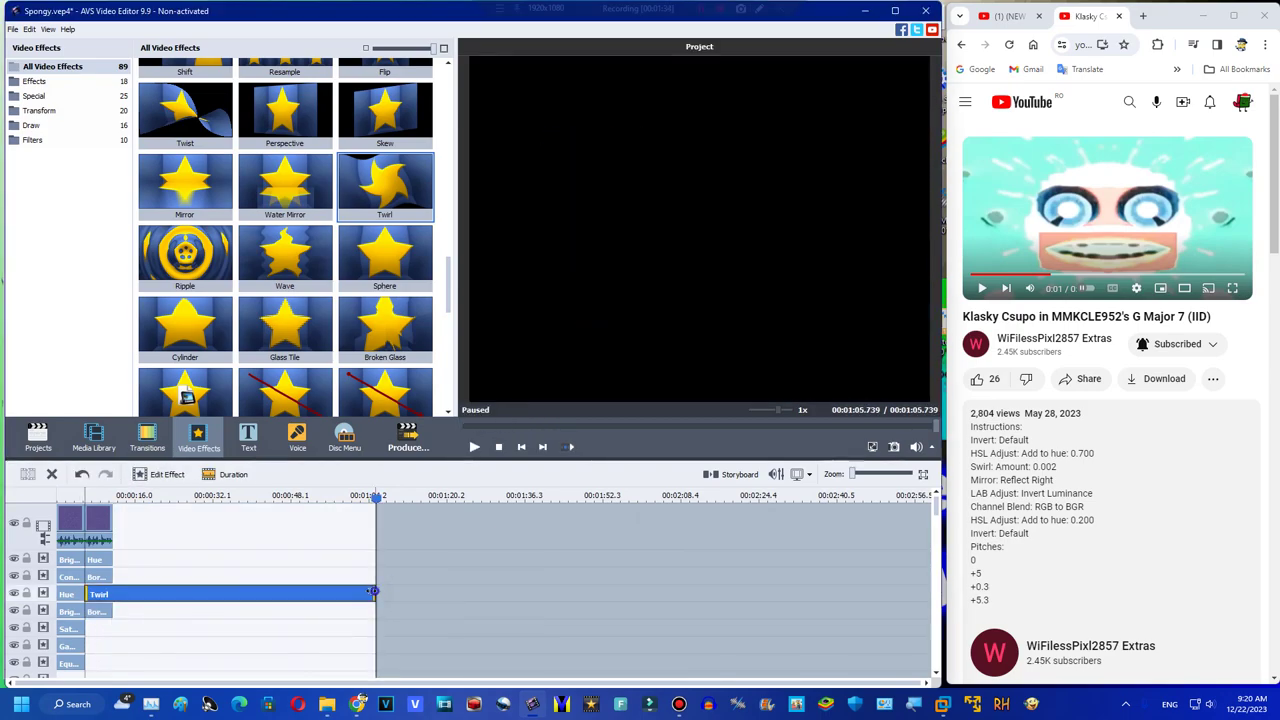
{"action": "left_click_drag", "start_coordinate": [115, 580], "coordinate": [113, 580]}
Set the Twirl effect's angle to -2 and raise its degree
{"action": "left_click", "coordinate": [99, 499]}
{"action": "left_click", "coordinate": [160, 472]}
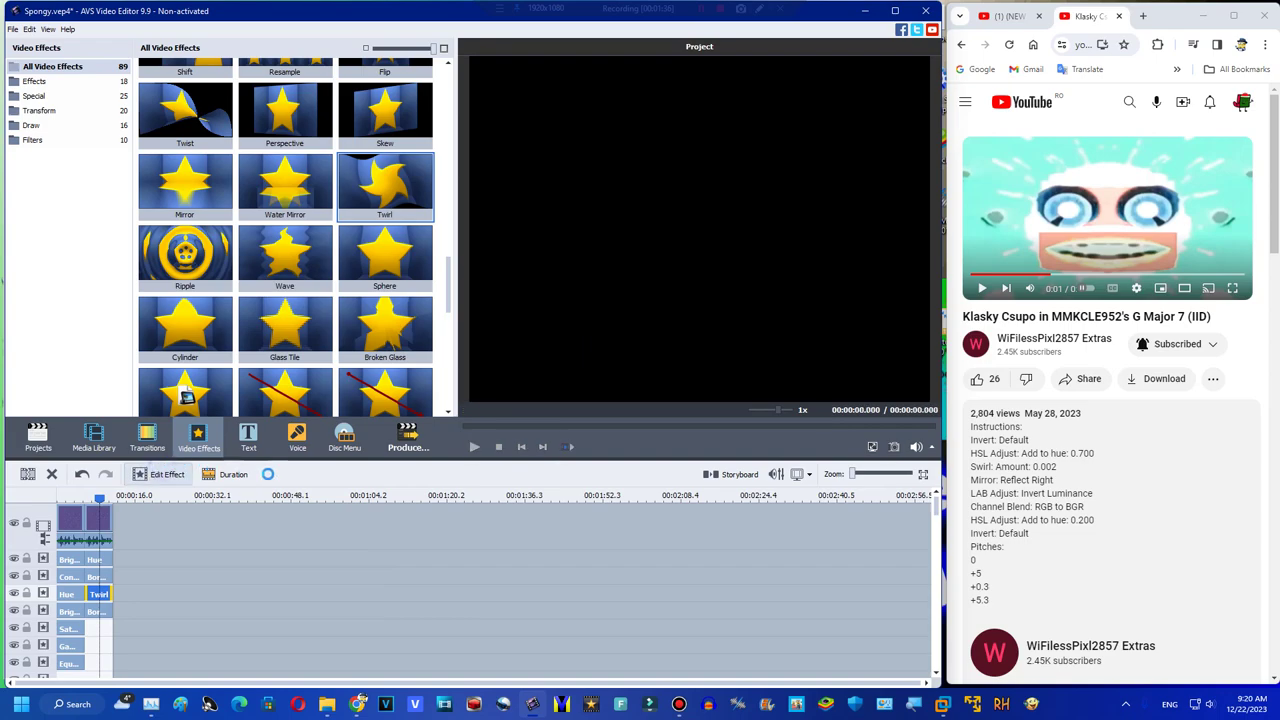
{"action": "double_click", "coordinate": [99, 594]}
{"action": "left_click", "coordinate": [300, 483]}
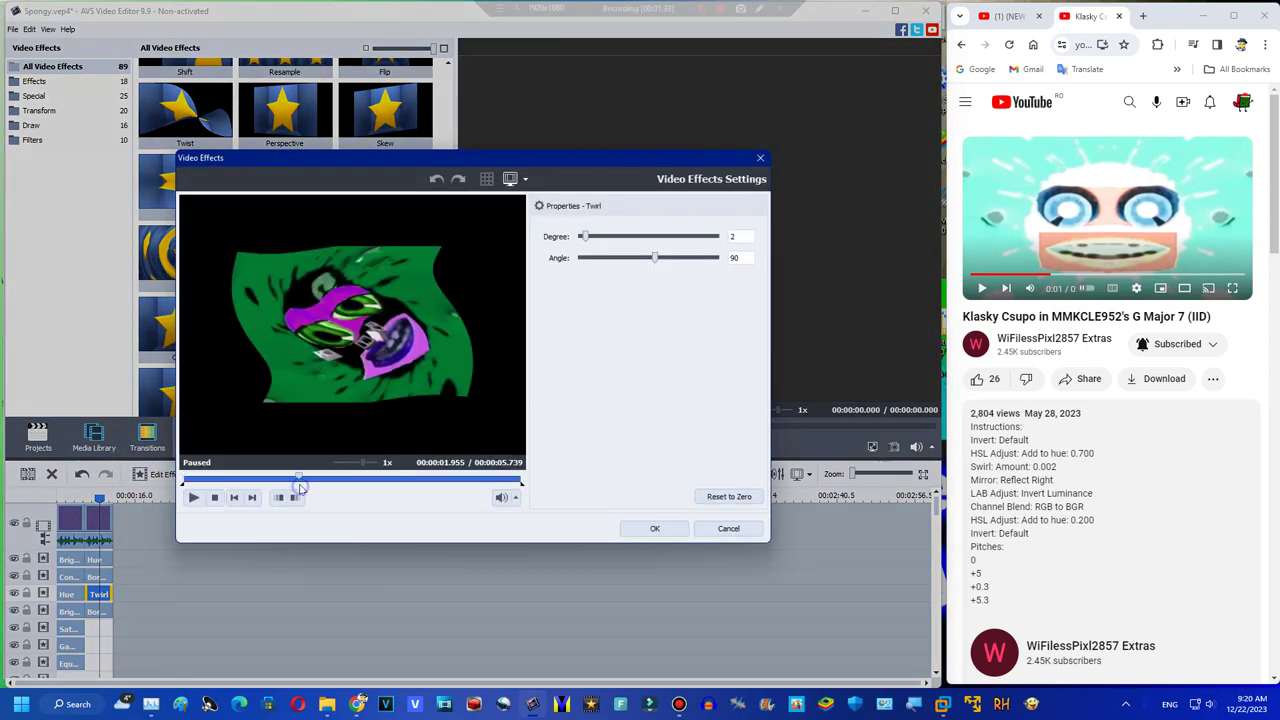
{"action": "mouse_move", "coordinate": [653, 258]}
{"action": "left_mouse_down"}
{"action": "mouse_move", "coordinate": [664, 258]}
{"action": "mouse_move", "coordinate": [647, 259]}
{"action": "left_mouse_up"}
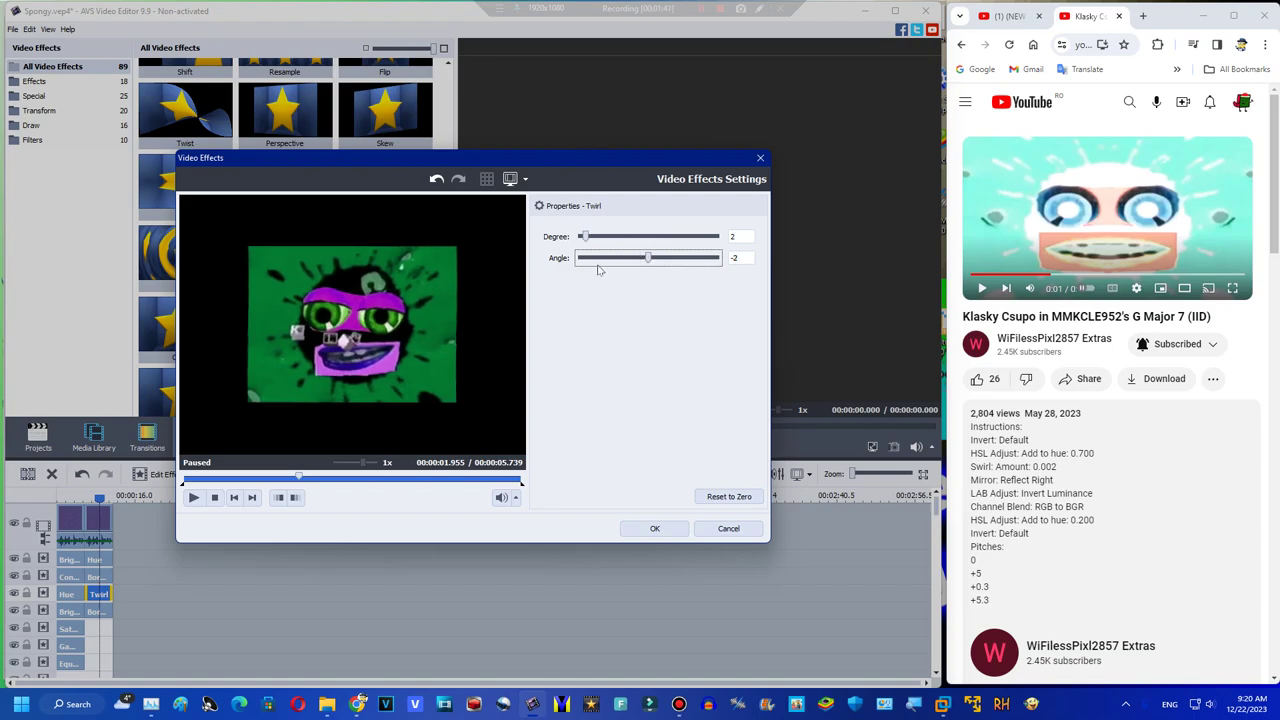
{"action": "left_click_drag", "start_coordinate": [600, 238], "coordinate": [605, 236]}
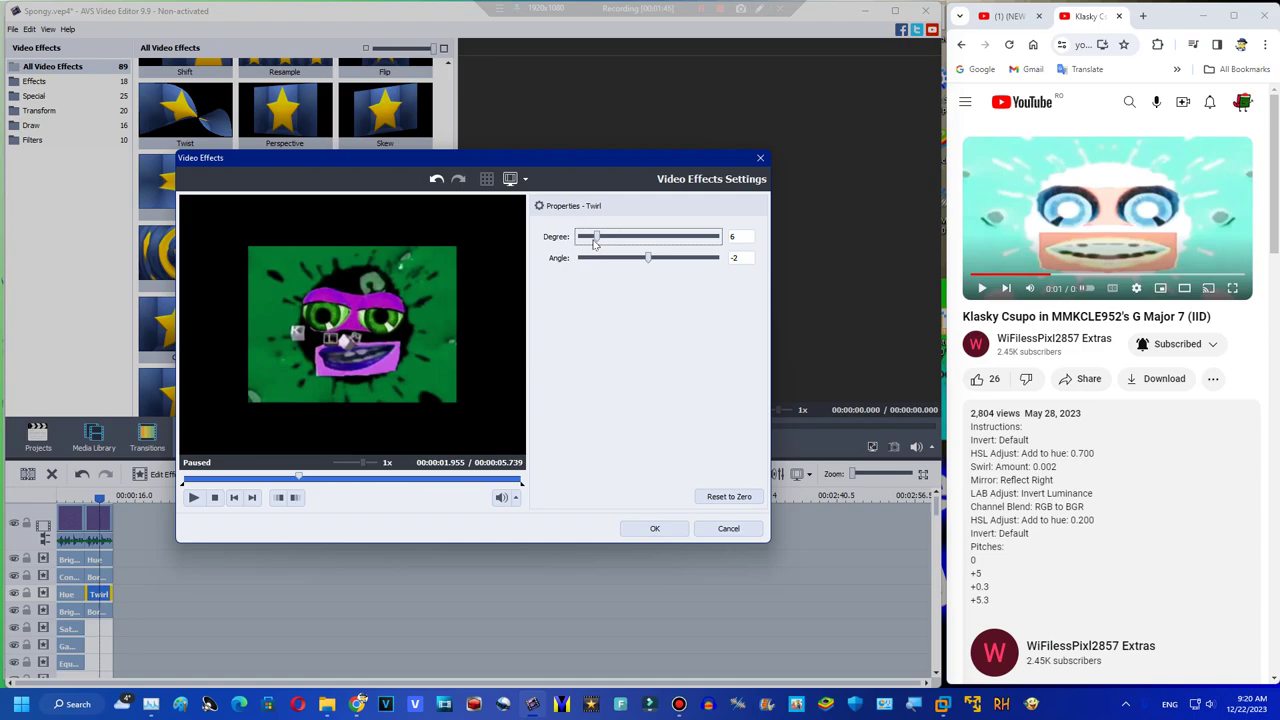
{"action": "type", "text": "0"}
{"action": "key", "text": "BackSpace"}
{"action": "left_click", "coordinate": [655, 528]}
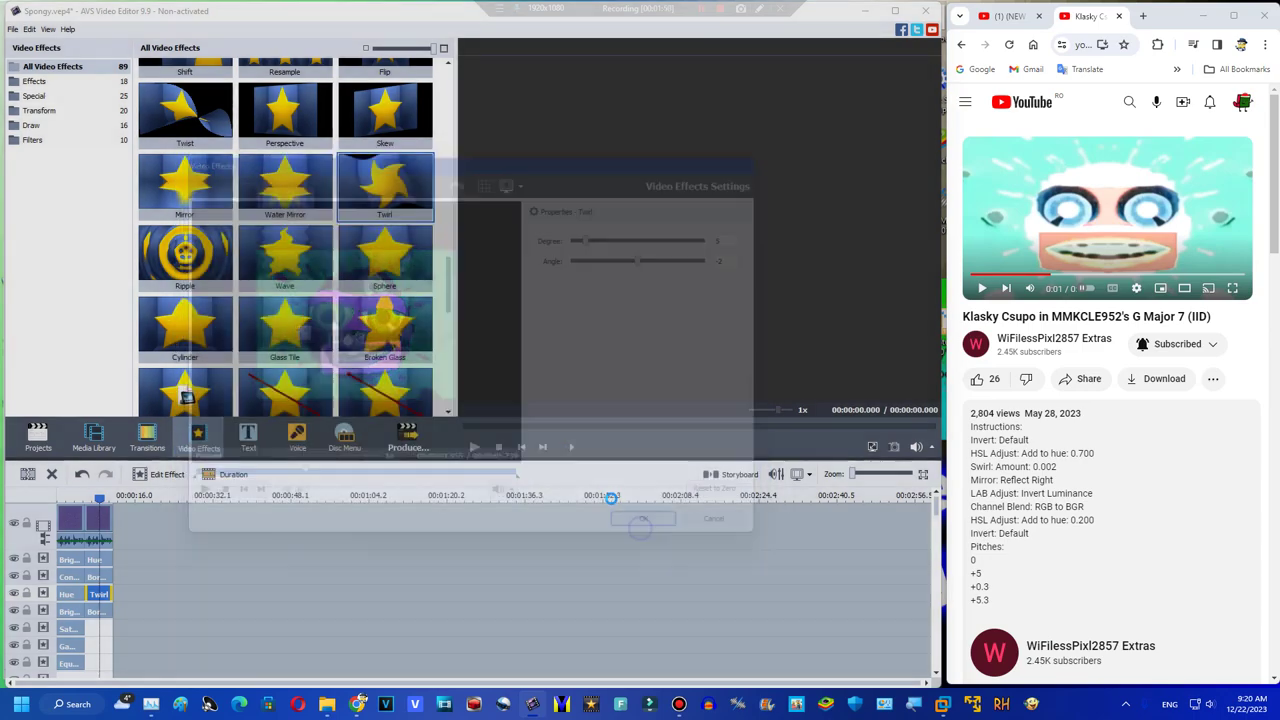
Add a Zoom effect on the fifth effects line under the second clip and set its zoom to 4
{"action": "scroll", "coordinate": [385, 250], "scroll_direction": "down", "scroll_amount": 5}
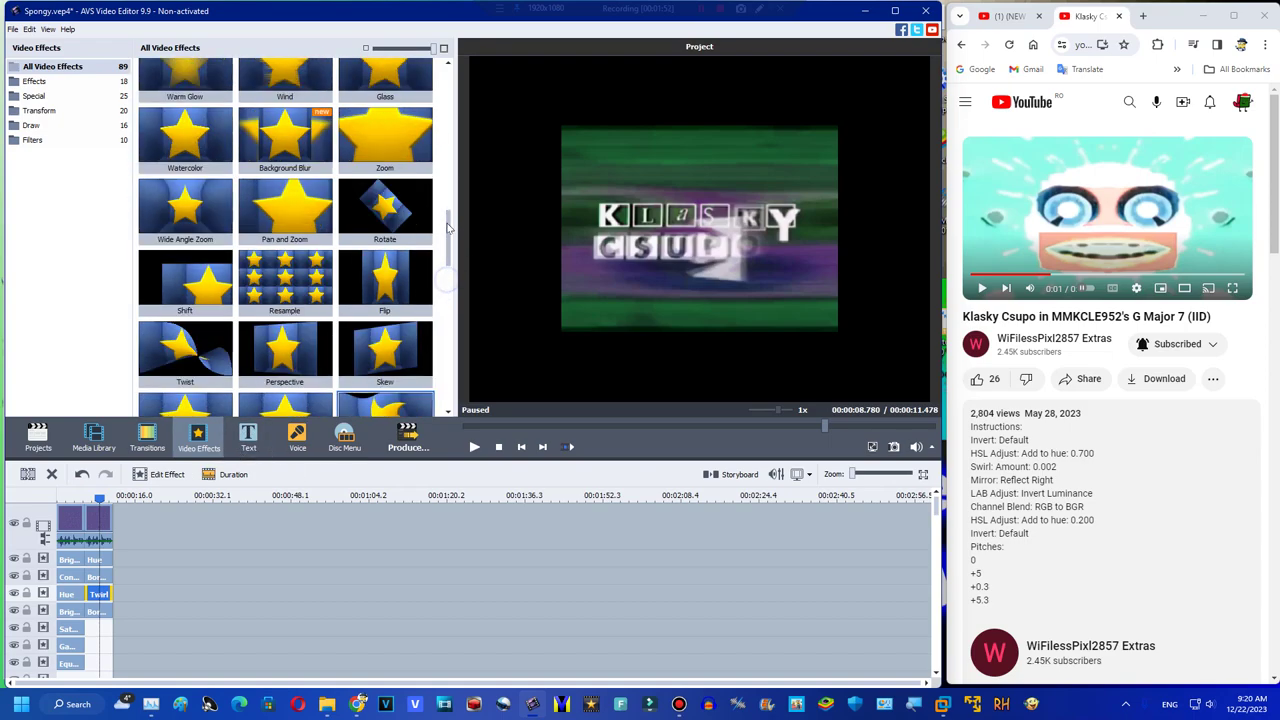
{"action": "left_click_drag", "start_coordinate": [385, 318], "coordinate": [100, 628]}
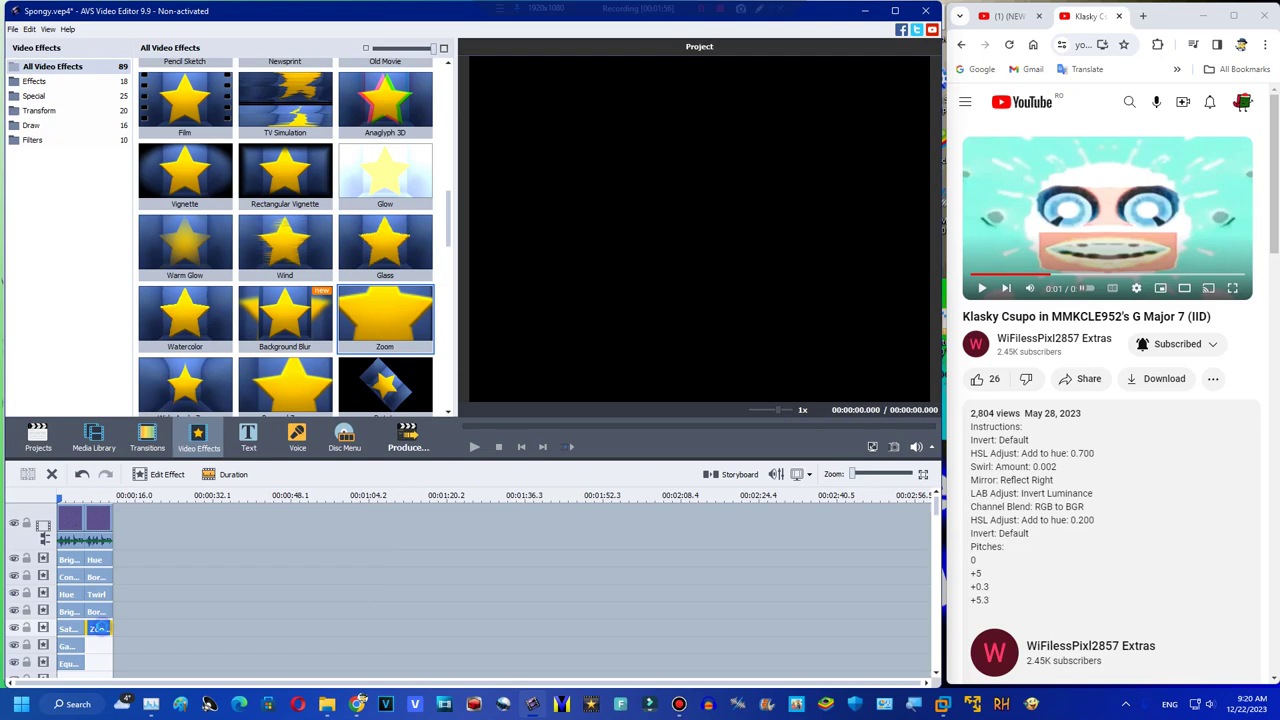
{"action": "double_click", "coordinate": [99, 628]}
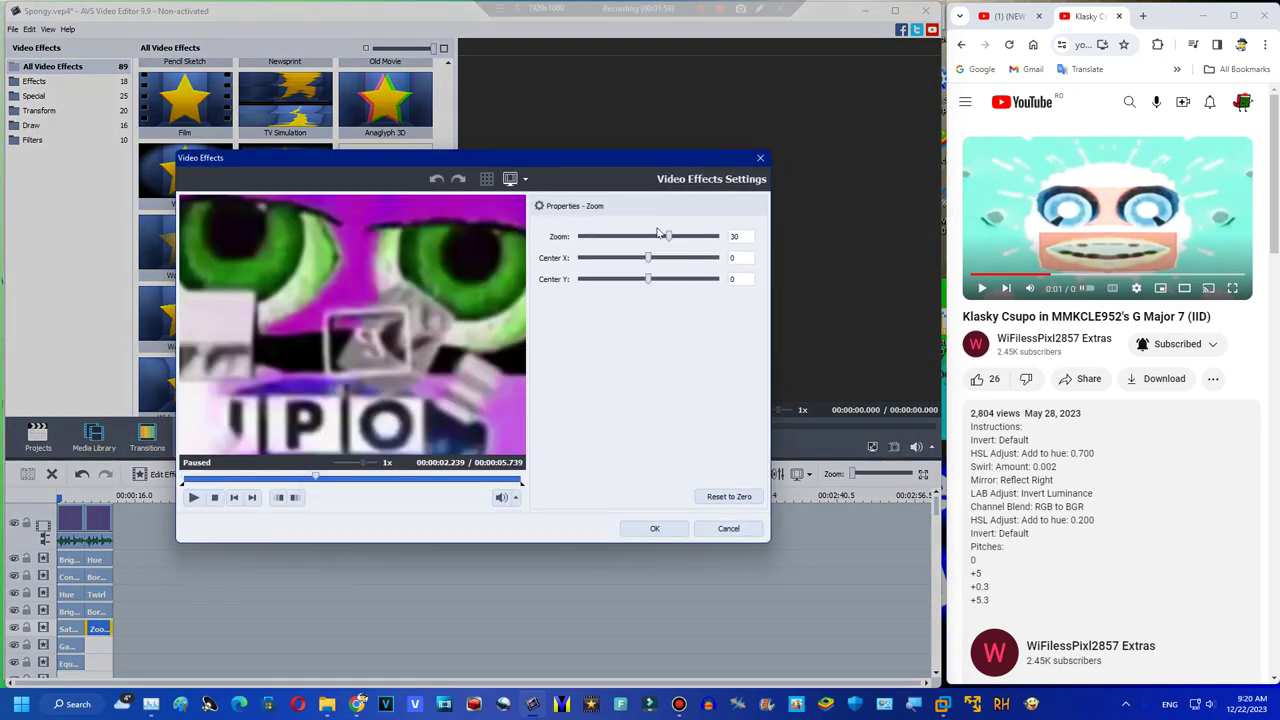
{"action": "left_click_drag", "start_coordinate": [651, 237], "coordinate": [653, 237]}
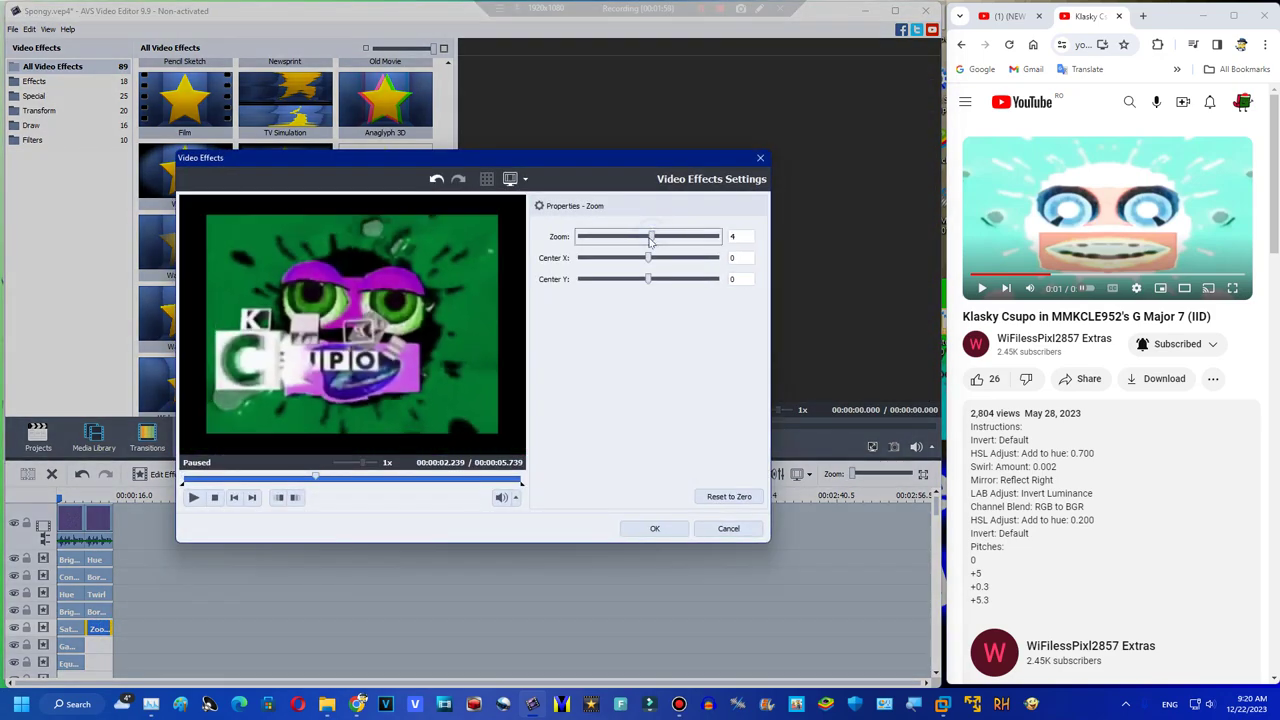
{"action": "left_click", "coordinate": [667, 529]}
{"action": "left_click", "coordinate": [97, 497]}
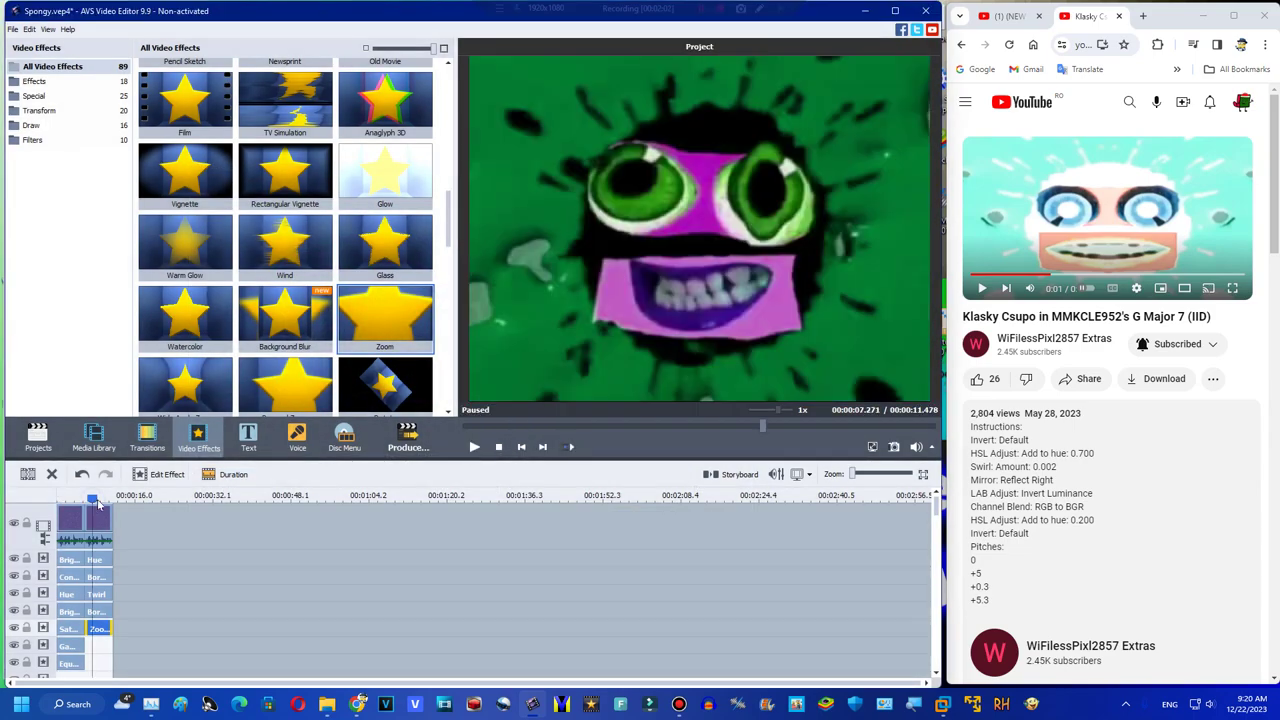
Add a Water Mirror effect on the sixth effects line and trim it to the second clip's end
{"action": "scroll", "coordinate": [171, 558], "scroll_direction": "down", "scroll_amount": 1}
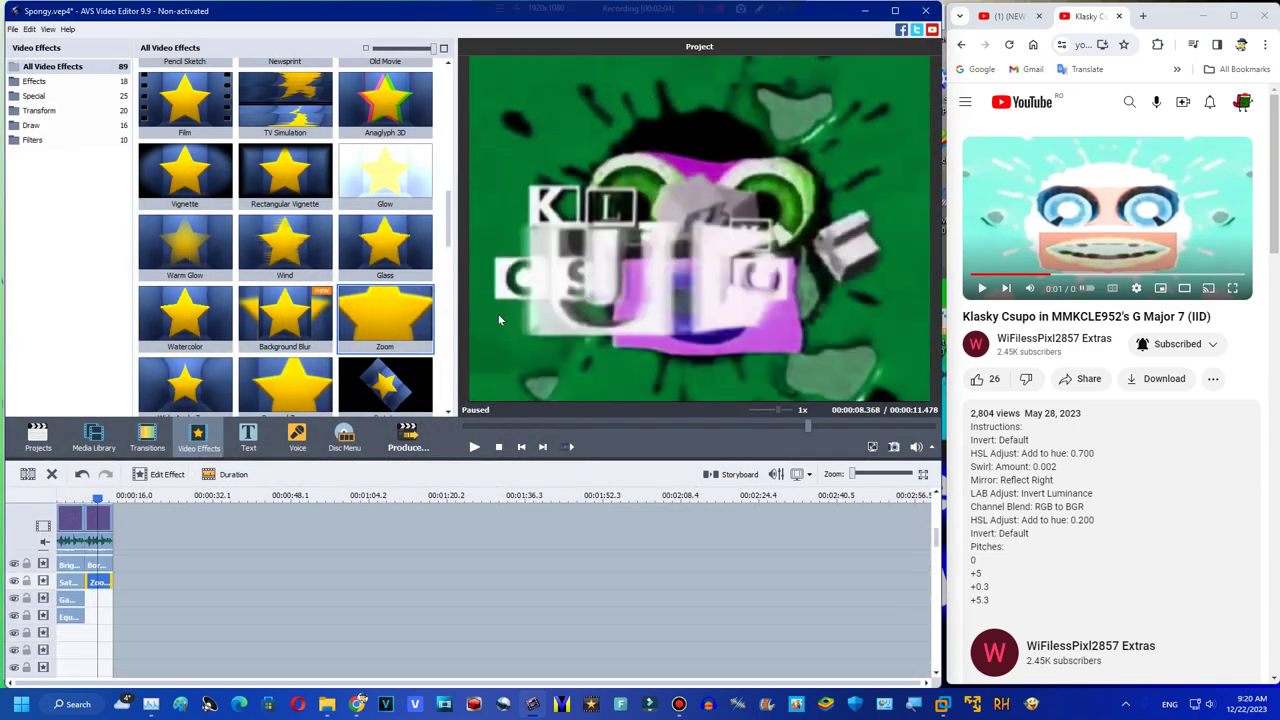
{"action": "left_click_drag", "start_coordinate": [451, 232], "coordinate": [451, 286]}
{"action": "left_click_drag", "start_coordinate": [275, 272], "coordinate": [88, 605]}
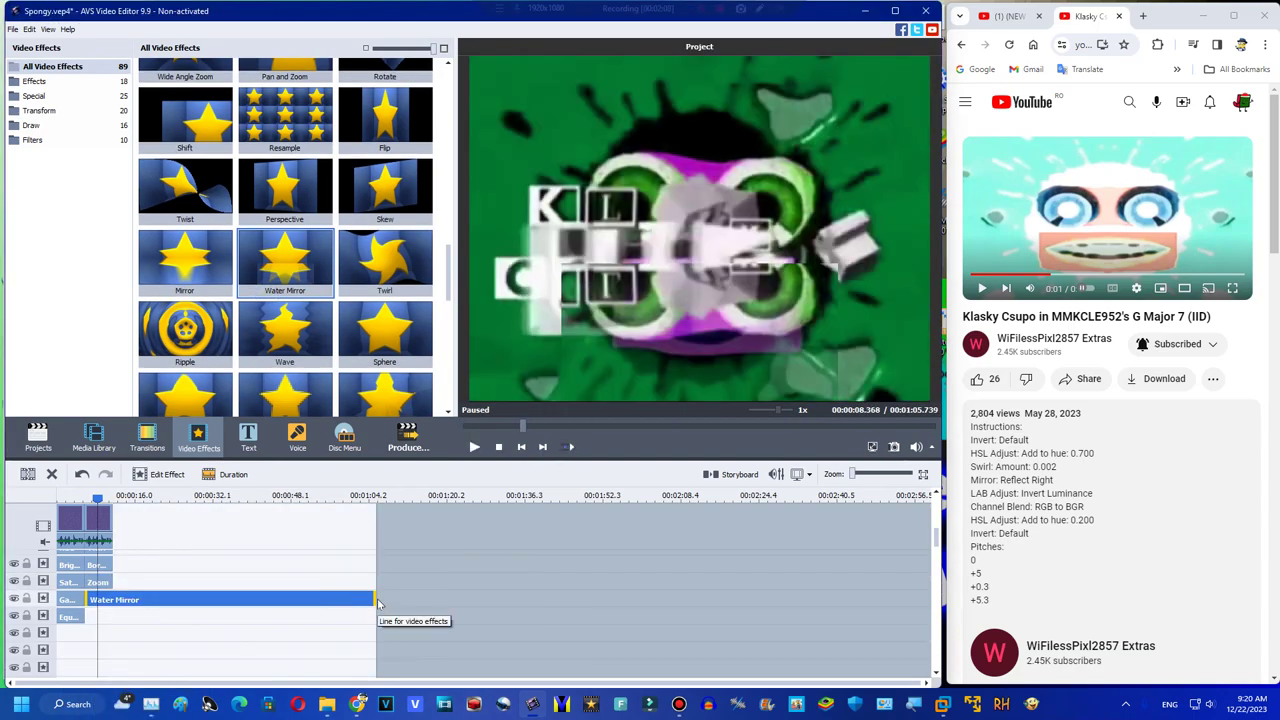
{"action": "left_click_drag", "start_coordinate": [376, 600], "coordinate": [110, 600]}
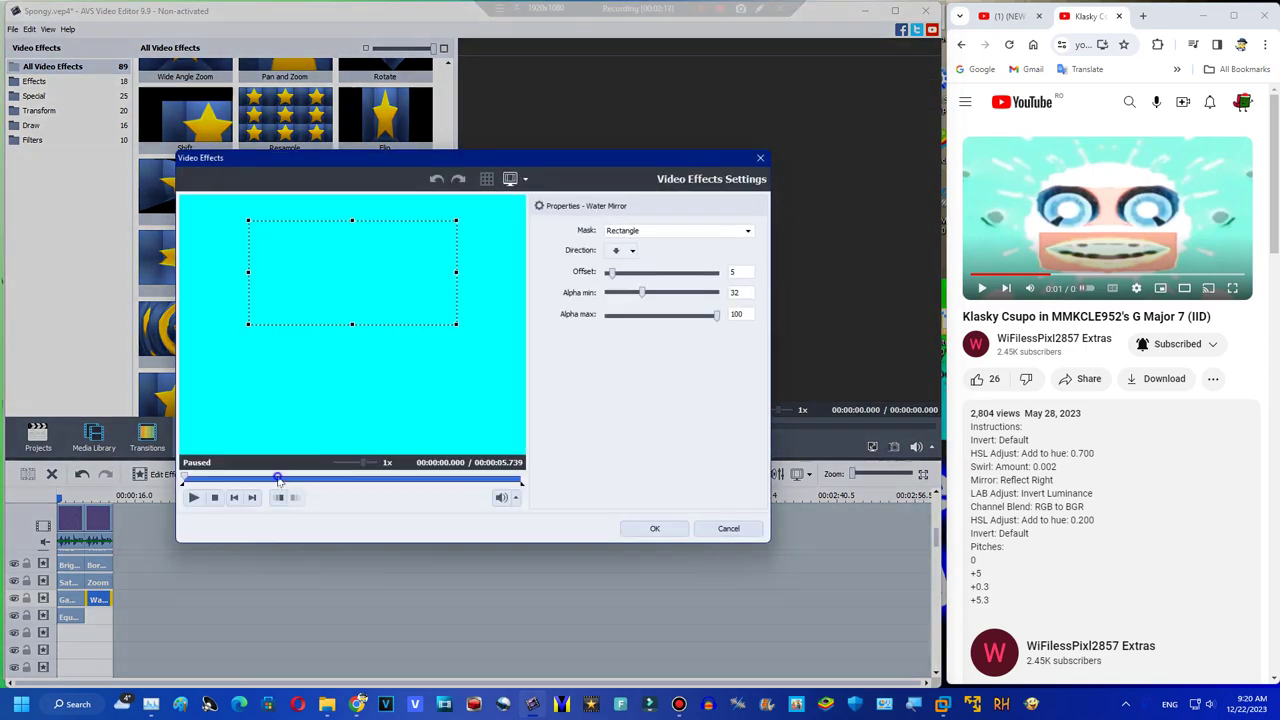
Mirror the picture sideways by fitting the Water Mirror's rectangle mask to the frame's right half and raising its minimum alpha to maximum
{"action": "left_click", "coordinate": [620, 250]}
{"action": "left_click", "coordinate": [614, 288]}
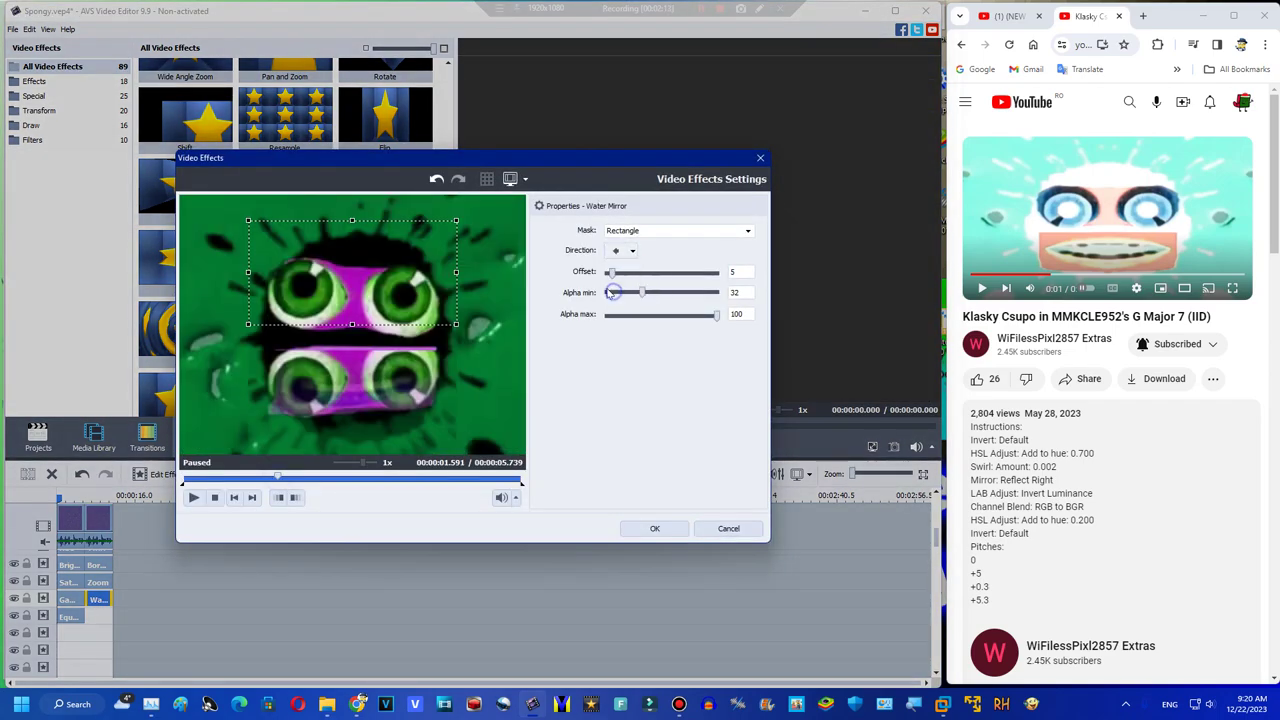
{"action": "left_click", "coordinate": [487, 179]}
{"action": "left_click_drag", "start_coordinate": [342, 287], "coordinate": [438, 286]}
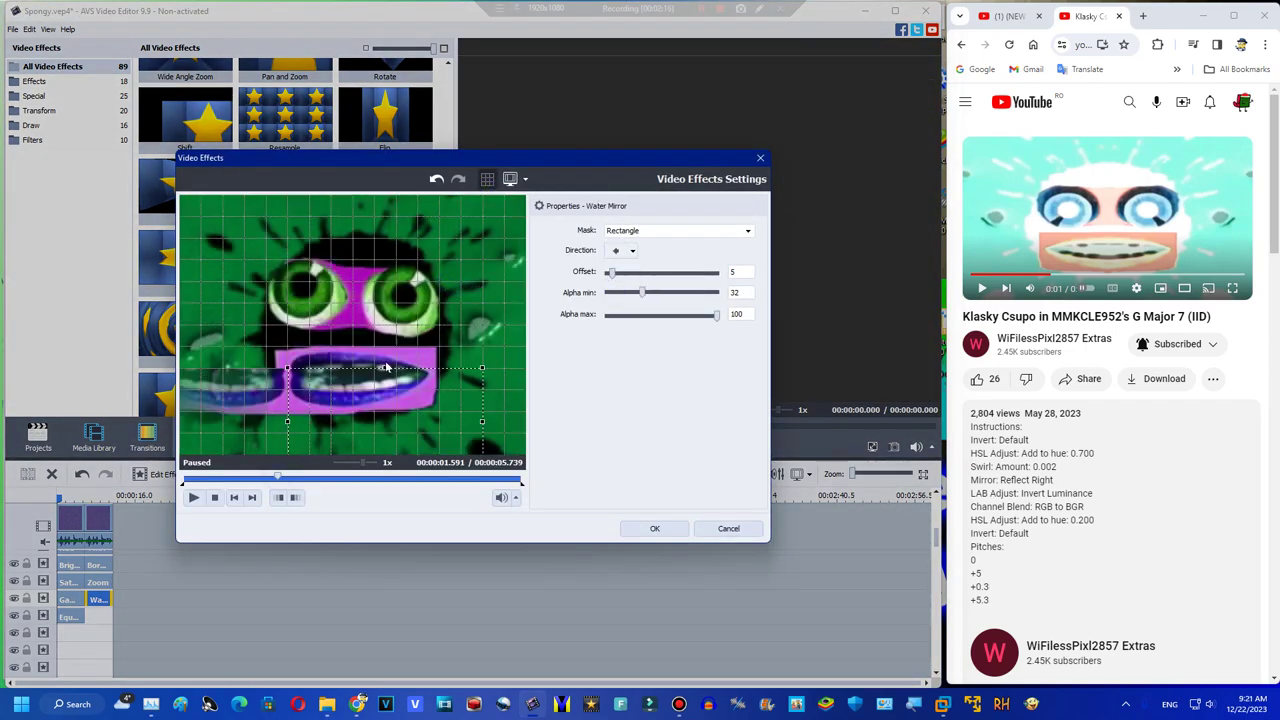
{"action": "left_click_drag", "start_coordinate": [431, 202], "coordinate": [431, 172]}
{"action": "left_click_drag", "start_coordinate": [374, 346], "coordinate": [438, 346]}
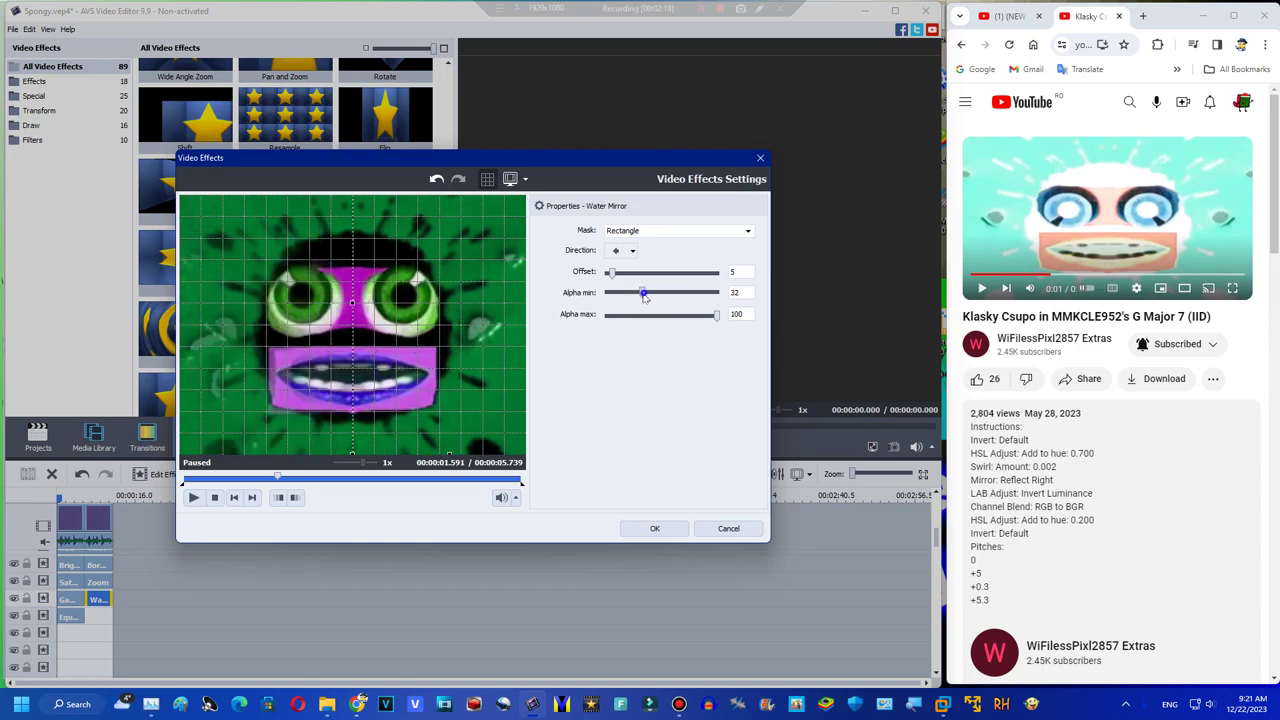
{"action": "left_click_drag", "start_coordinate": [643, 292], "coordinate": [718, 292]}
{"action": "left_click", "coordinate": [655, 528]}
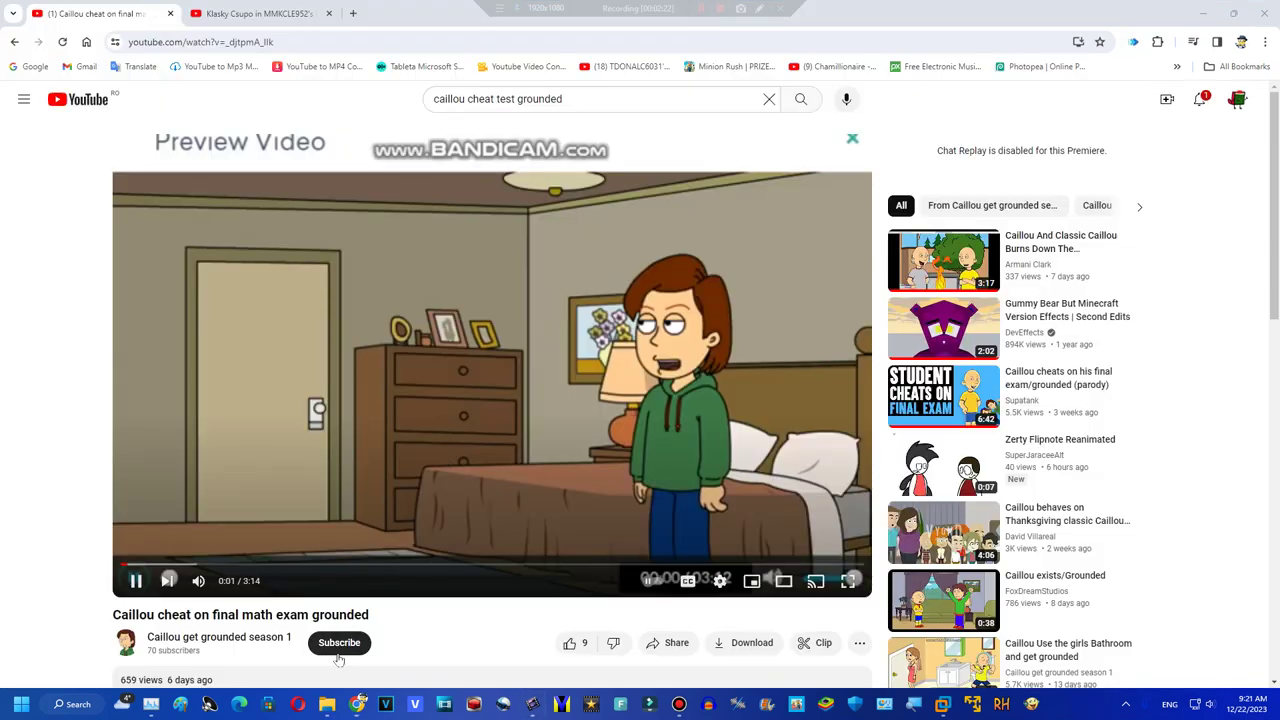
In the browser, subscribe to the Caillou video's channel, like the video and return to the Klasky Csupo page
{"action": "left_click", "coordinate": [355, 643]}
{"action": "left_click", "coordinate": [349, 538]}
{"action": "left_click", "coordinate": [577, 643]}
{"action": "left_click", "coordinate": [310, 7]}
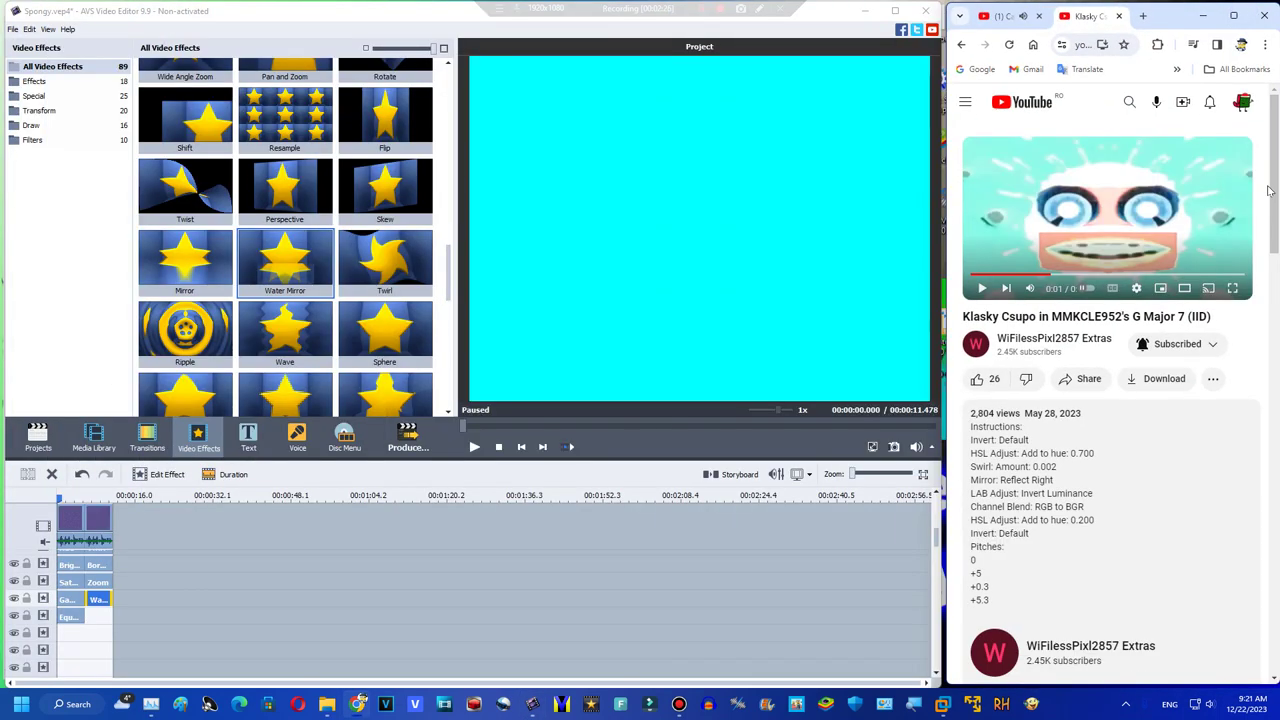
Add a Colorize effect on the seventh effects line and fit it to the second clip
{"action": "left_click", "coordinate": [95, 497]}
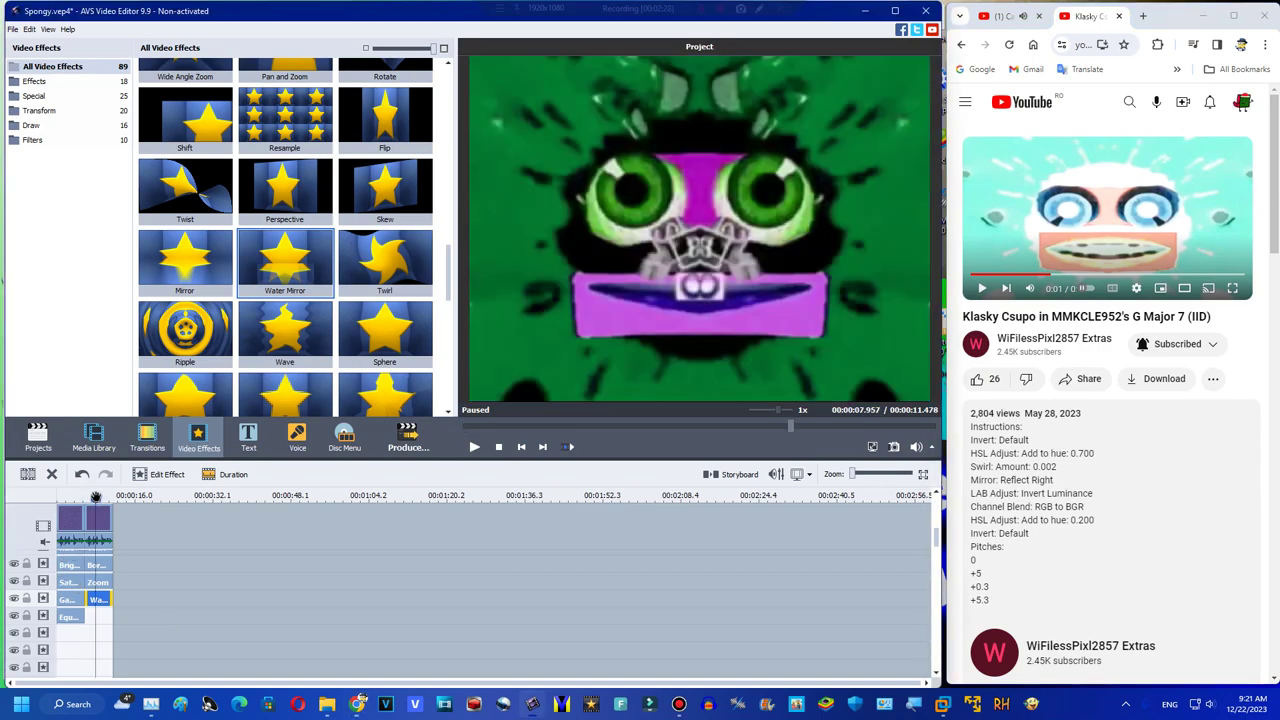
{"action": "scroll", "coordinate": [82, 576], "scroll_direction": "up", "scroll_amount": 2}
{"action": "scroll", "coordinate": [121, 541], "scroll_direction": "up", "scroll_amount": 1}
{"action": "left_click_drag", "start_coordinate": [449, 268], "coordinate": [449, 88]}
{"action": "double_click", "coordinate": [398, 93]}
{"action": "left_click_drag", "start_coordinate": [43, 680], "coordinate": [110, 662]}
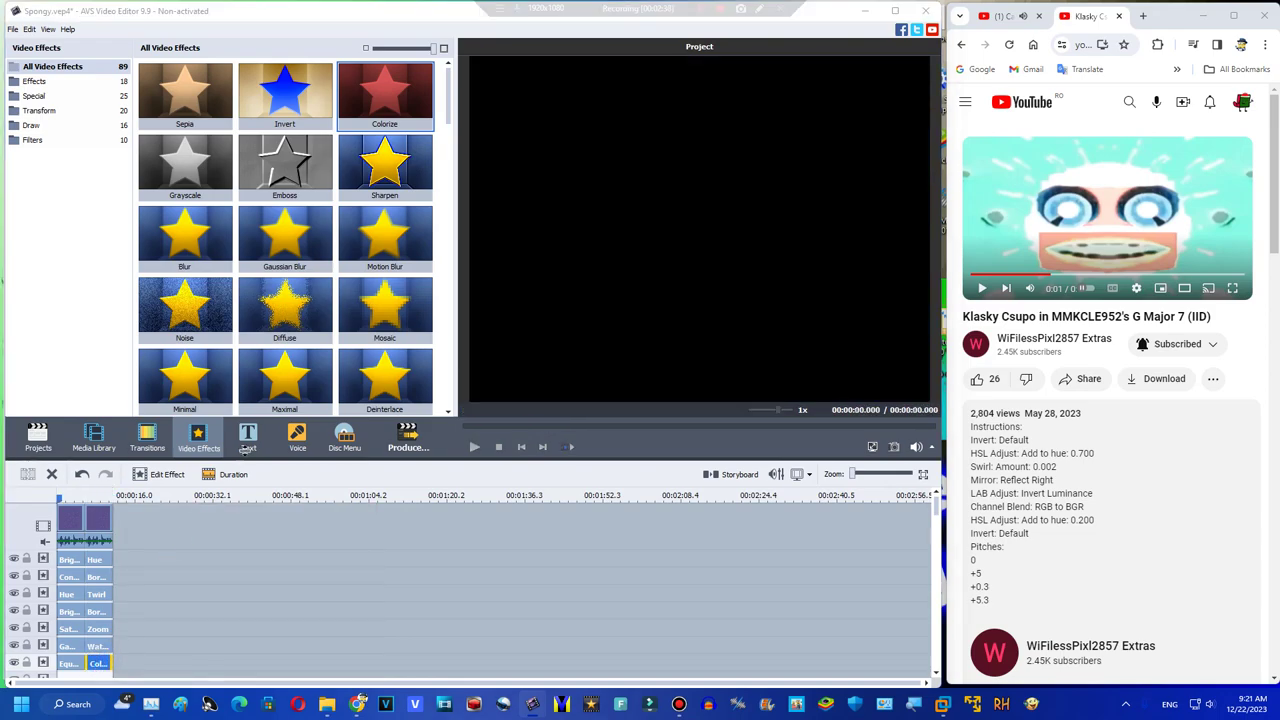
Set the Colorize effect's red, green and blue to 255 and its level to 90
{"action": "double_click", "coordinate": [98, 662]}
{"action": "left_click", "coordinate": [663, 305]}
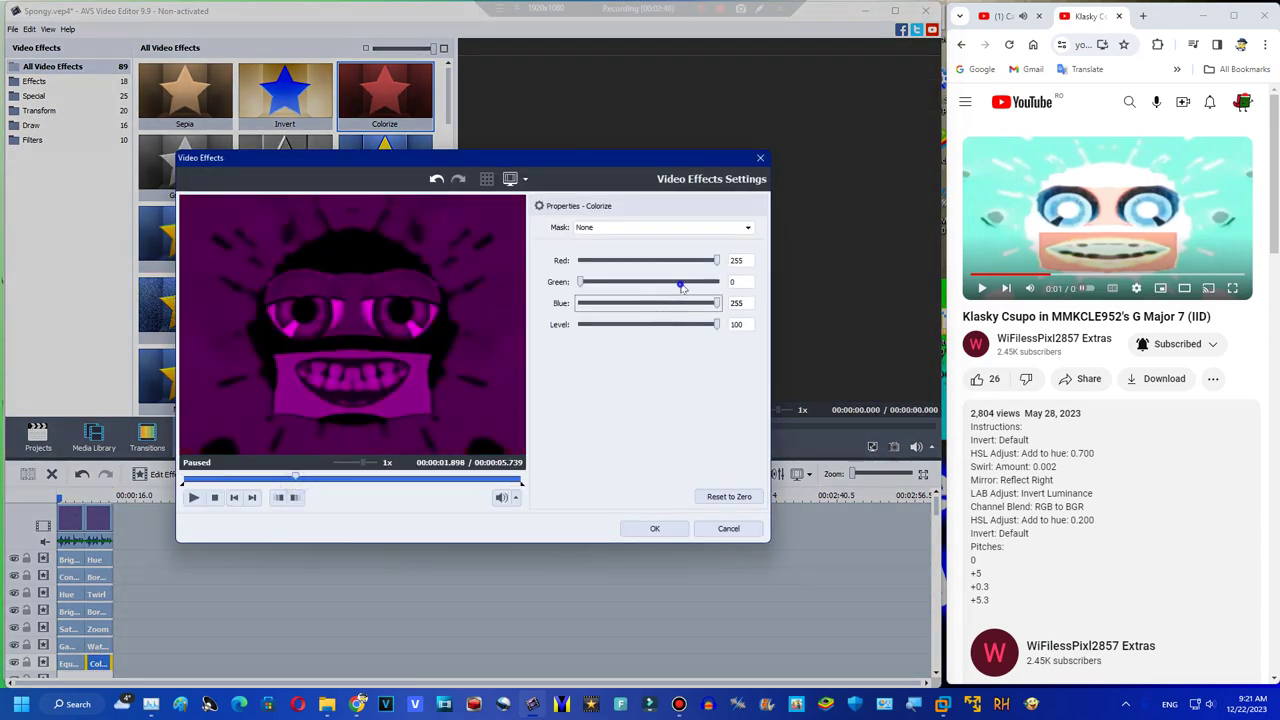
{"action": "left_click", "coordinate": [681, 282]}
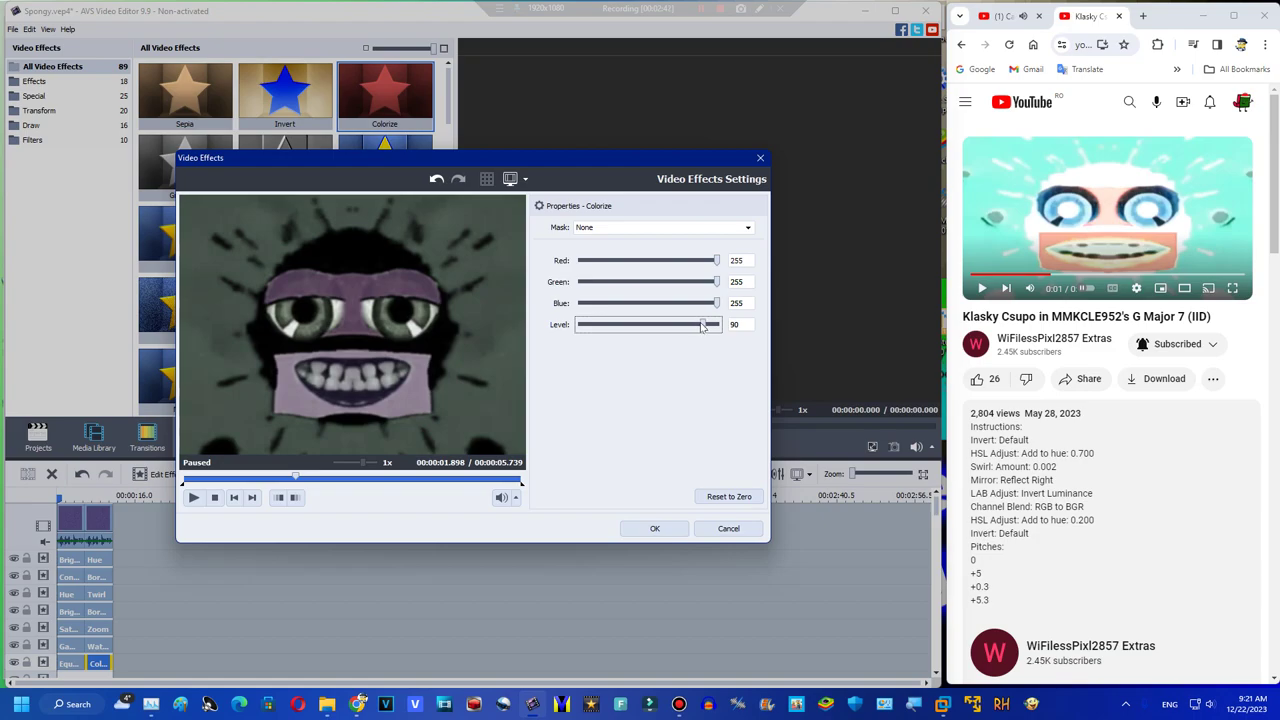
{"action": "left_click", "coordinate": [620, 530]}
Duplicate the Hue effect onto the line below Colorize under the second clip and set the copy's angle to 180
{"action": "right_click", "coordinate": [108, 562]}
{"action": "left_click", "coordinate": [129, 638]}
{"action": "left_click_drag", "start_coordinate": [128, 561], "coordinate": [100, 606]}
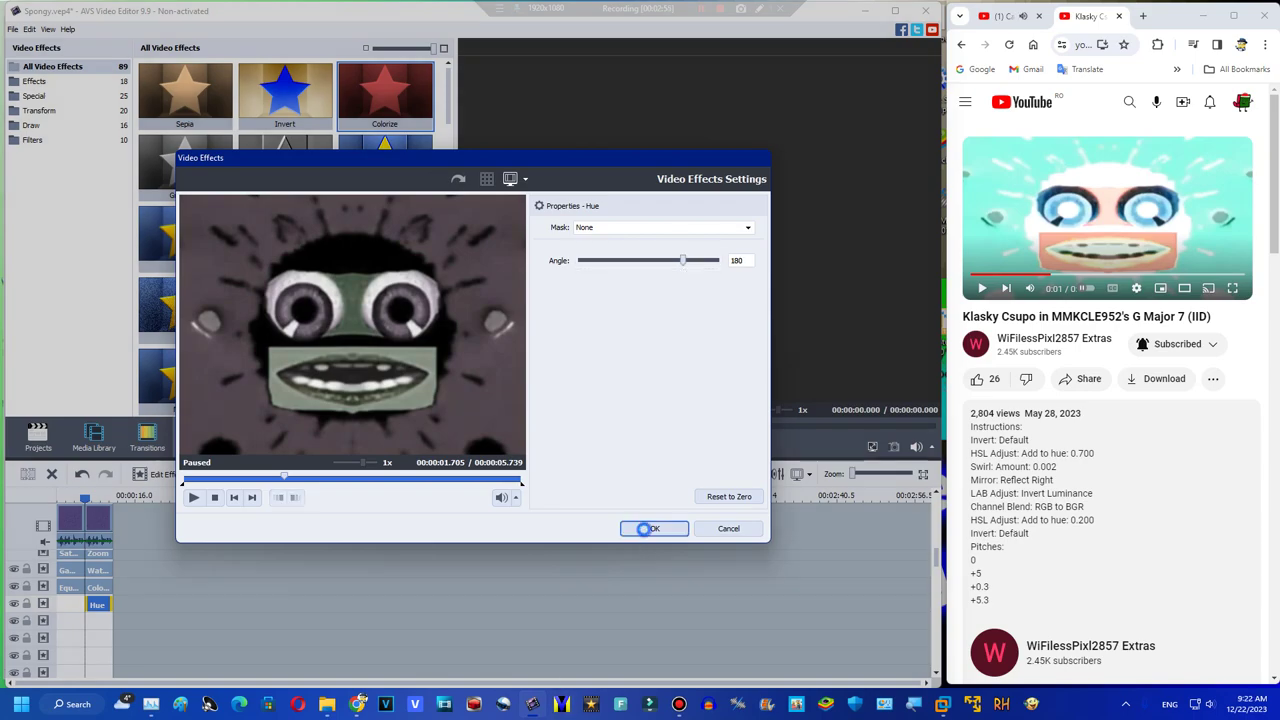
{"action": "left_click", "coordinate": [647, 528]}
{"action": "left_click", "coordinate": [93, 494]}
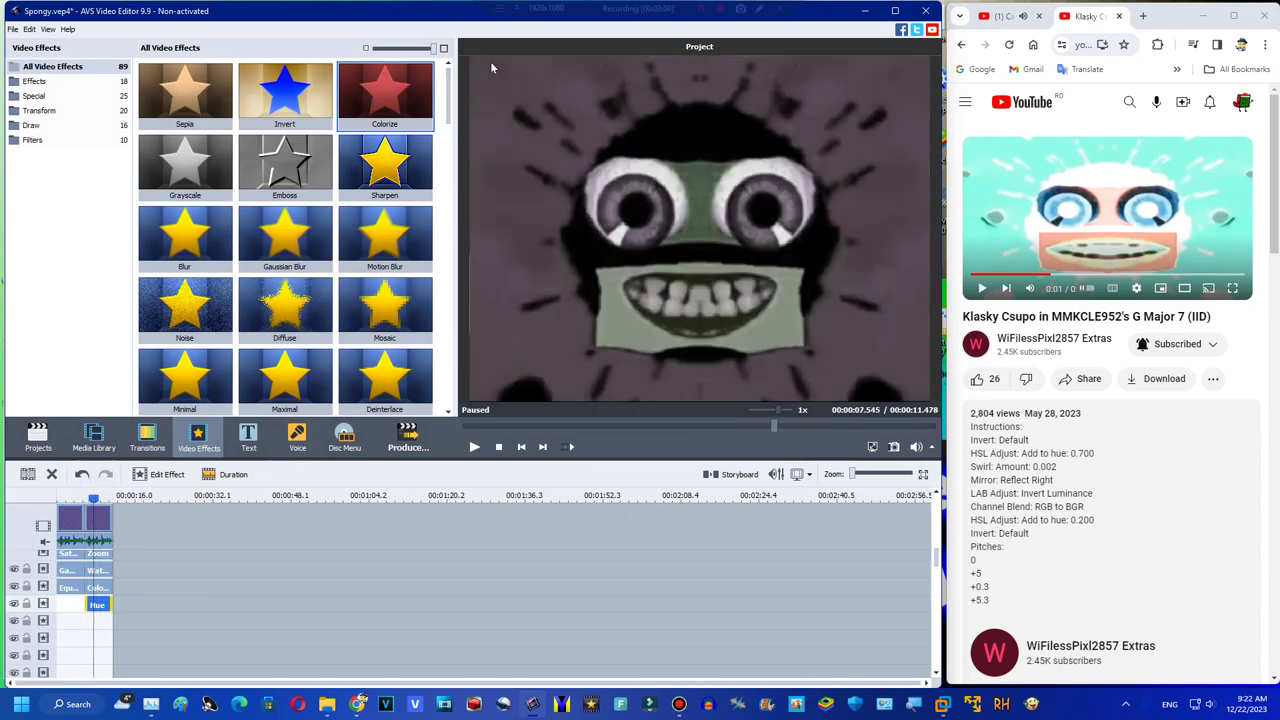
Add a Tilt-shift effect on the line below the copied Hue and trim it to the second clip's end
{"action": "scroll", "coordinate": [450, 105], "scroll_direction": "down", "scroll_amount": 2}
{"action": "left_click_drag", "start_coordinate": [385, 235], "coordinate": [96, 624]}
{"action": "left_click_drag", "start_coordinate": [375, 620], "coordinate": [112, 621]}
Set the Tilt-shift effect's blur and sharpness to 0 and its saturation to 100
{"action": "double_click", "coordinate": [99, 622]}
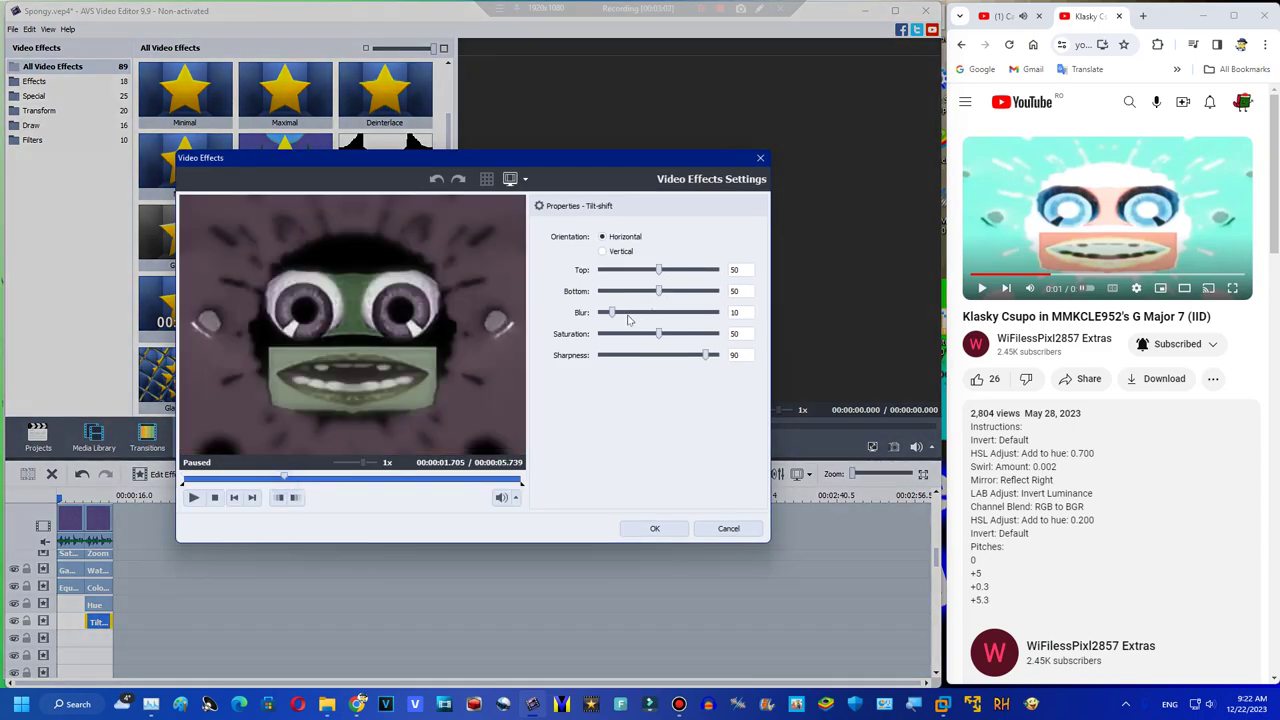
{"action": "left_click_drag", "start_coordinate": [612, 313], "coordinate": [590, 315]}
{"action": "left_click_drag", "start_coordinate": [705, 355], "coordinate": [569, 360]}
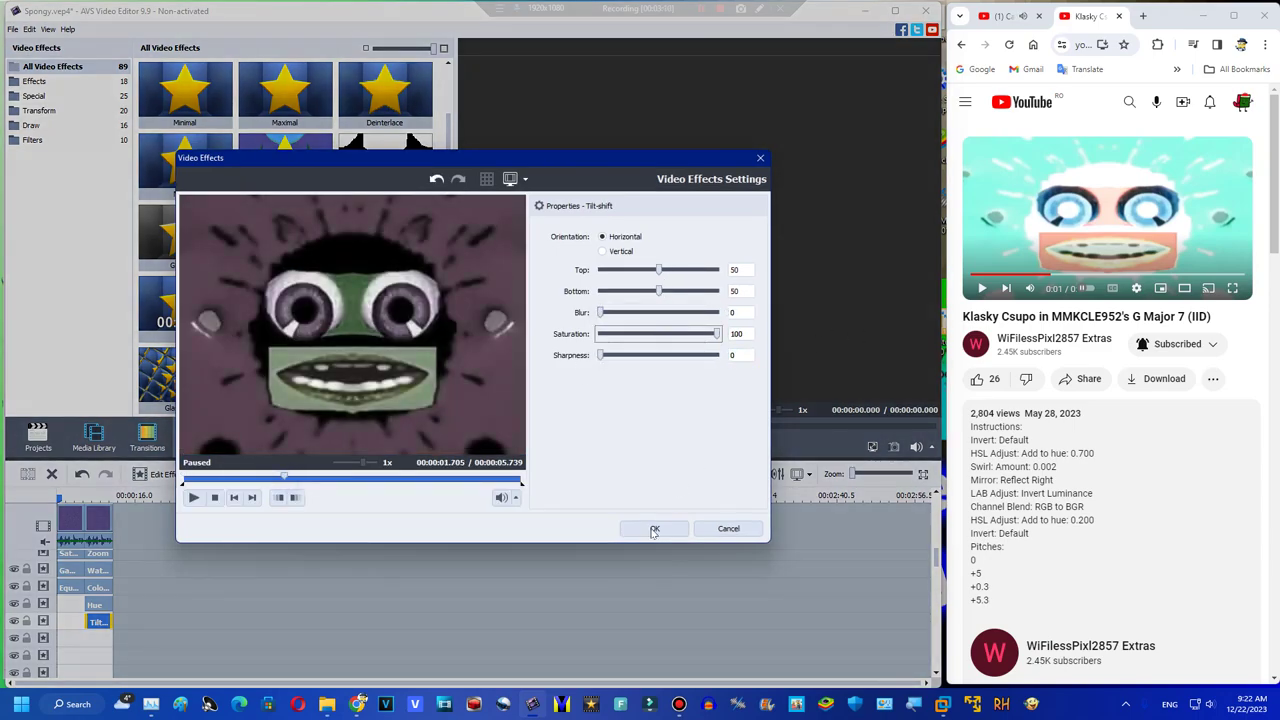
{"action": "left_click", "coordinate": [656, 528]}
Duplicate the Tilt-shift effect onto the next three lines under the second clip and reduce the last copy's saturation
{"action": "right_click", "coordinate": [103, 621]}
{"action": "left_click", "coordinate": [118, 594]}
{"action": "right_click", "coordinate": [102, 638]}
{"action": "left_click_drag", "start_coordinate": [95, 638], "coordinate": [97, 657]}
{"action": "left_click", "coordinate": [120, 613]}
{"action": "right_click", "coordinate": [103, 657]}
{"action": "left_click", "coordinate": [130, 646]}
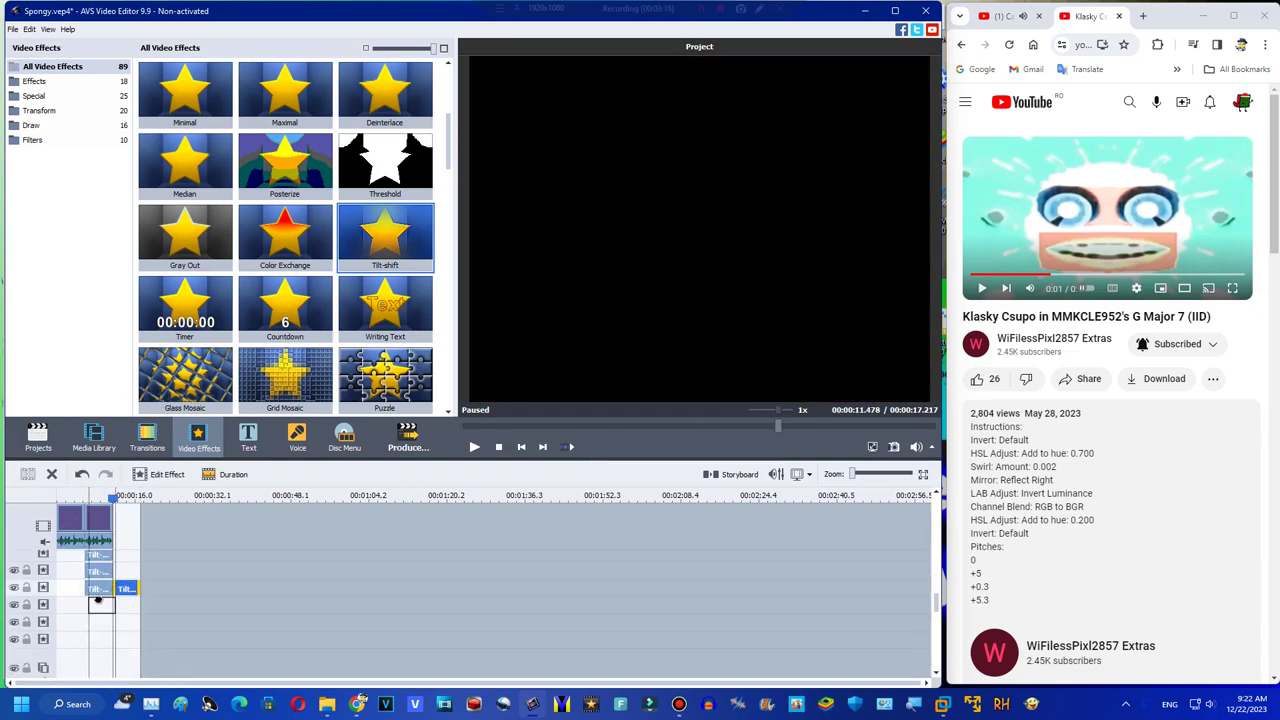
{"action": "left_click_drag", "start_coordinate": [91, 600], "coordinate": [90, 604]}
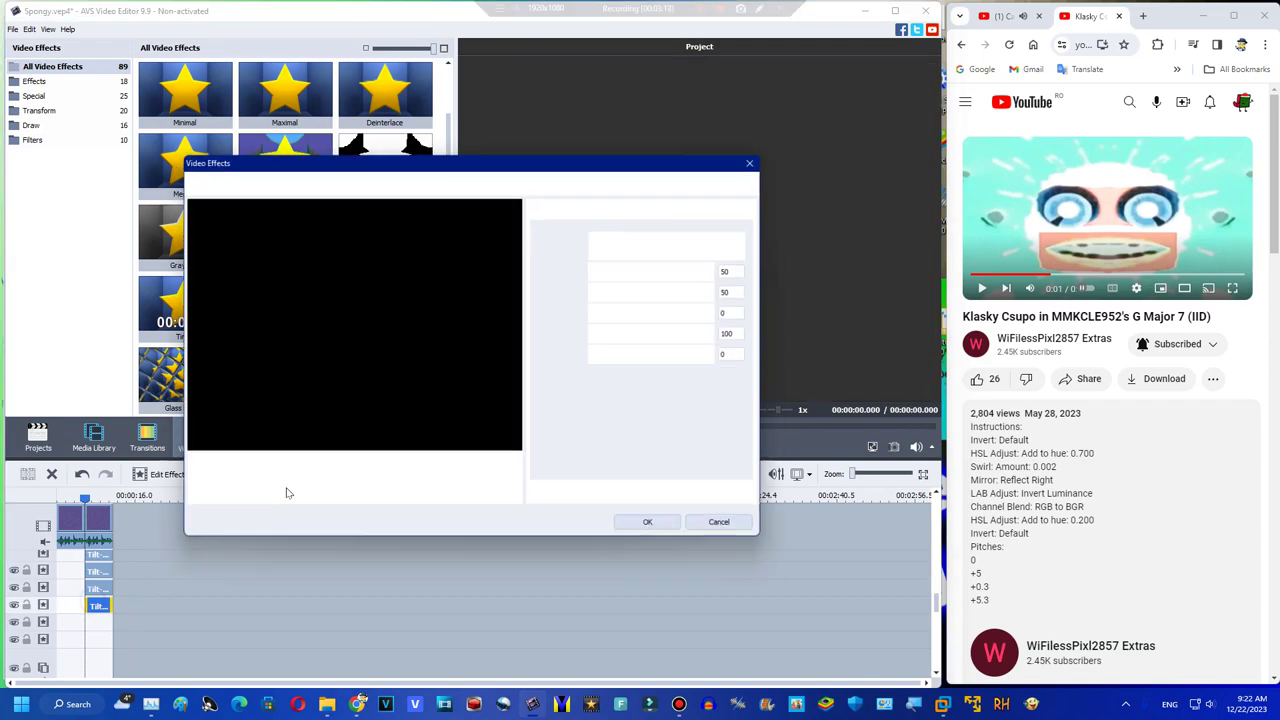
{"action": "left_click", "coordinate": [285, 480]}
{"action": "left_click", "coordinate": [645, 334]}
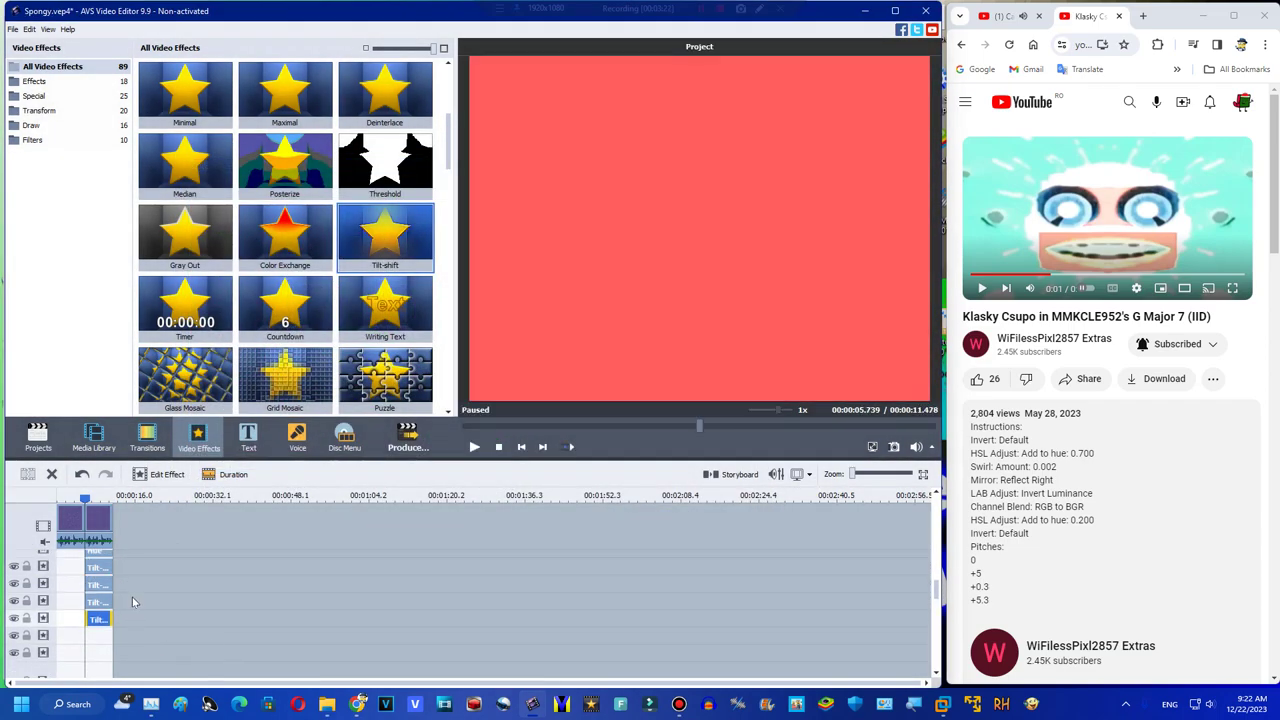
Duplicate the first clip's Gamma effect and place the copy under the second clip, below the Tilt-shift effects
{"action": "scroll", "coordinate": [112, 578], "scroll_direction": "up", "scroll_amount": 5}
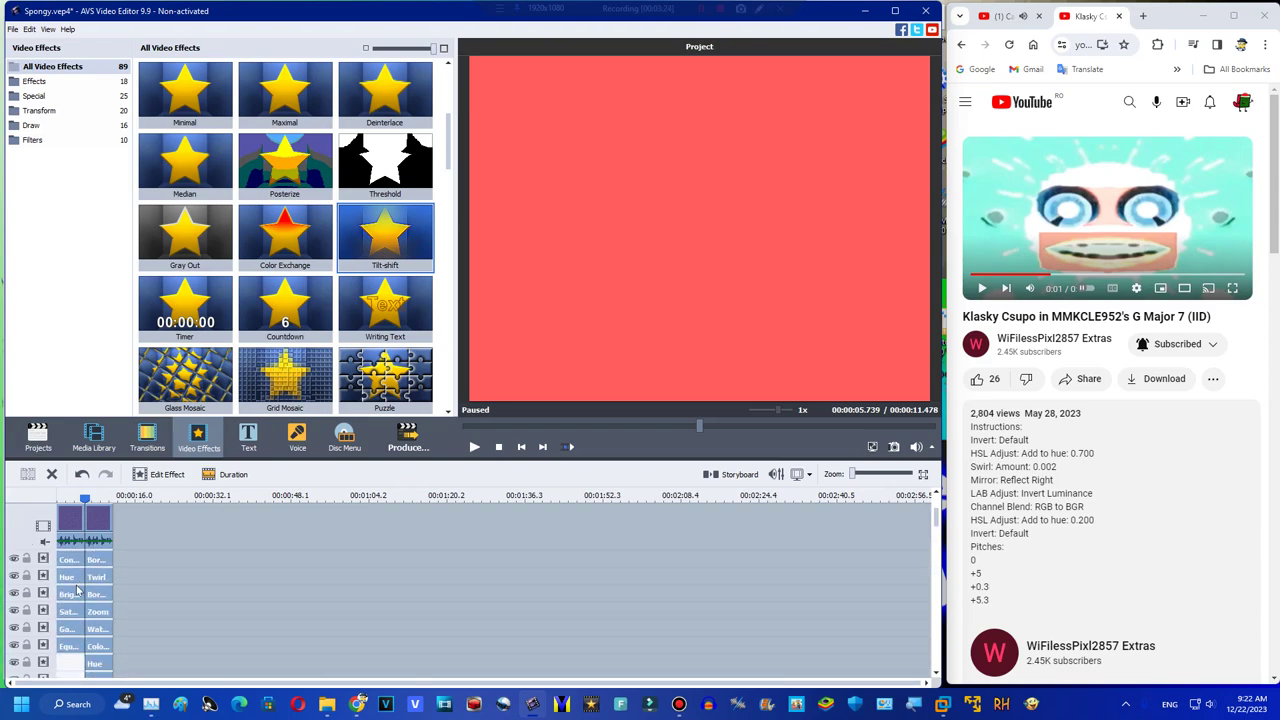
{"action": "right_click", "coordinate": [67, 631]}
{"action": "left_click", "coordinate": [84, 607]}
{"action": "scroll", "coordinate": [88, 612], "scroll_direction": "down", "scroll_amount": 4}
{"action": "left_click_drag", "start_coordinate": [118, 717], "coordinate": [106, 654]}
Set the copied Gamma effect's level to -43
{"action": "left_click", "coordinate": [93, 367]}
{"action": "left_click", "coordinate": [154, 345]}
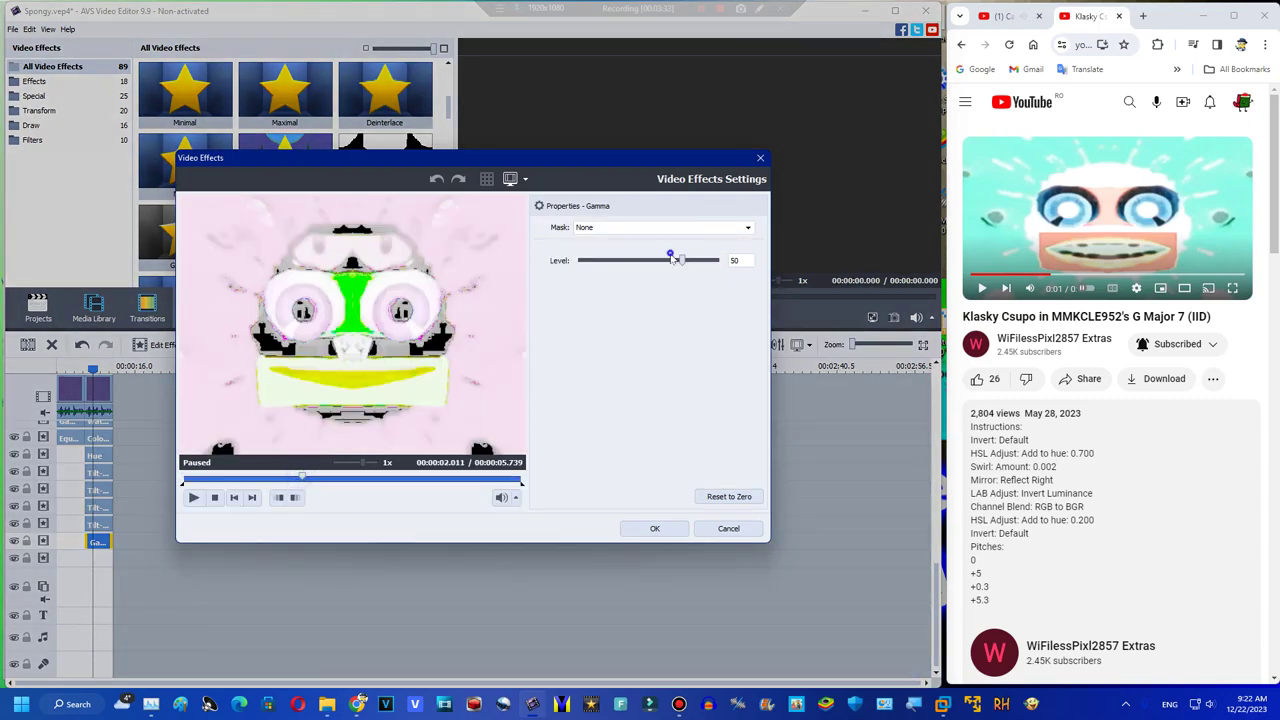
{"action": "left_click_drag", "start_coordinate": [682, 260], "coordinate": [619, 262]}
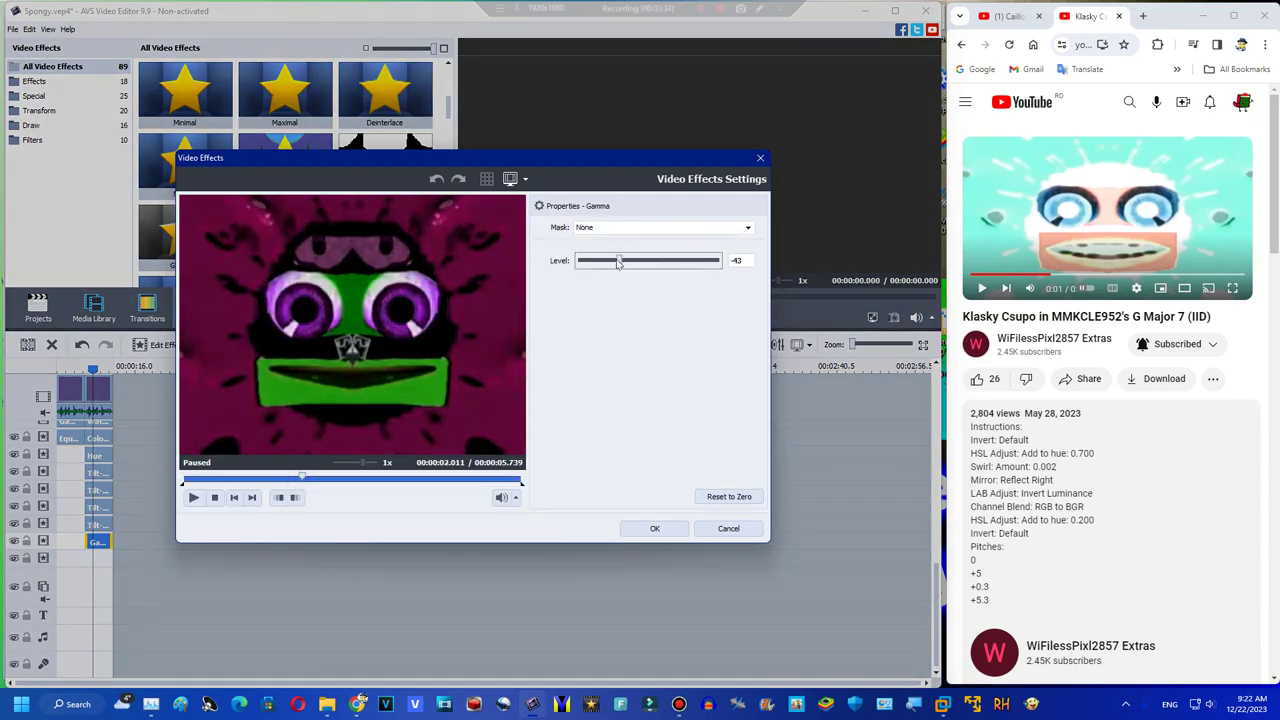
{"action": "left_click", "coordinate": [655, 529]}
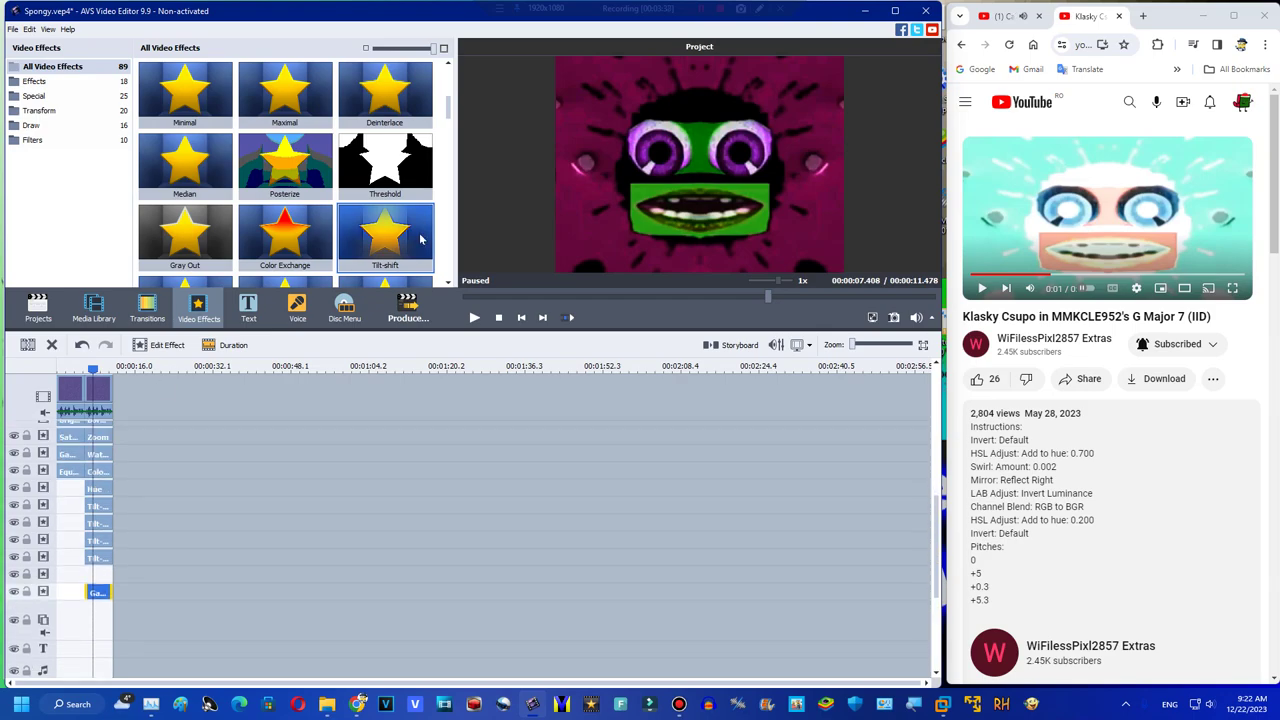
Add an Invert effect on the empty line above the copied Gamma and trim it to the second clip's end
{"action": "scroll", "coordinate": [410, 210], "scroll_direction": "down", "scroll_amount": 15}
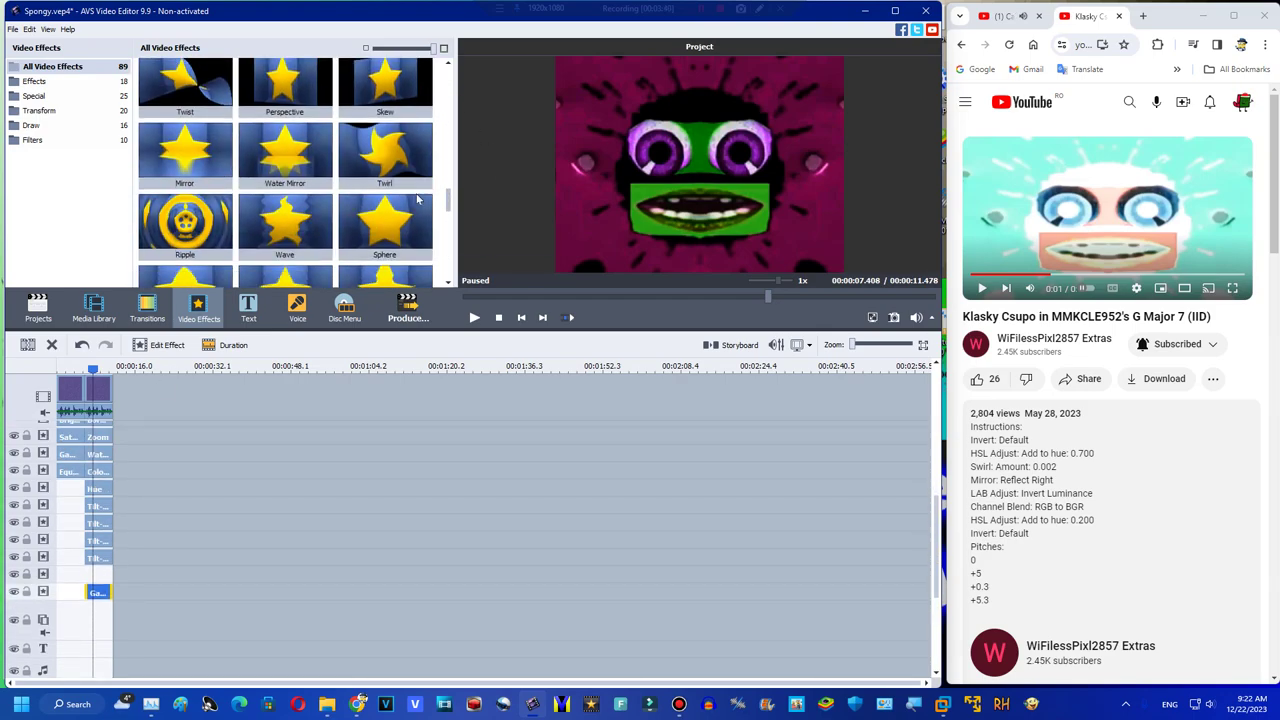
{"action": "left_click", "coordinate": [418, 200]}
{"action": "left_click_drag", "start_coordinate": [449, 200], "coordinate": [450, 66]}
{"action": "left_click_drag", "start_coordinate": [285, 95], "coordinate": [92, 578]}
{"action": "left_click", "coordinate": [117, 577]}
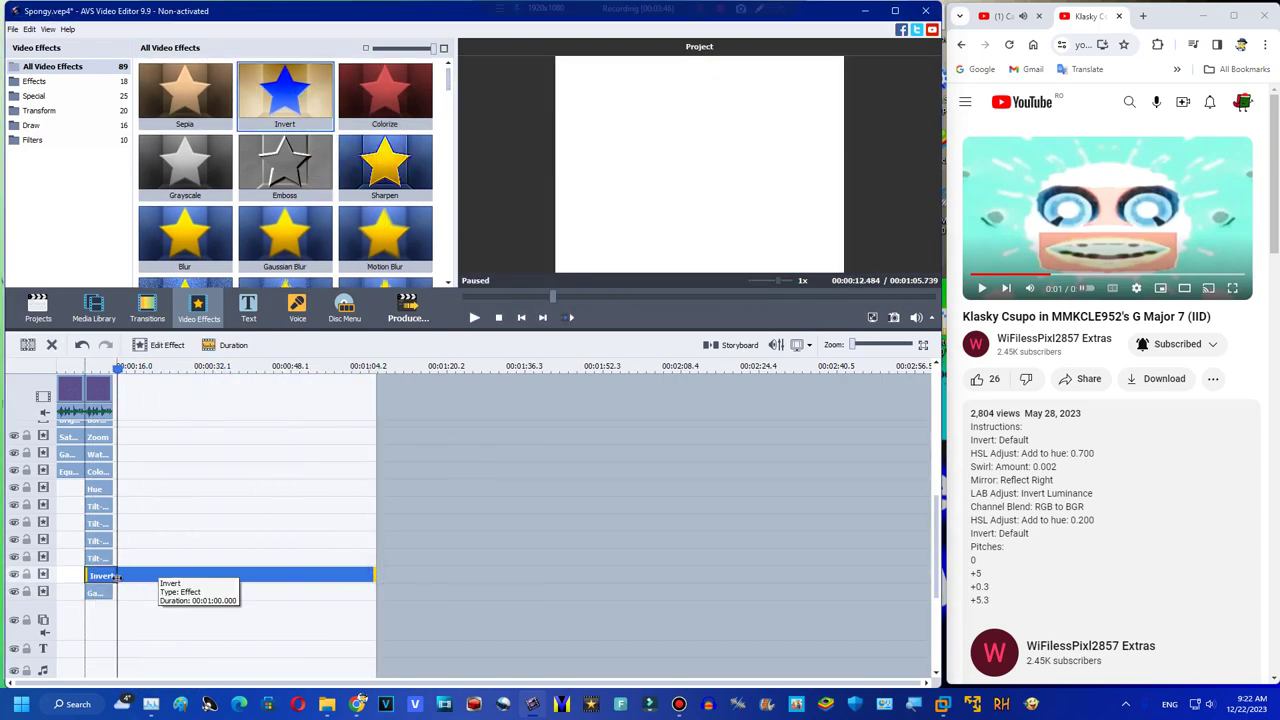
{"action": "left_click", "coordinate": [92, 368]}
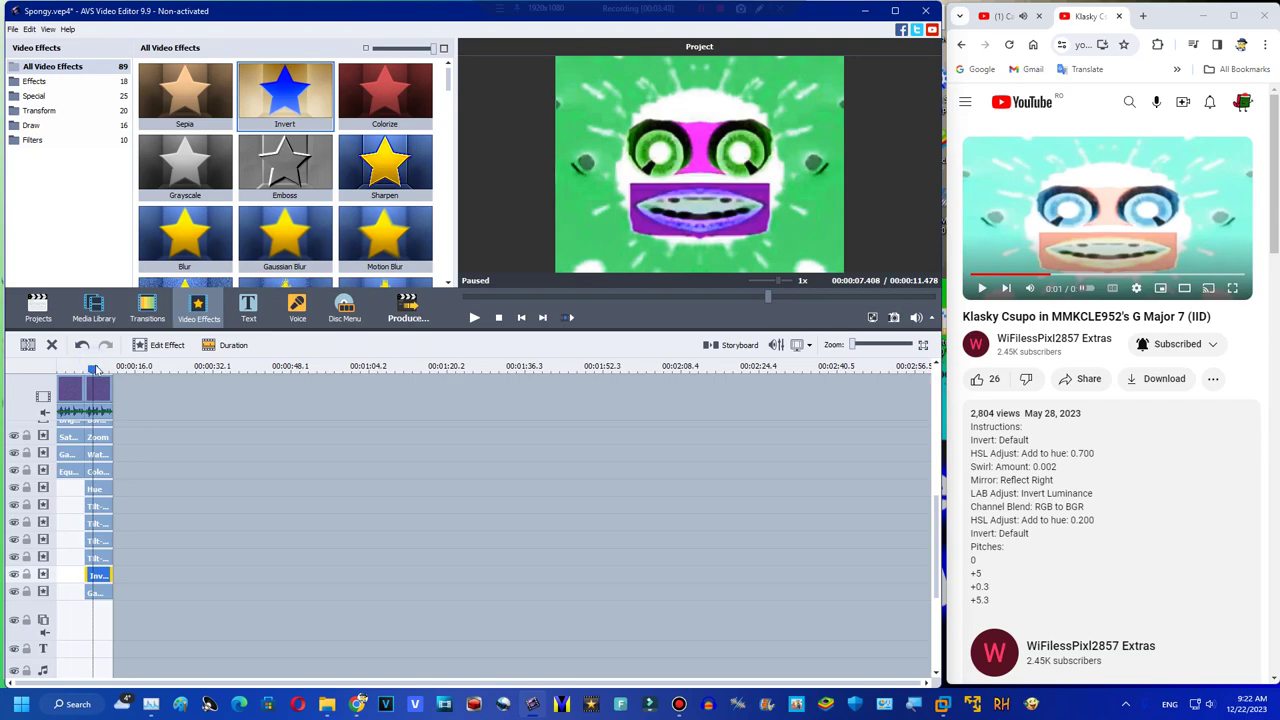
Add several empty effects lines to the timeline around the Invert and Gamma lines
{"action": "right_click", "coordinate": [127, 579]}
{"action": "left_click", "coordinate": [137, 551]}
{"action": "right_click", "coordinate": [141, 584]}
{"action": "left_click", "coordinate": [151, 558]}
{"action": "right_click", "coordinate": [151, 607]}
{"action": "left_click", "coordinate": [162, 583]}
{"action": "right_click", "coordinate": [156, 614]}
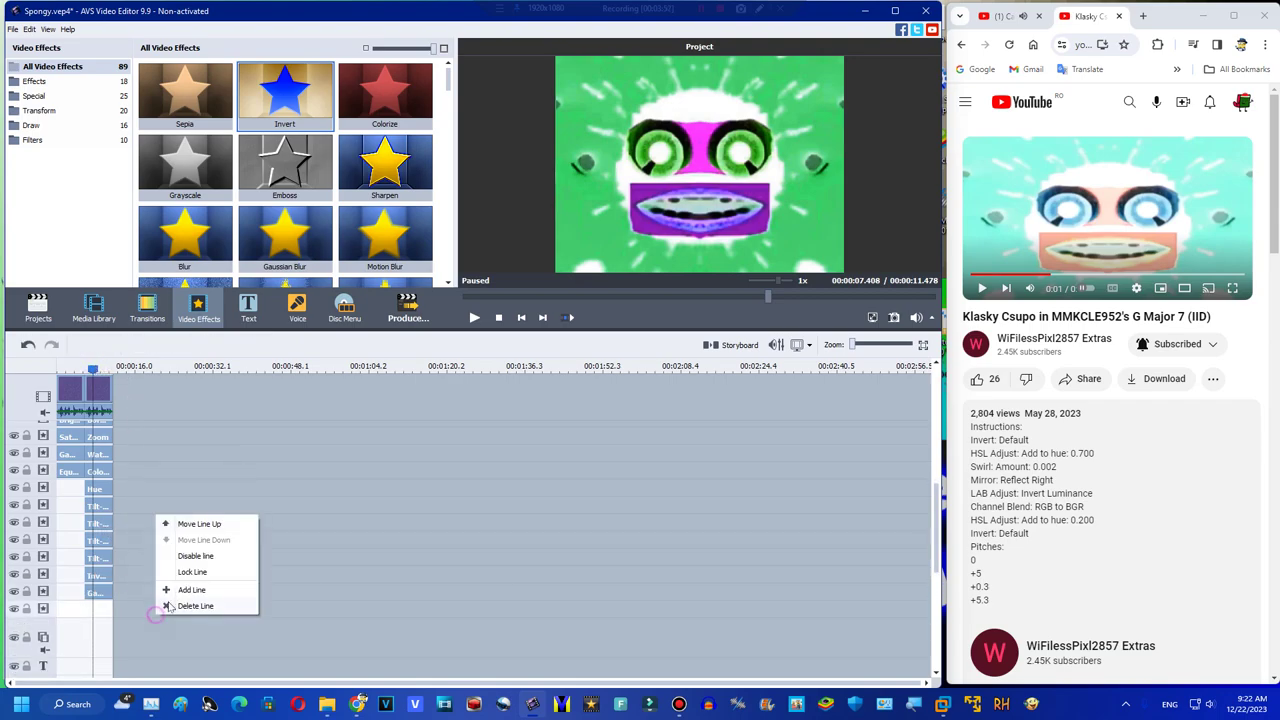
{"action": "left_click", "coordinate": [181, 592]}
{"action": "right_click", "coordinate": [168, 607]}
{"action": "left_click", "coordinate": [180, 584]}
{"action": "right_click", "coordinate": [170, 598]}
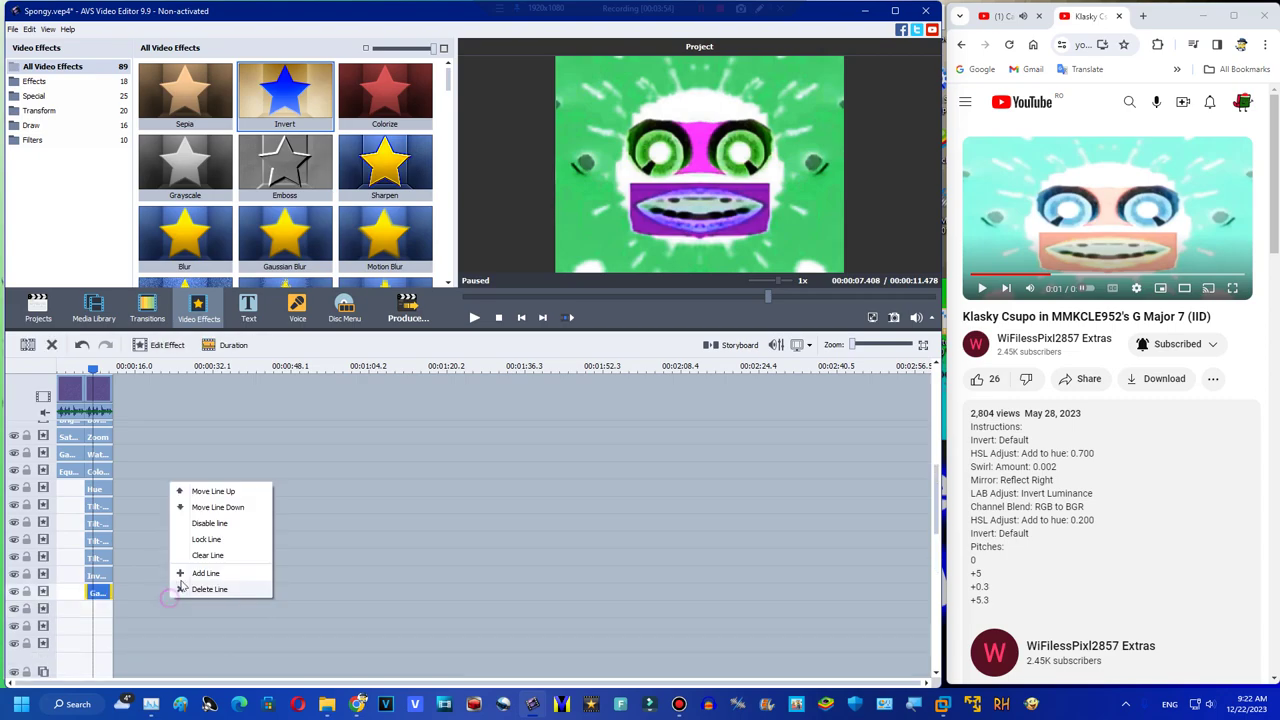
{"action": "left_click", "coordinate": [183, 573]}
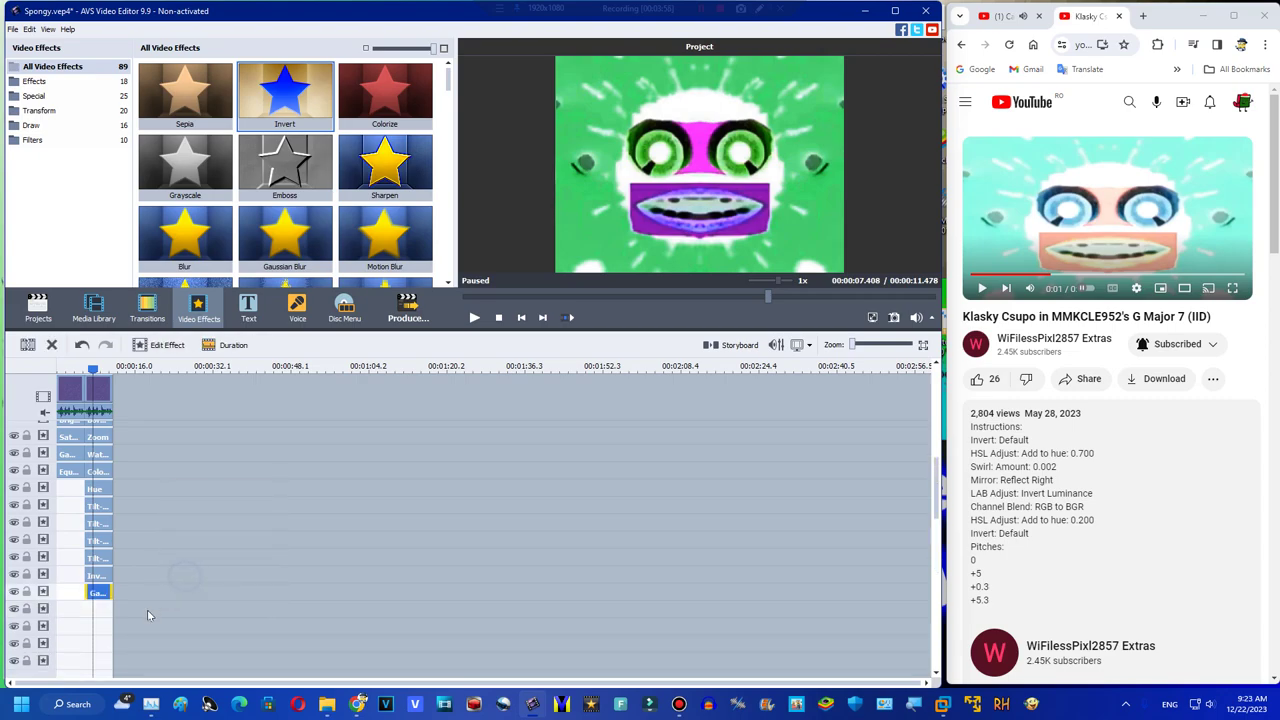
{"action": "right_click", "coordinate": [147, 611]}
{"action": "left_click", "coordinate": [162, 583]}
Move an empty effects line to the top and shift the first clip's effects up one line each
{"action": "left_click_drag", "start_coordinate": [43, 590], "coordinate": [73, 430]}
{"action": "left_click", "coordinate": [69, 471]}
{"action": "mouse_move", "coordinate": [66, 481]}
{"action": "left_mouse_down"}
{"action": "mouse_move", "coordinate": [65, 466]}
{"action": "mouse_move", "coordinate": [63, 512]}
{"action": "mouse_move", "coordinate": [63, 500]}
{"action": "left_mouse_up"}
{"action": "mouse_move", "coordinate": [64, 534]}
{"action": "left_mouse_down"}
{"action": "mouse_move", "coordinate": [64, 518]}
{"action": "mouse_move", "coordinate": [64, 536]}
{"action": "left_mouse_up"}
{"action": "left_click", "coordinate": [64, 545]}
Duplicate the Invert effect and place the copy on the top effects line, above the second clip's first Hue
{"action": "scroll", "coordinate": [80, 534], "scroll_direction": "down", "scroll_amount": 1}
{"action": "scroll", "coordinate": [142, 551], "scroll_direction": "down", "scroll_amount": 1}
{"action": "right_click", "coordinate": [89, 637]}
{"action": "left_click", "coordinate": [134, 611]}
{"action": "left_click_drag", "start_coordinate": [123, 634], "coordinate": [94, 426]}
{"action": "left_click_drag", "start_coordinate": [89, 370], "coordinate": [96, 372]}
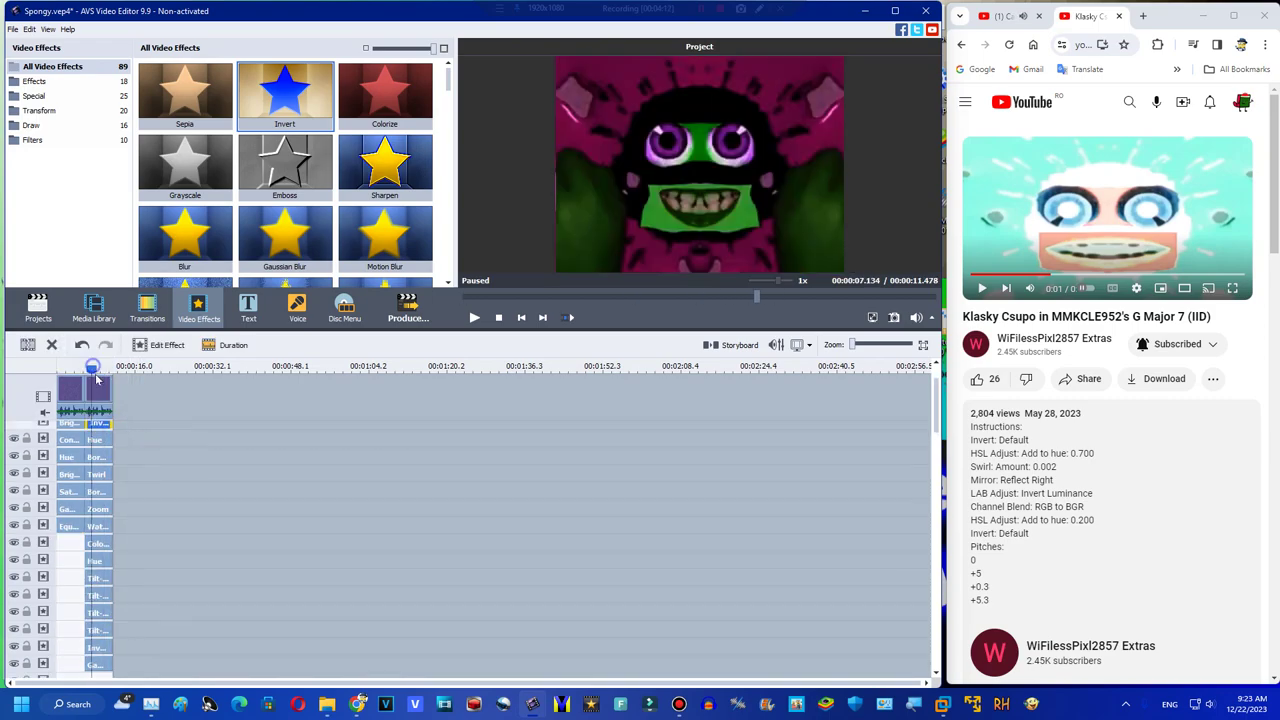
Delete the topmost Invert copy and shift the second clip's remaining effects up one line each, placing Gamma above the other Invert
{"action": "left_click", "coordinate": [53, 345]}
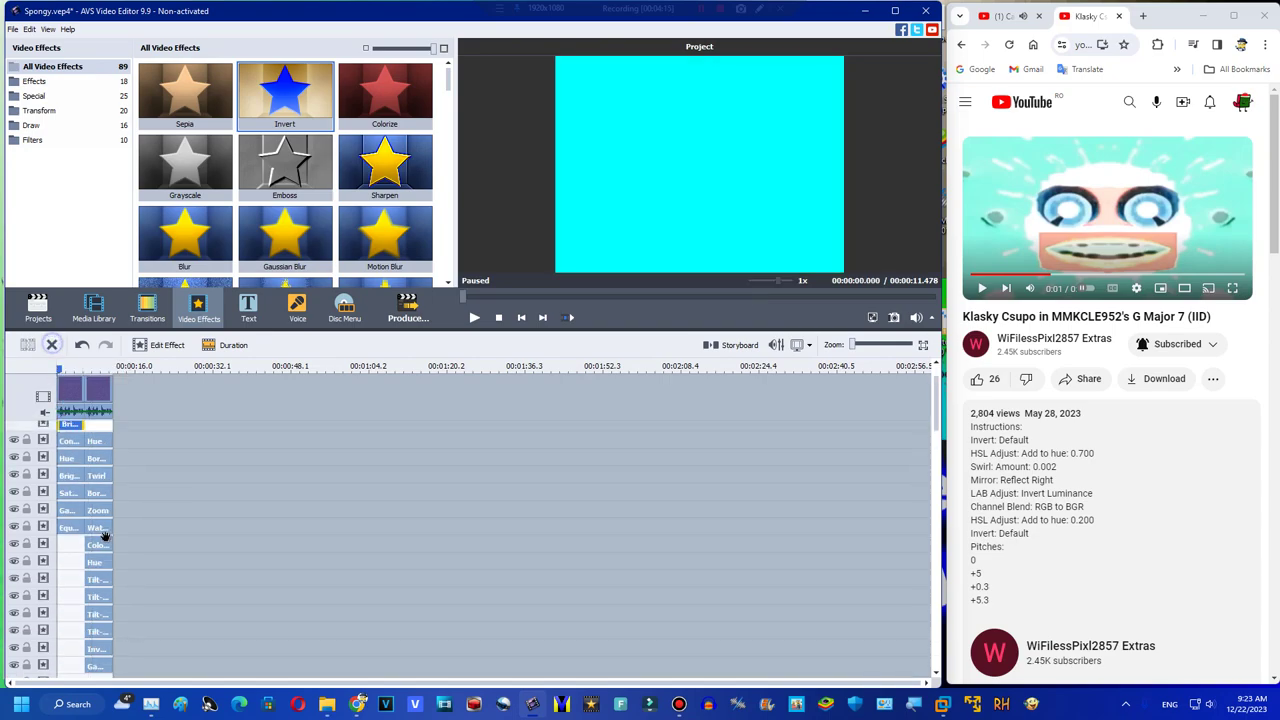
{"action": "left_click", "coordinate": [104, 436]}
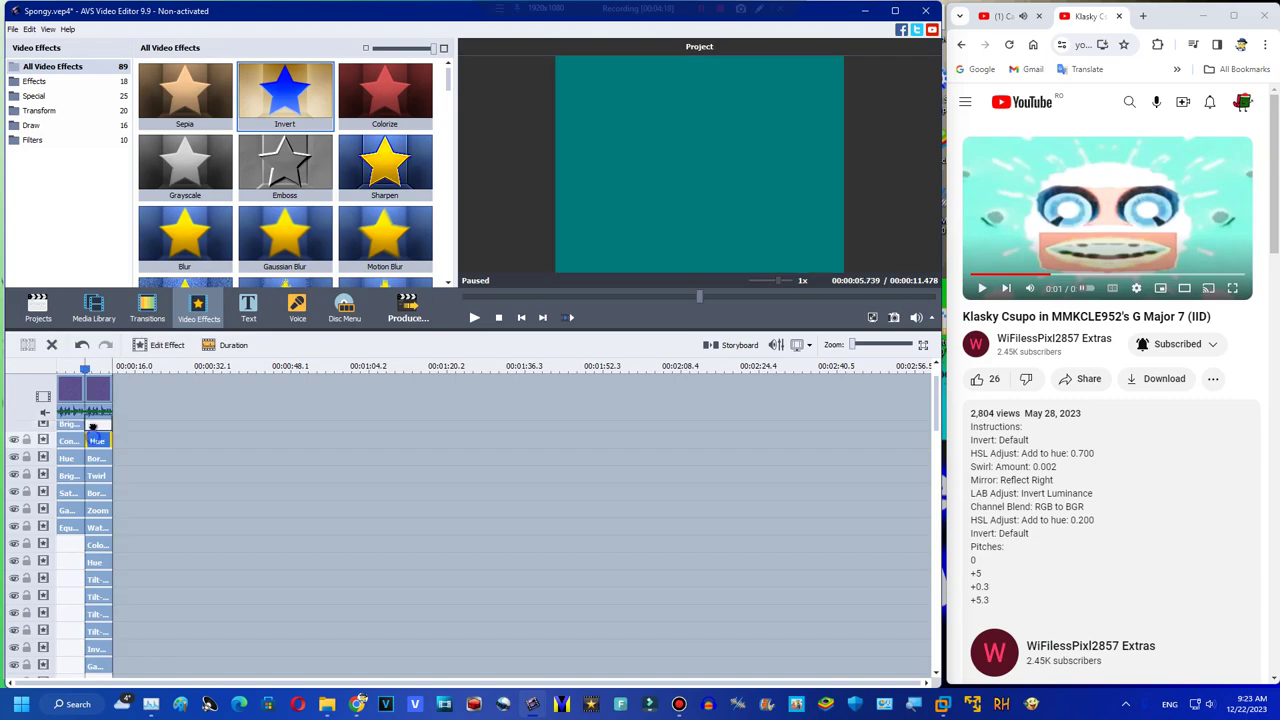
{"action": "left_click_drag", "start_coordinate": [92, 447], "coordinate": [97, 630]}
{"action": "left_click", "coordinate": [95, 367]}
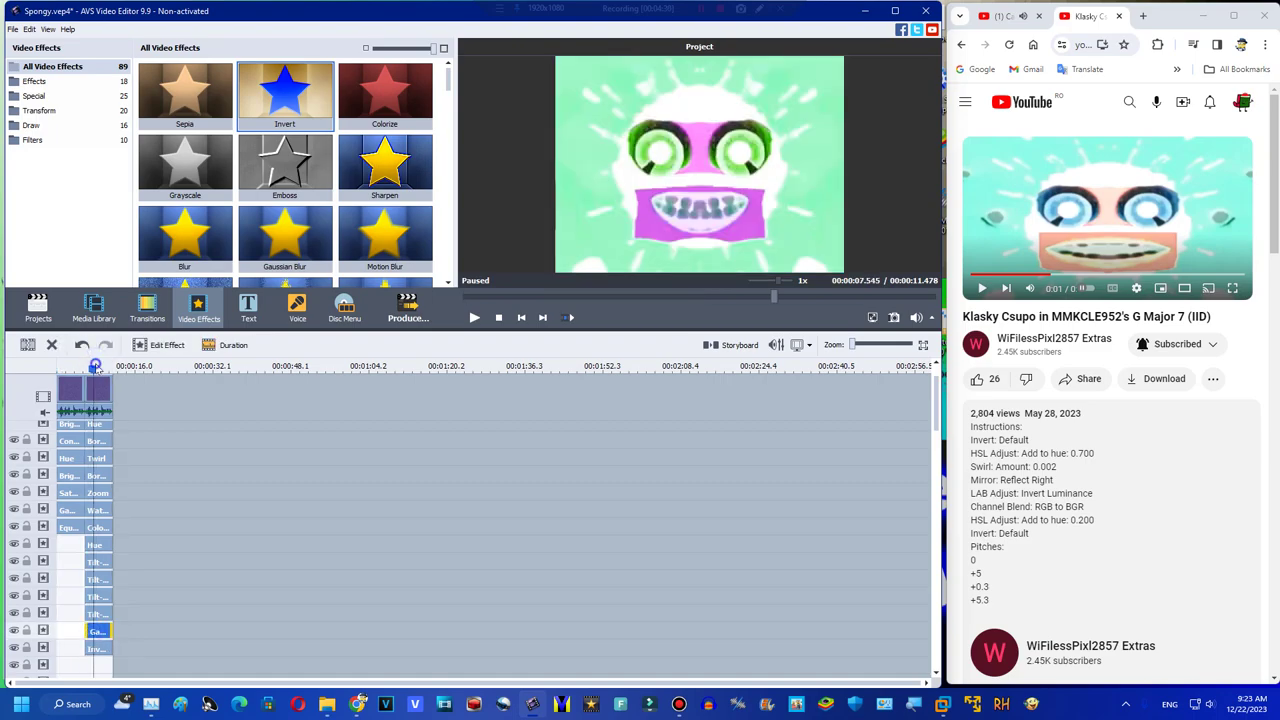
Add a Zoom effect on the empty line below the second clip's Invert and trim it to the clip's end
{"action": "left_click_drag", "start_coordinate": [447, 76], "coordinate": [390, 228]}
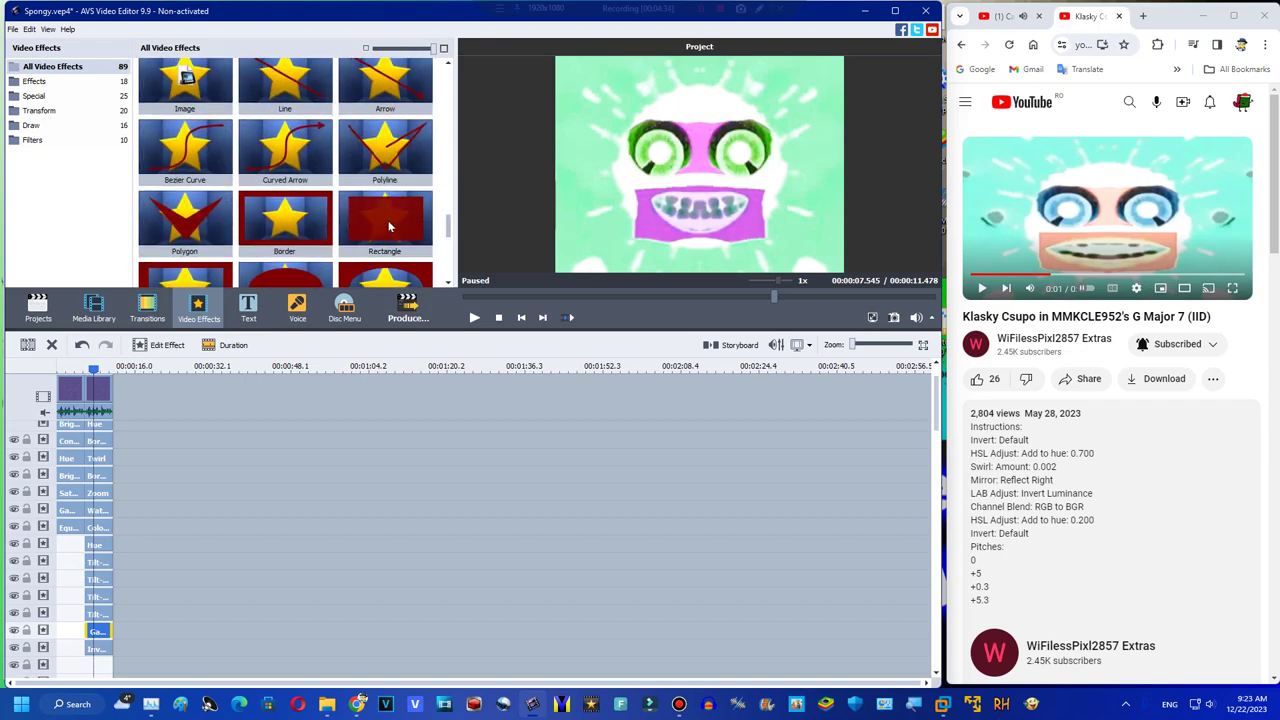
{"action": "scroll", "coordinate": [390, 228], "scroll_direction": "up", "scroll_amount": 8}
{"action": "scroll", "coordinate": [390, 228], "scroll_direction": "down", "scroll_amount": 5}
{"action": "scroll", "coordinate": [390, 228], "scroll_direction": "up", "scroll_amount": 2}
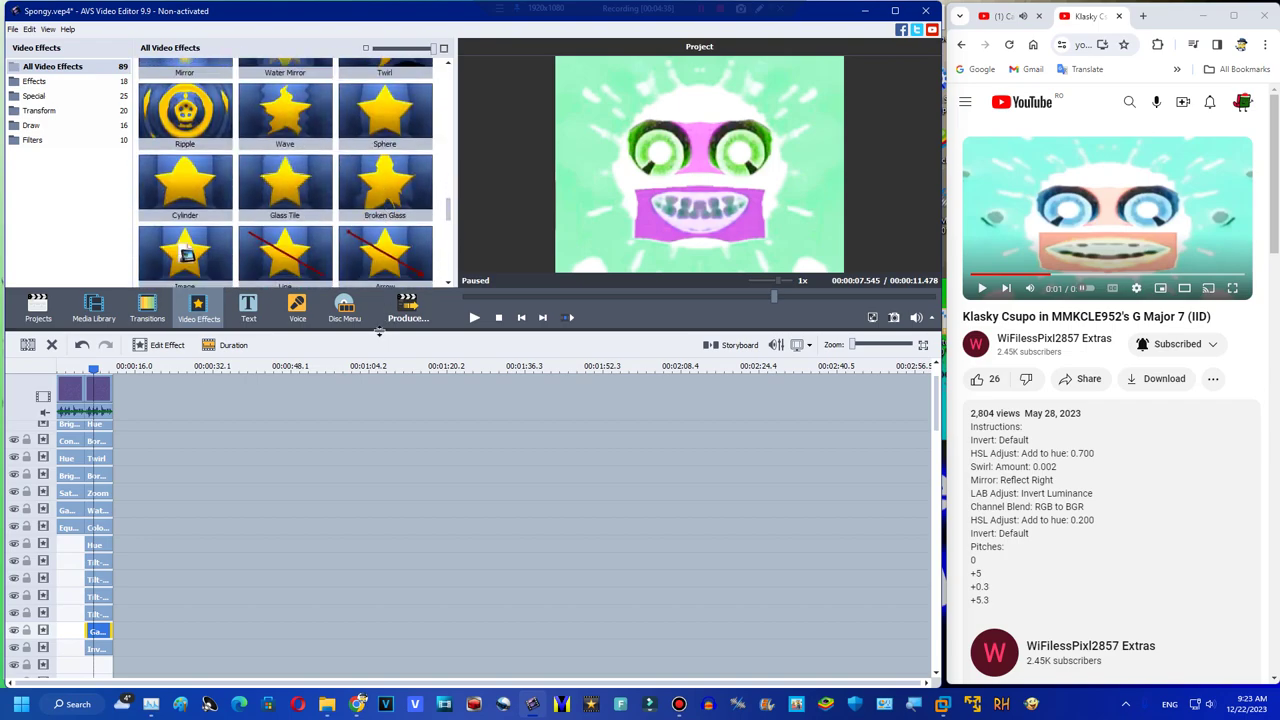
{"action": "left_click_drag", "start_coordinate": [380, 333], "coordinate": [380, 462]}
{"action": "left_click_drag", "start_coordinate": [938, 518], "coordinate": [920, 617]}
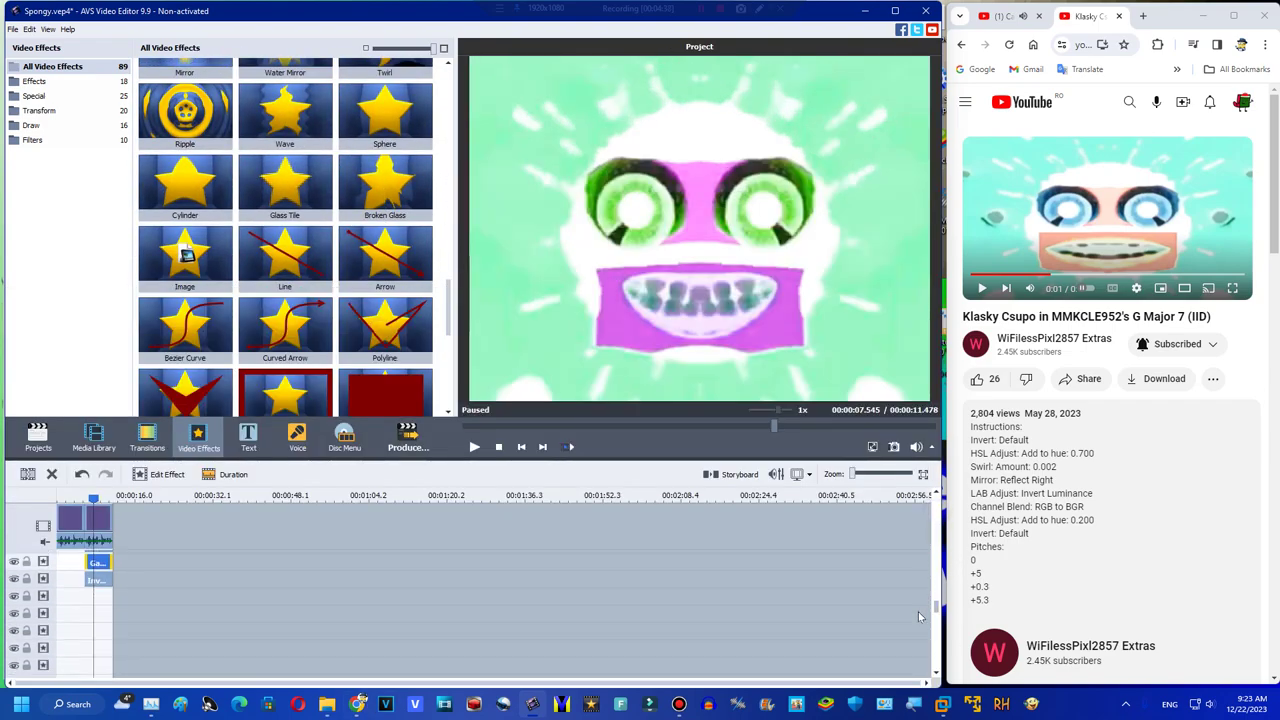
{"action": "left_click_drag", "start_coordinate": [447, 295], "coordinate": [447, 227]}
{"action": "left_click_drag", "start_coordinate": [385, 200], "coordinate": [90, 597]}
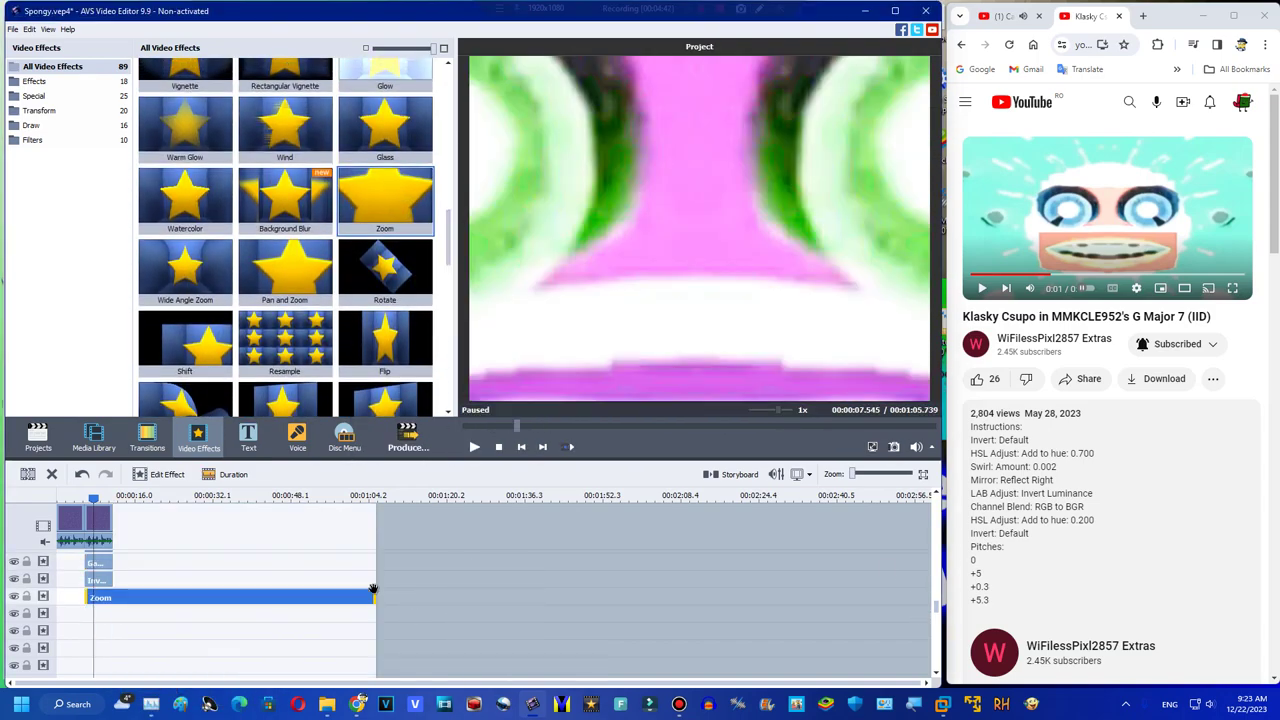
{"action": "left_click_drag", "start_coordinate": [373, 593], "coordinate": [112, 597]}
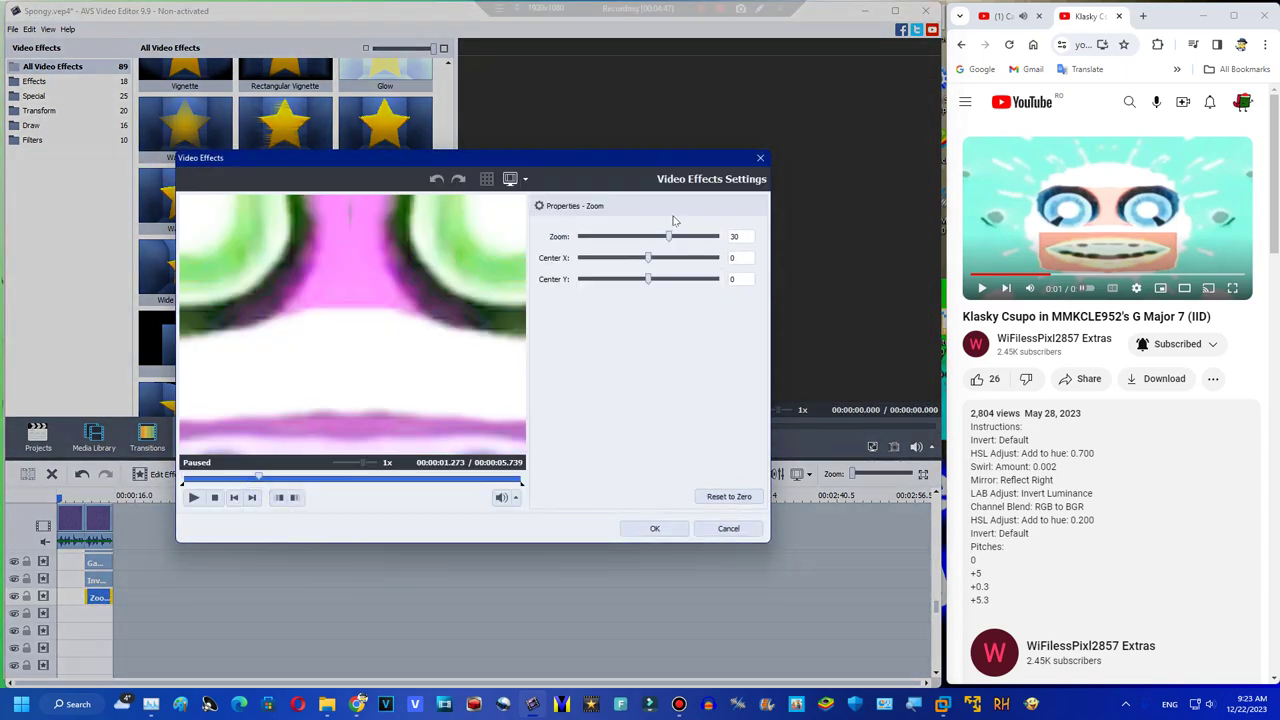
Set the new Zoom effect's zoom to -2 and add a Resample effect on the line below it, matching its length
{"action": "left_click_drag", "start_coordinate": [670, 236], "coordinate": [646, 237]}
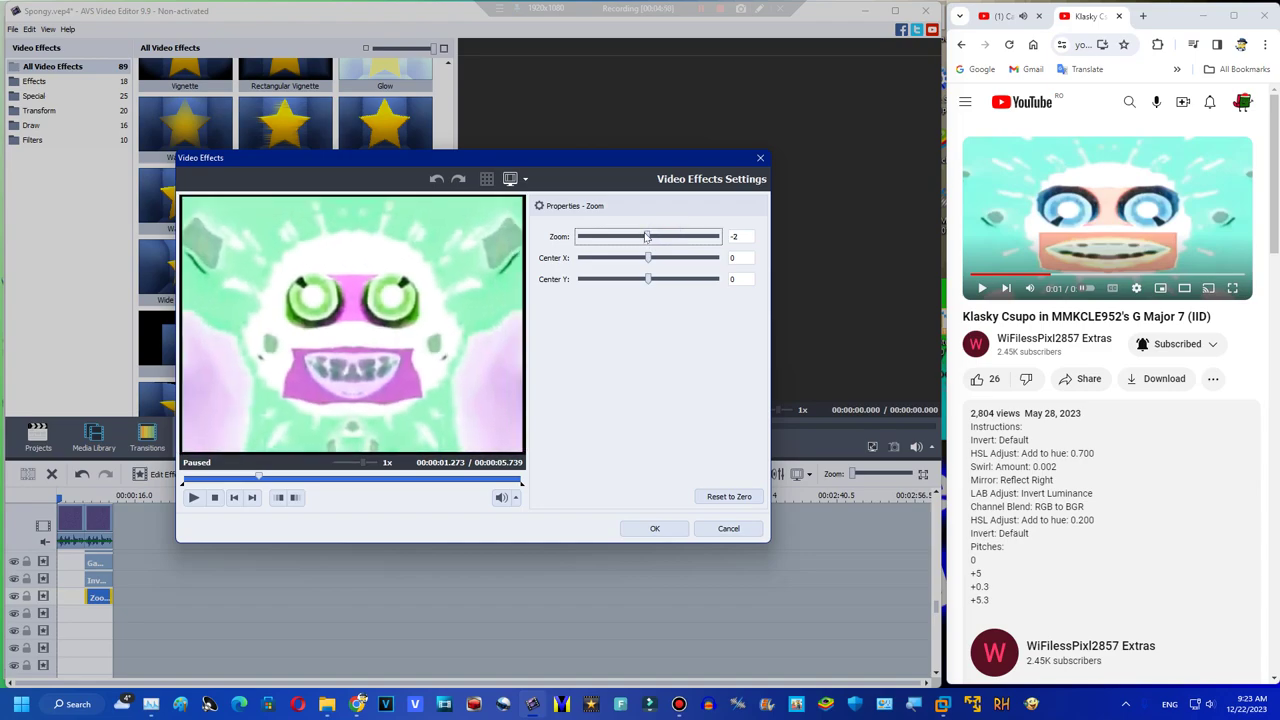
{"action": "left_click", "coordinate": [668, 526]}
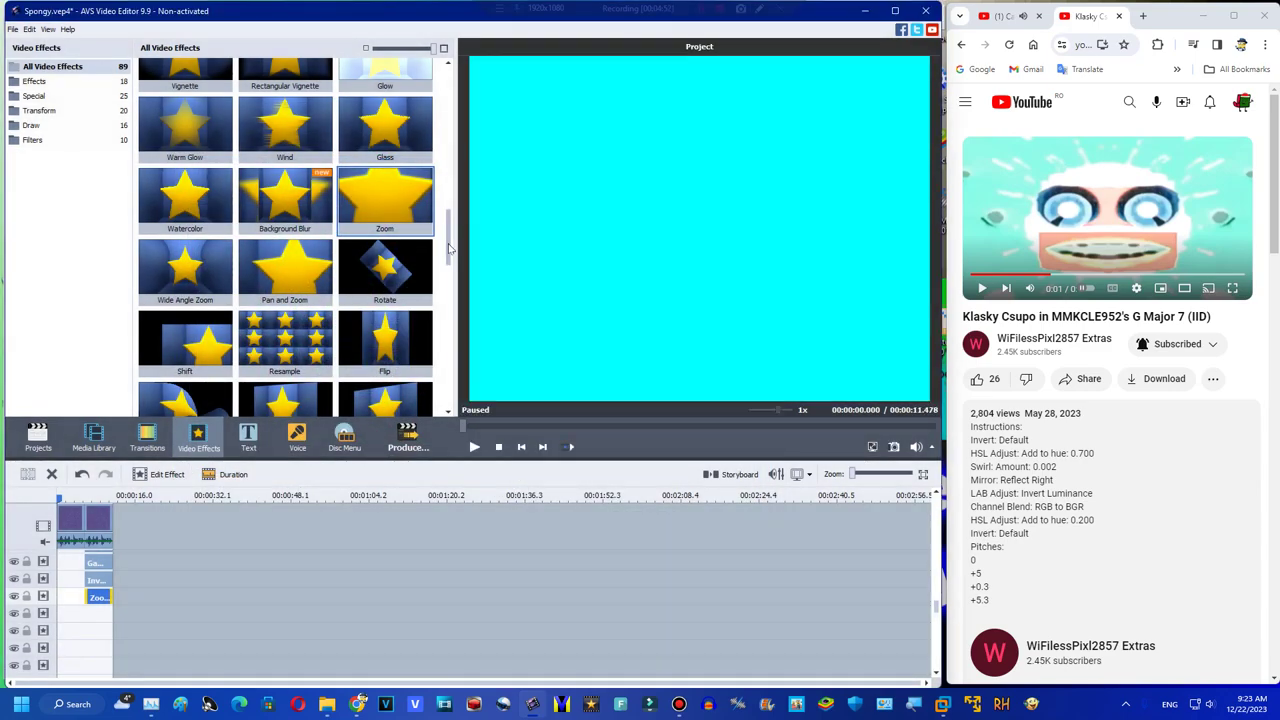
{"action": "left_click_drag", "start_coordinate": [285, 245], "coordinate": [112, 598]}
{"action": "left_click", "coordinate": [125, 597]}
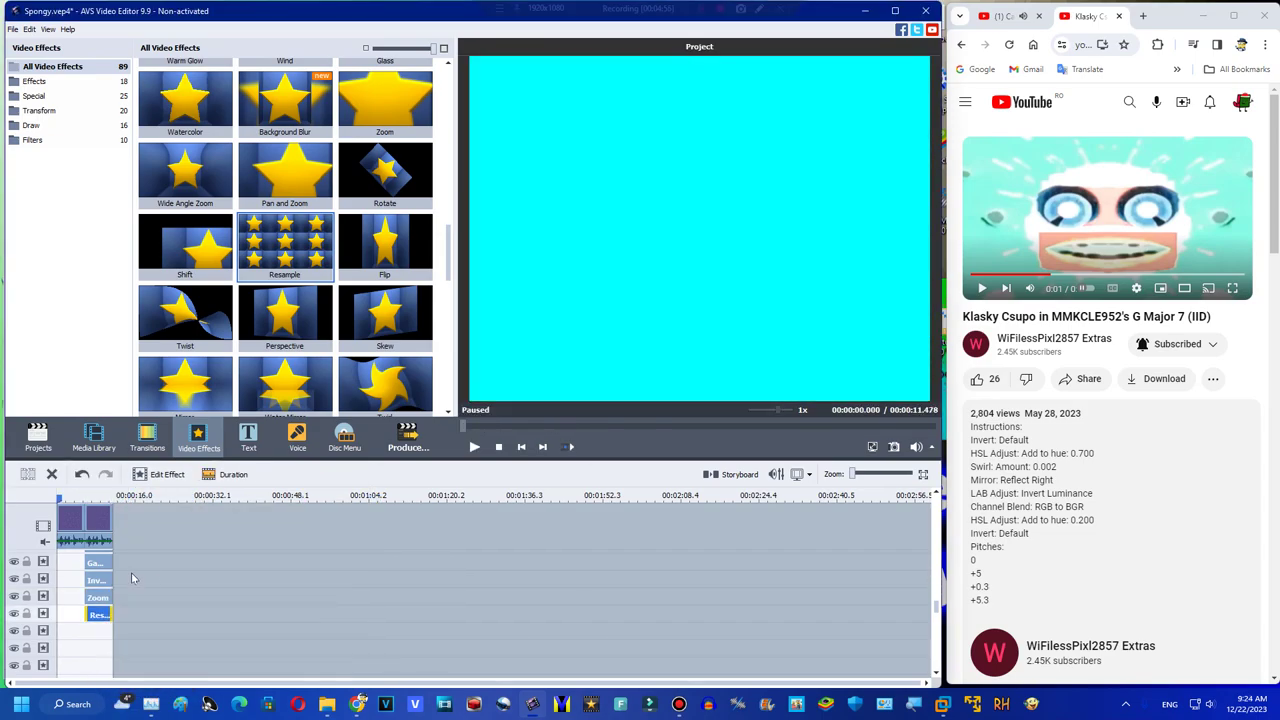
Add a Sepia effect on the line below Resample and trim it to the second clip's end
{"action": "left_click_drag", "start_coordinate": [448, 247], "coordinate": [447, 91]}
{"action": "left_click_drag", "start_coordinate": [185, 95], "coordinate": [88, 634]}
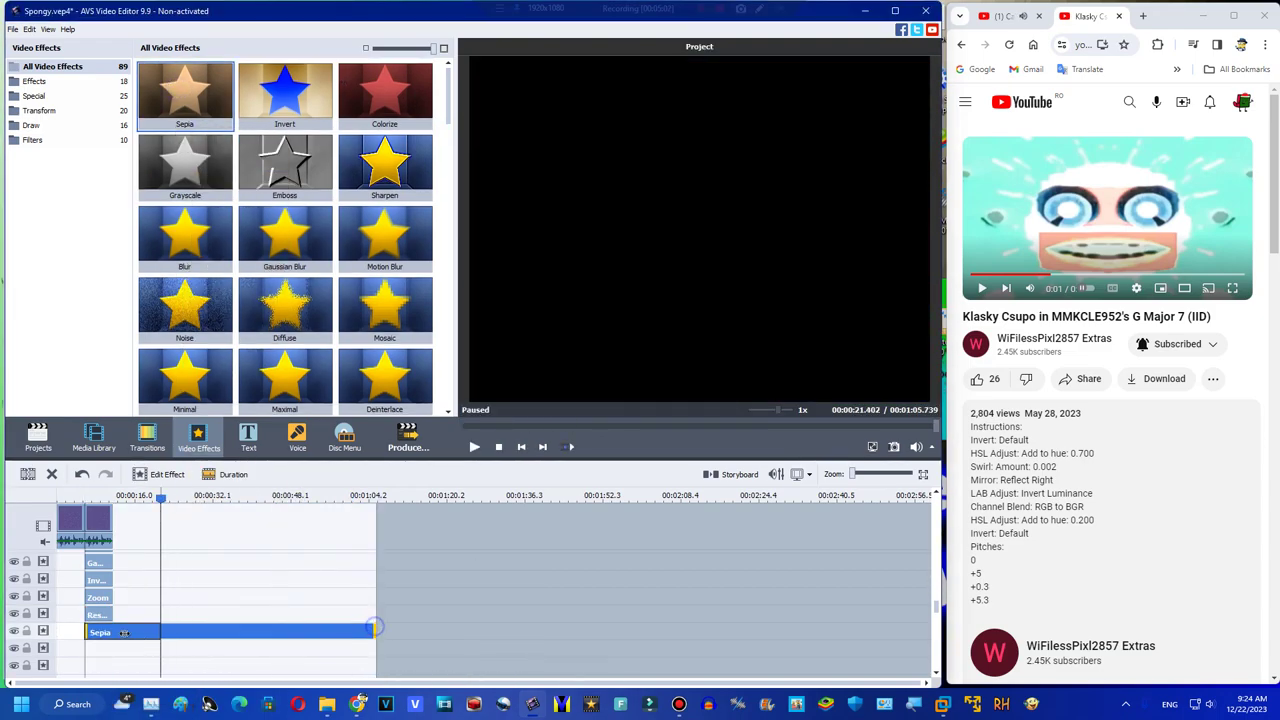
{"action": "left_click", "coordinate": [91, 500]}
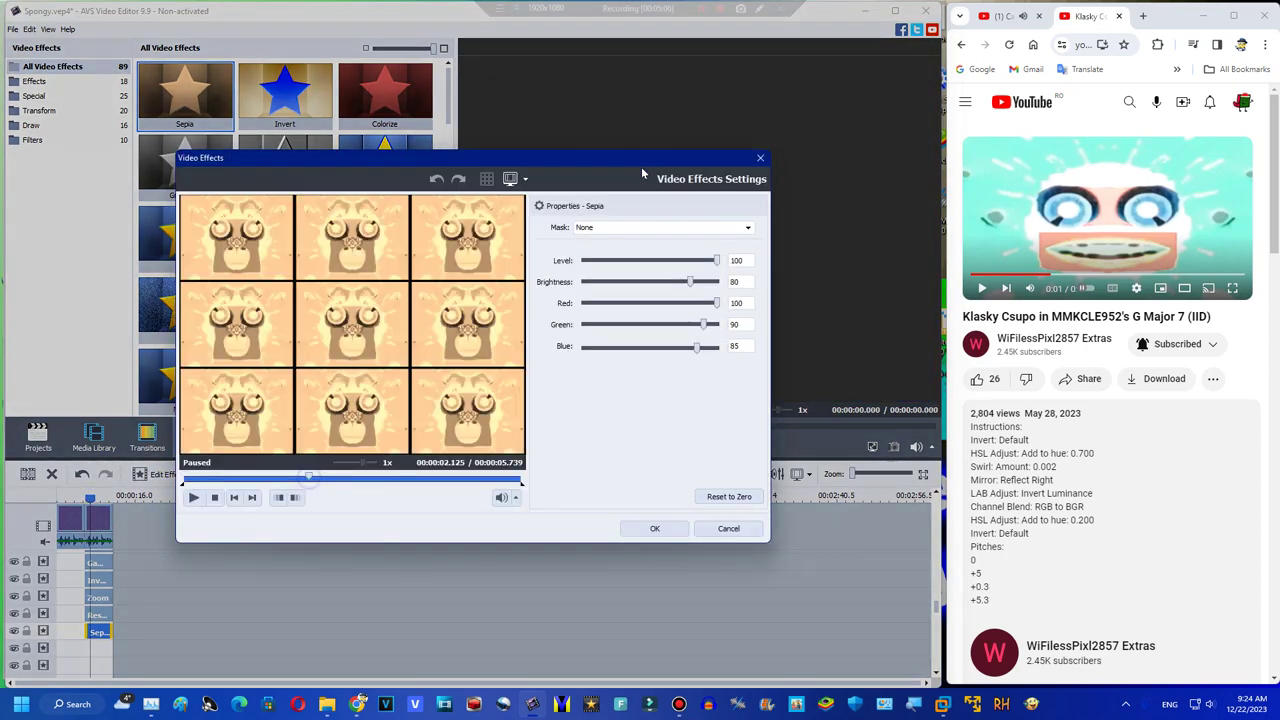
Apply a Rectangle mask to the Sepia effect and fit it over the left column of the 3×3 picture grid
{"action": "left_click", "coordinate": [487, 179]}
{"action": "left_click", "coordinate": [660, 227]}
{"action": "left_click", "coordinate": [600, 257]}
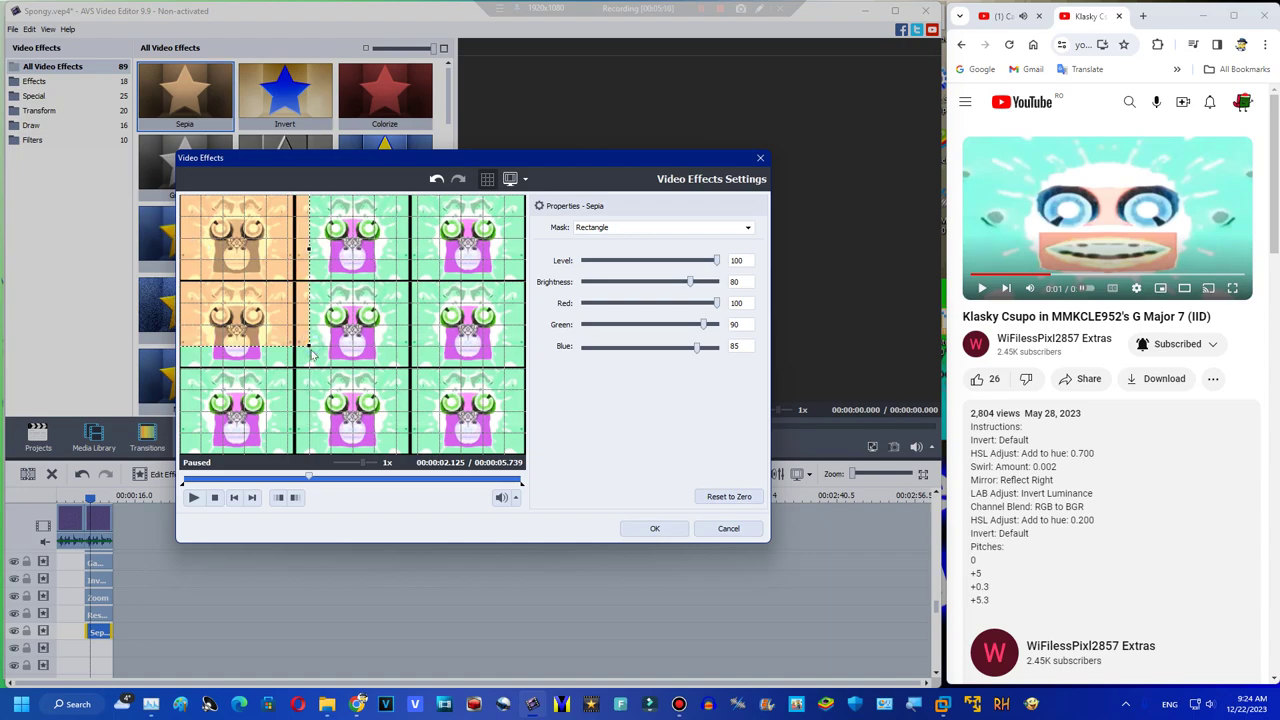
{"action": "left_click", "coordinate": [487, 179]}
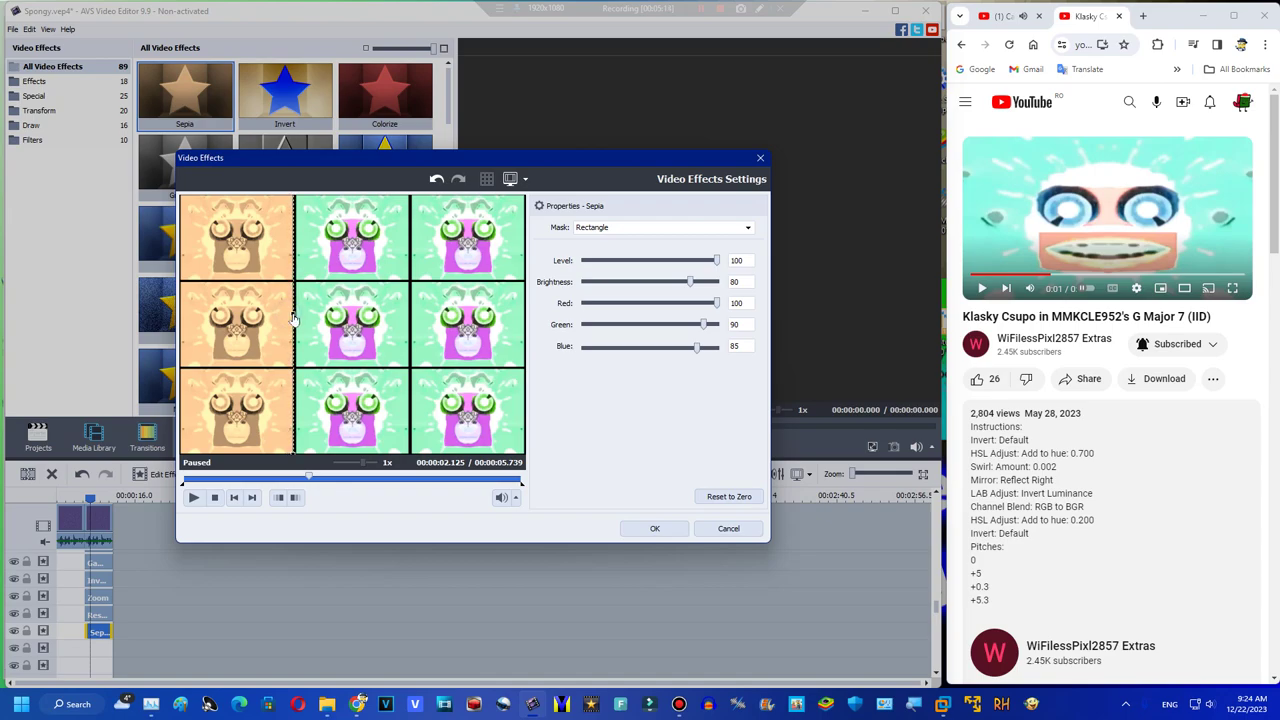
Turn the masked Sepia pure red by setting Level to 0, Brightness to 100, Green to 0 and Blue to 0
{"action": "left_click", "coordinate": [674, 280]}
{"action": "left_click", "coordinate": [674, 279]}
{"action": "left_click", "coordinate": [674, 259]}
{"action": "left_click_drag", "start_coordinate": [697, 346], "coordinate": [583, 346]}
{"action": "left_click_drag", "start_coordinate": [706, 324], "coordinate": [583, 324]}
{"action": "left_click", "coordinate": [640, 532]}
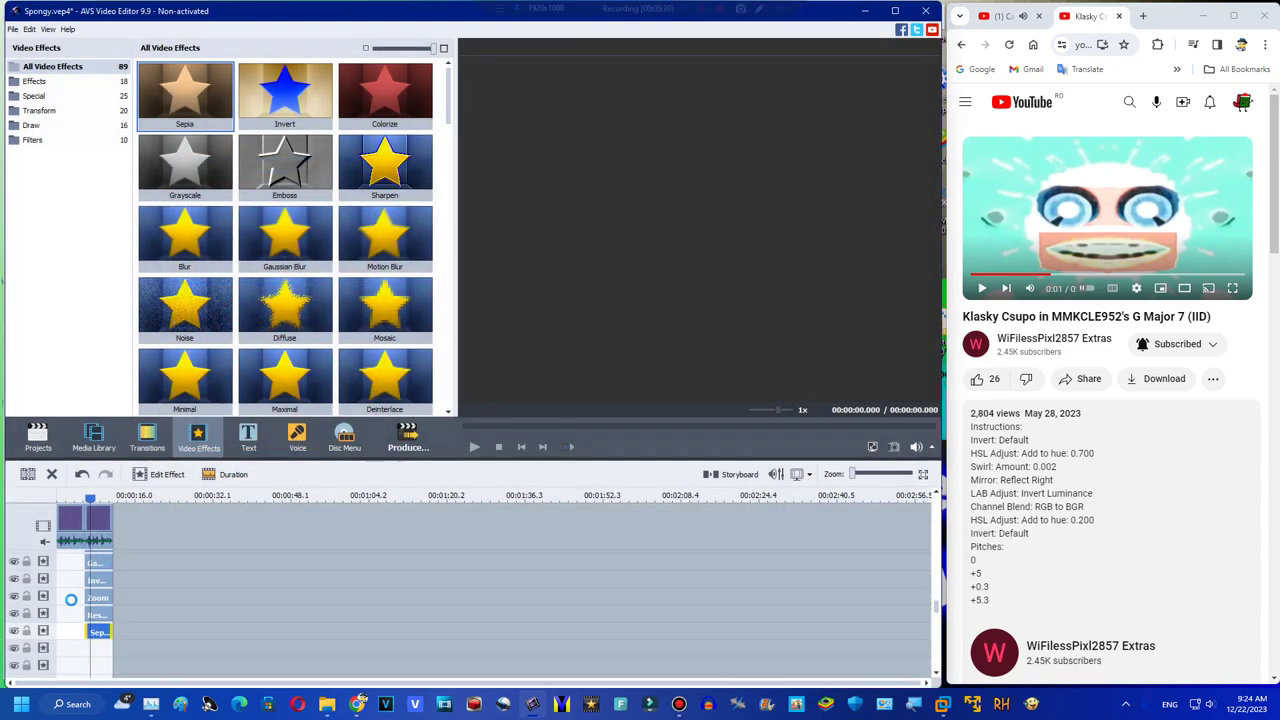
Duplicate the red Sepia effect, place the copy on the line below it and open the copy's settings
{"action": "right_click", "coordinate": [97, 631]}
{"action": "left_click", "coordinate": [128, 600]}
{"action": "left_click_drag", "start_coordinate": [132, 634], "coordinate": [102, 650]}
{"action": "double_click", "coordinate": [102, 650]}
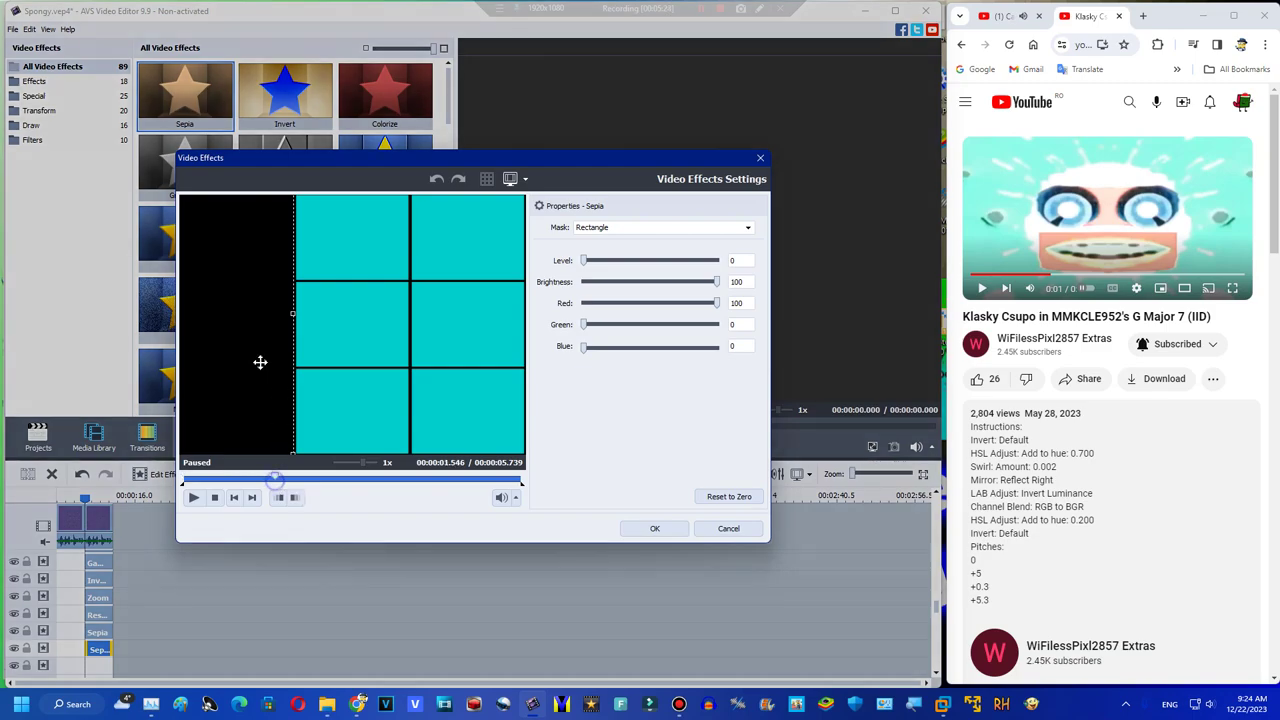
Fit the second Sepia's mask over the middle column of the grid and set its Red to 0 and Green to 100
{"action": "left_click_drag", "start_coordinate": [357, 328], "coordinate": [329, 316]}
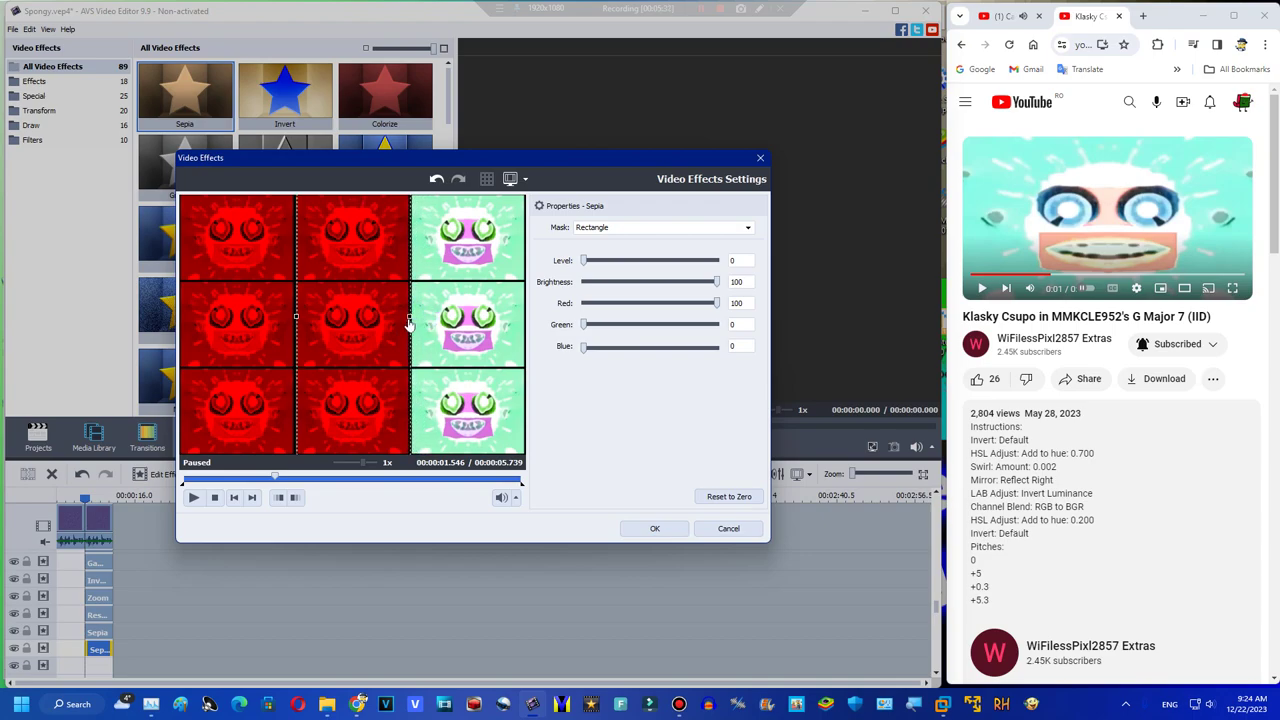
{"action": "left_click_drag", "start_coordinate": [632, 325], "coordinate": [213, 474]}
{"action": "left_click", "coordinate": [655, 528]}
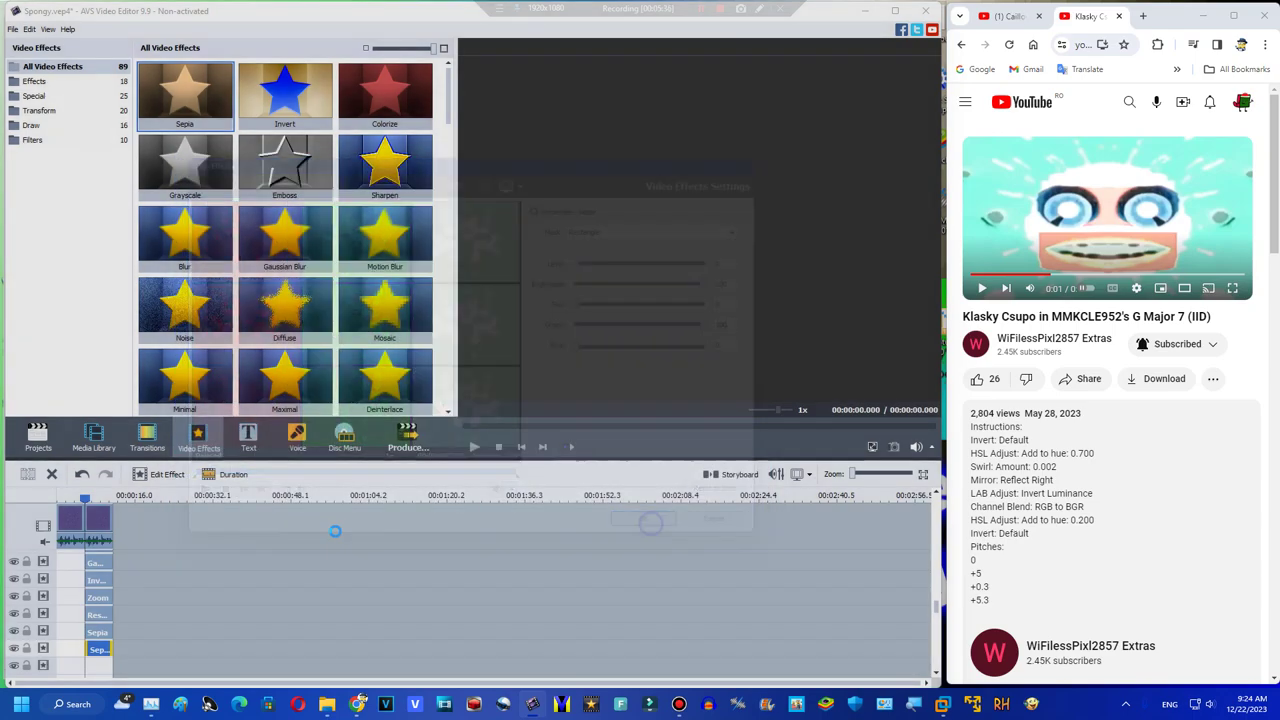
Duplicate the green Sepia effect, place the copy on the line below it and open the copy's settings
{"action": "right_click", "coordinate": [100, 650]}
{"action": "left_click", "coordinate": [138, 630]}
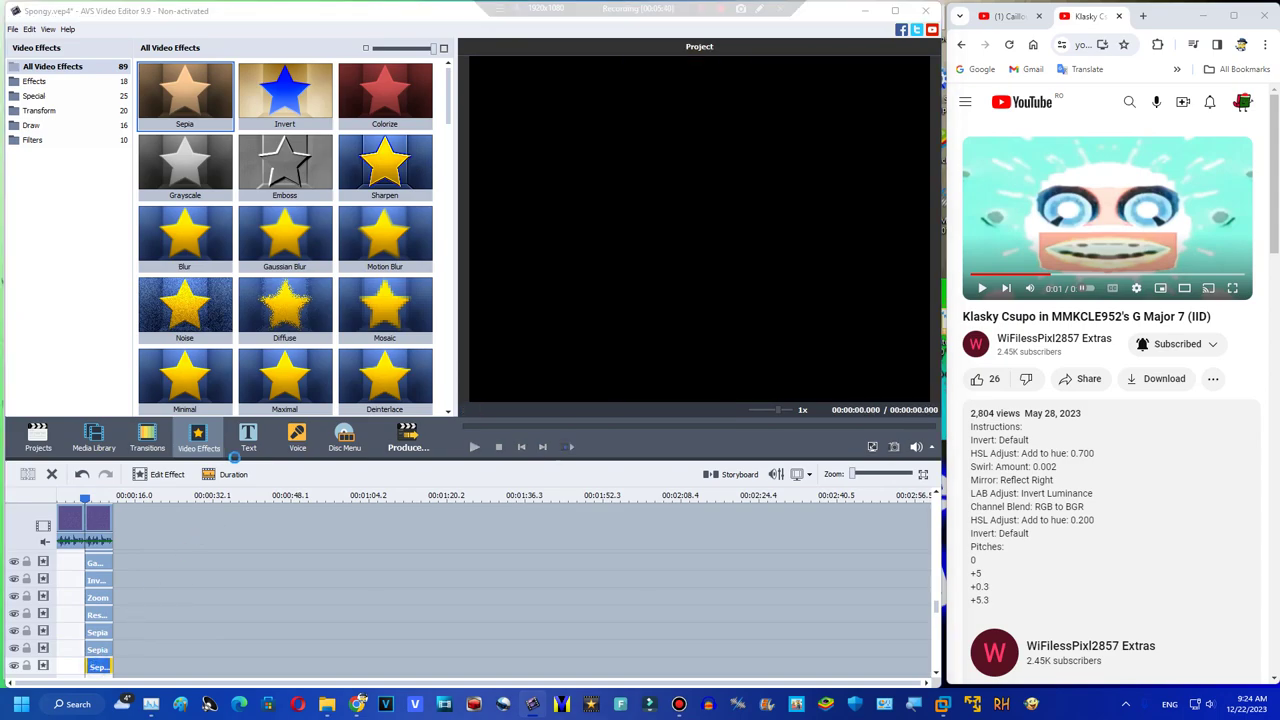
{"action": "left_click", "coordinate": [162, 474]}
Fit the third Sepia's mask over the right column of the grid and set its Green to 0 and Blue to 100
{"action": "left_click_drag", "start_coordinate": [465, 336], "coordinate": [478, 333]}
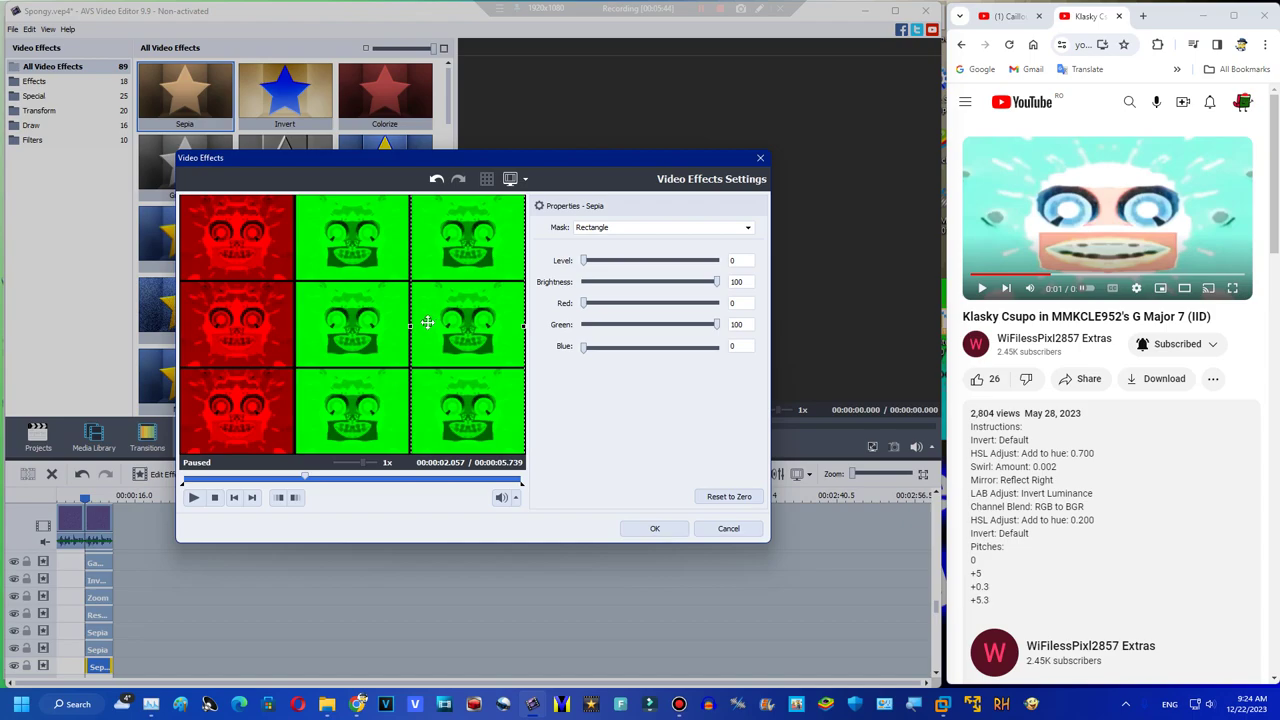
{"action": "left_click_drag", "start_coordinate": [586, 349], "coordinate": [375, 371]}
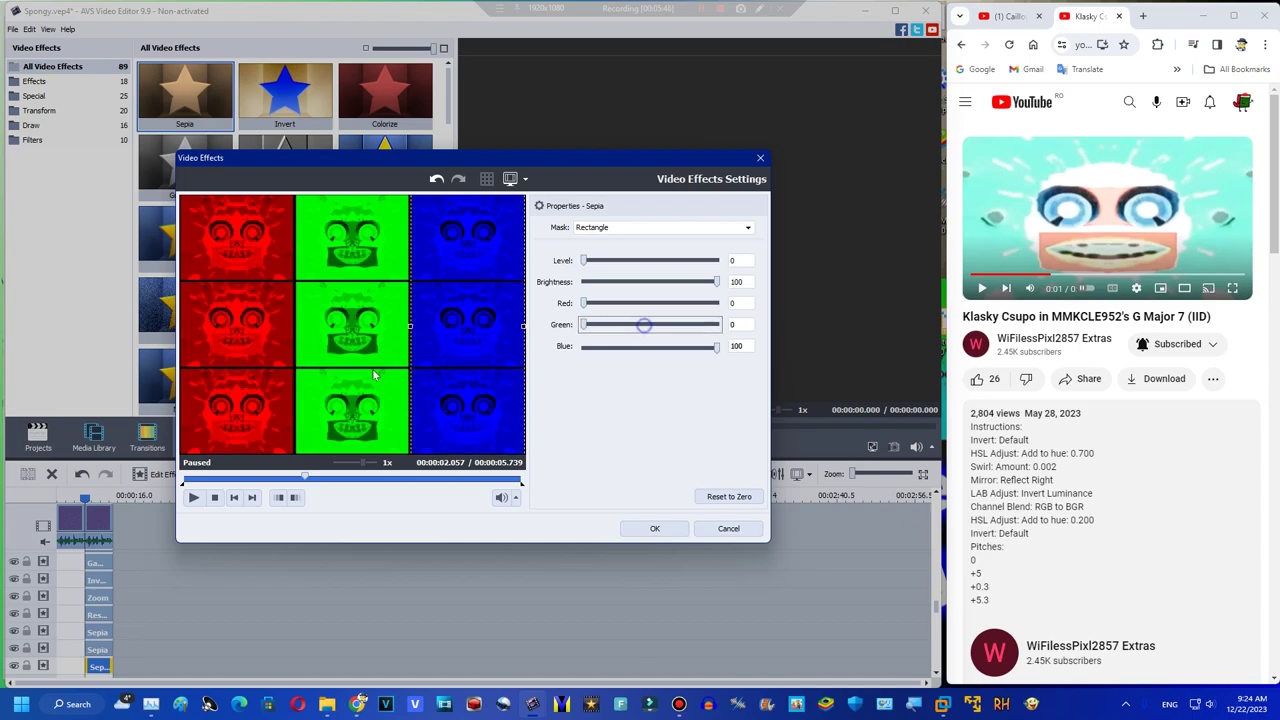
{"action": "left_click", "coordinate": [662, 527]}
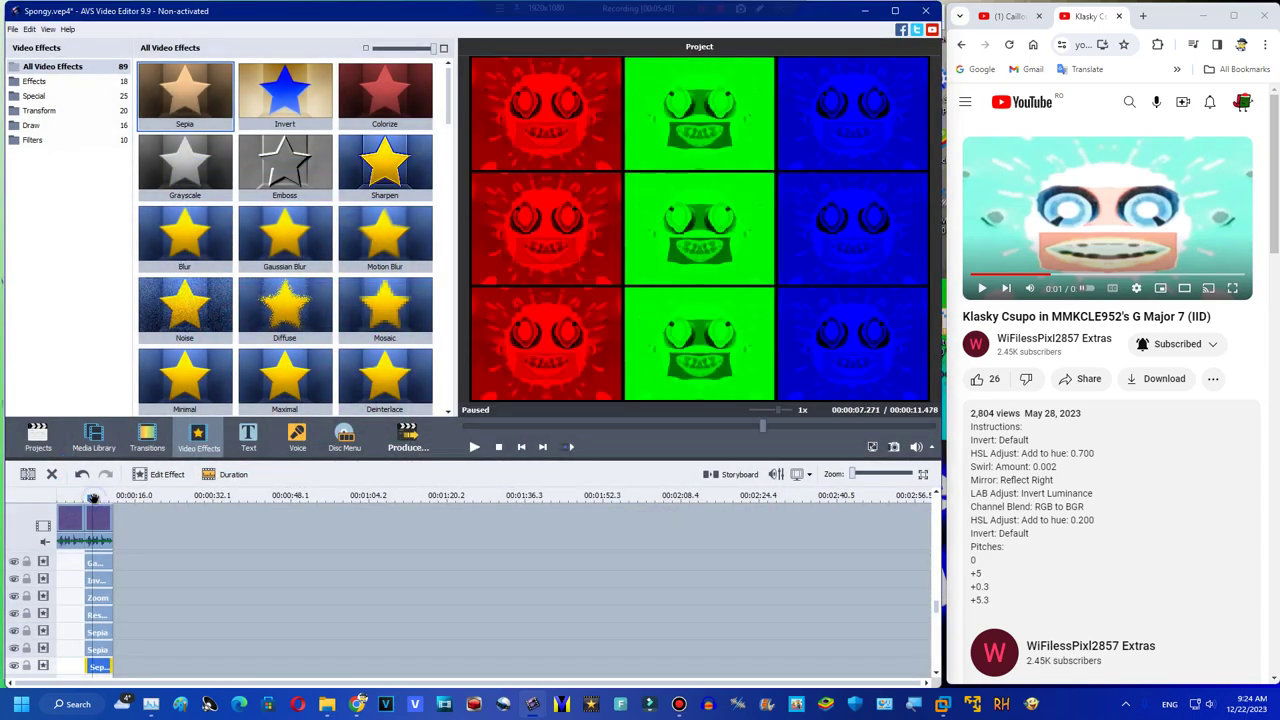
Insert empty effects lines below the third Sepia effect
{"action": "scroll", "coordinate": [213, 530], "scroll_direction": "down", "scroll_amount": 1}
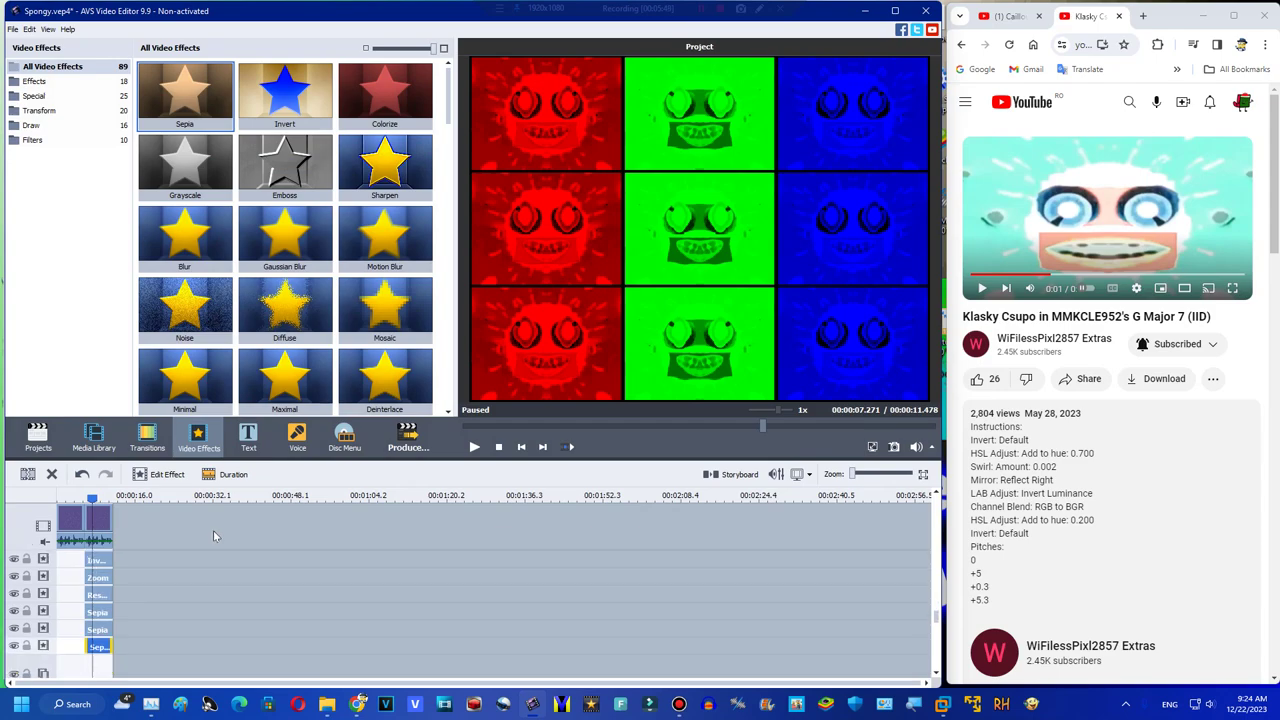
{"action": "right_click", "coordinate": [145, 626]}
{"action": "right_click", "coordinate": [104, 579]}
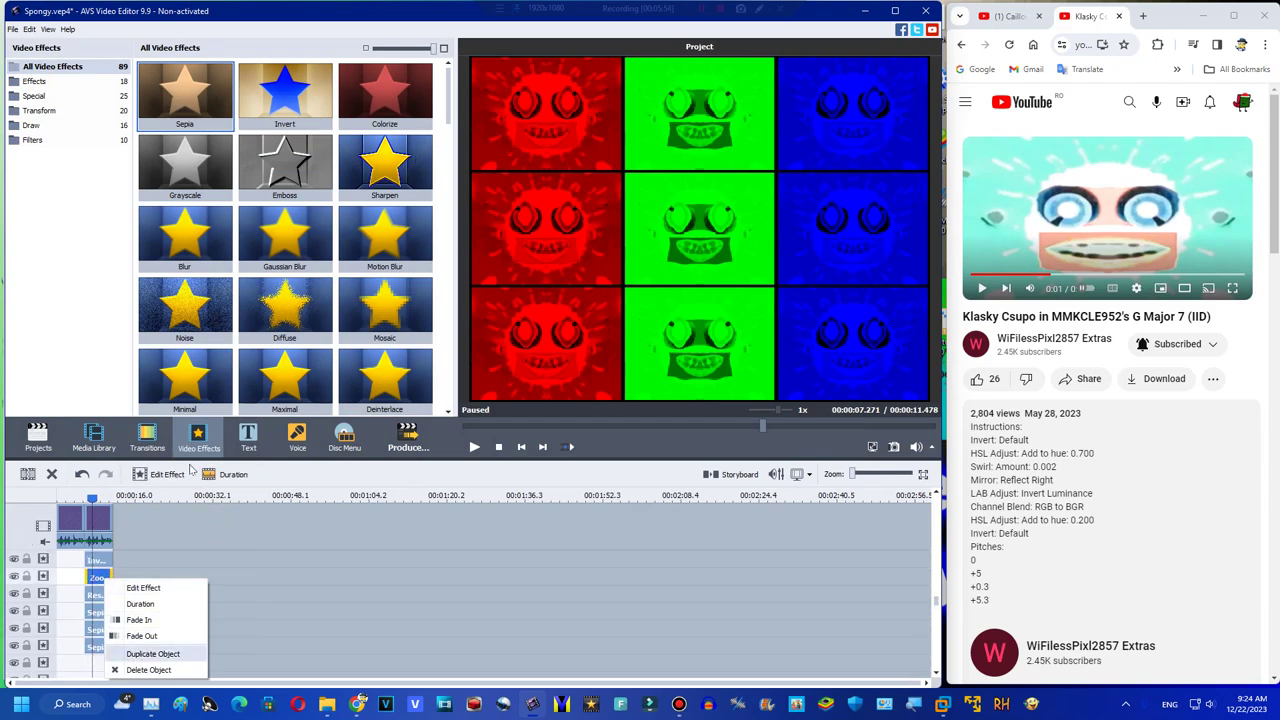
{"action": "left_click", "coordinate": [167, 575]}
Duplicate the first clip's Hue effect and place the copy under the second clip, on the line below the third Sepia
{"action": "scroll", "coordinate": [98, 577], "scroll_direction": "up", "scroll_amount": 15}
{"action": "scroll", "coordinate": [97, 577], "scroll_direction": "up", "scroll_amount": 4}
{"action": "right_click", "coordinate": [66, 597]}
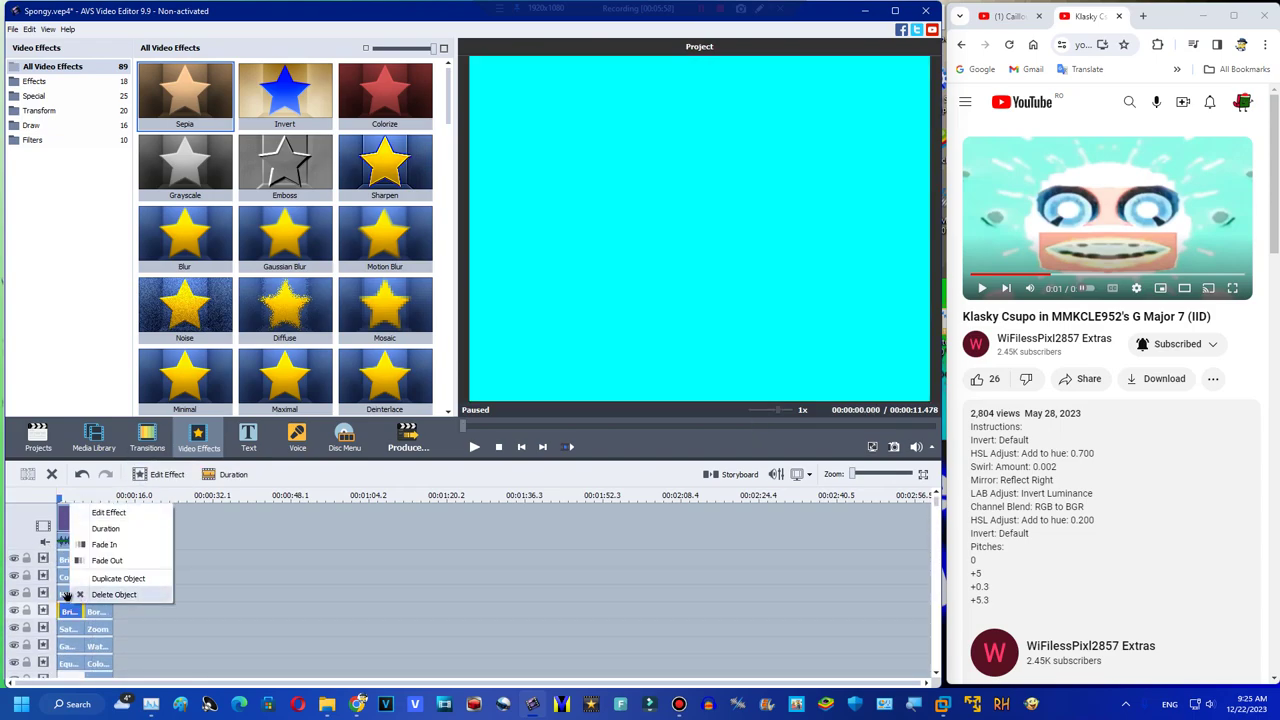
{"action": "left_click", "coordinate": [118, 578]}
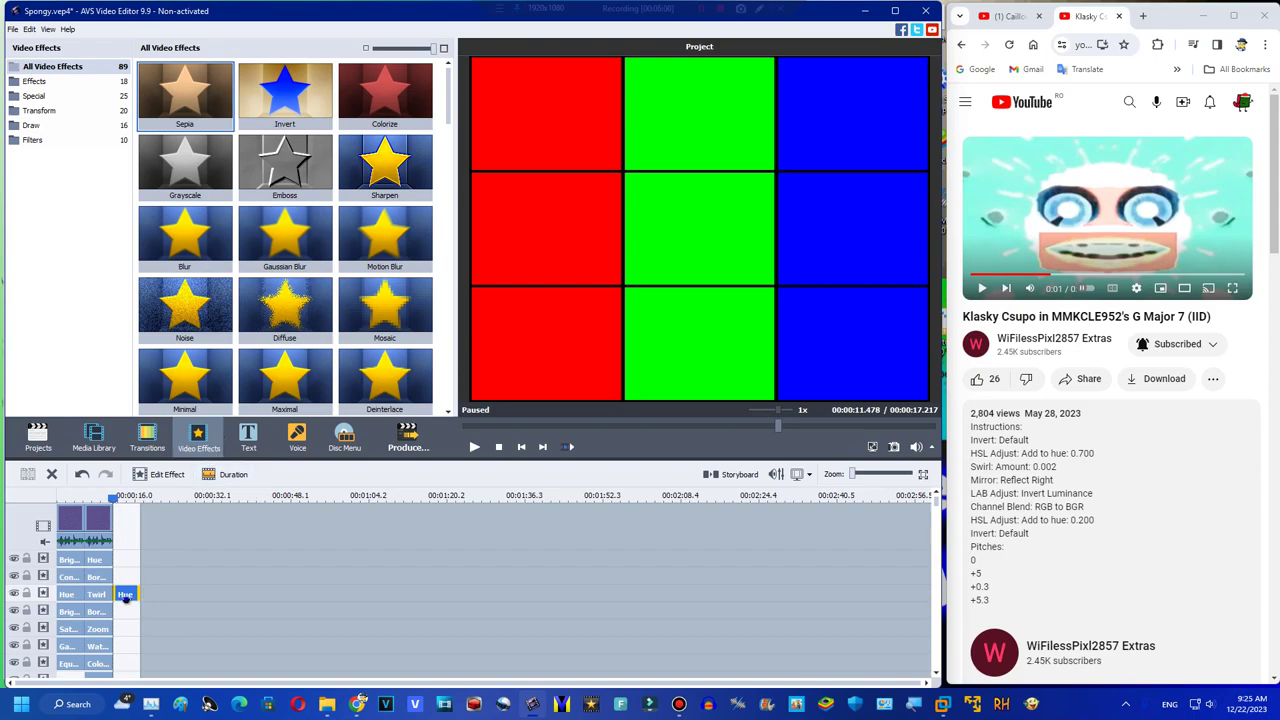
{"action": "scroll", "coordinate": [125, 596], "scroll_direction": "down", "scroll_amount": 5}
{"action": "scroll", "coordinate": [130, 580], "scroll_direction": "down", "scroll_amount": 2}
{"action": "scroll", "coordinate": [128, 647], "scroll_direction": "down", "scroll_amount": 6}
{"action": "scroll", "coordinate": [106, 623], "scroll_direction": "down", "scroll_amount": 1}
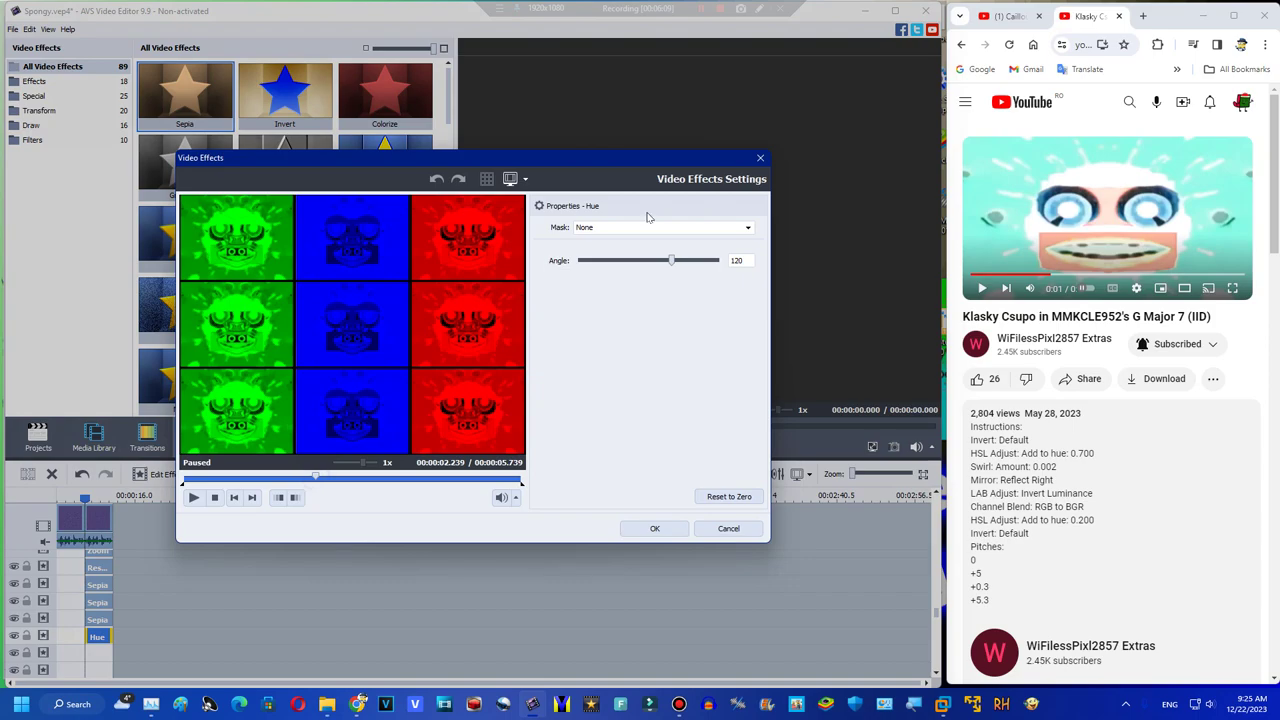
Mask the copied Hue with a Rectangle over the left column of the grid and set its Angle to -120
{"action": "left_click", "coordinate": [605, 227]}
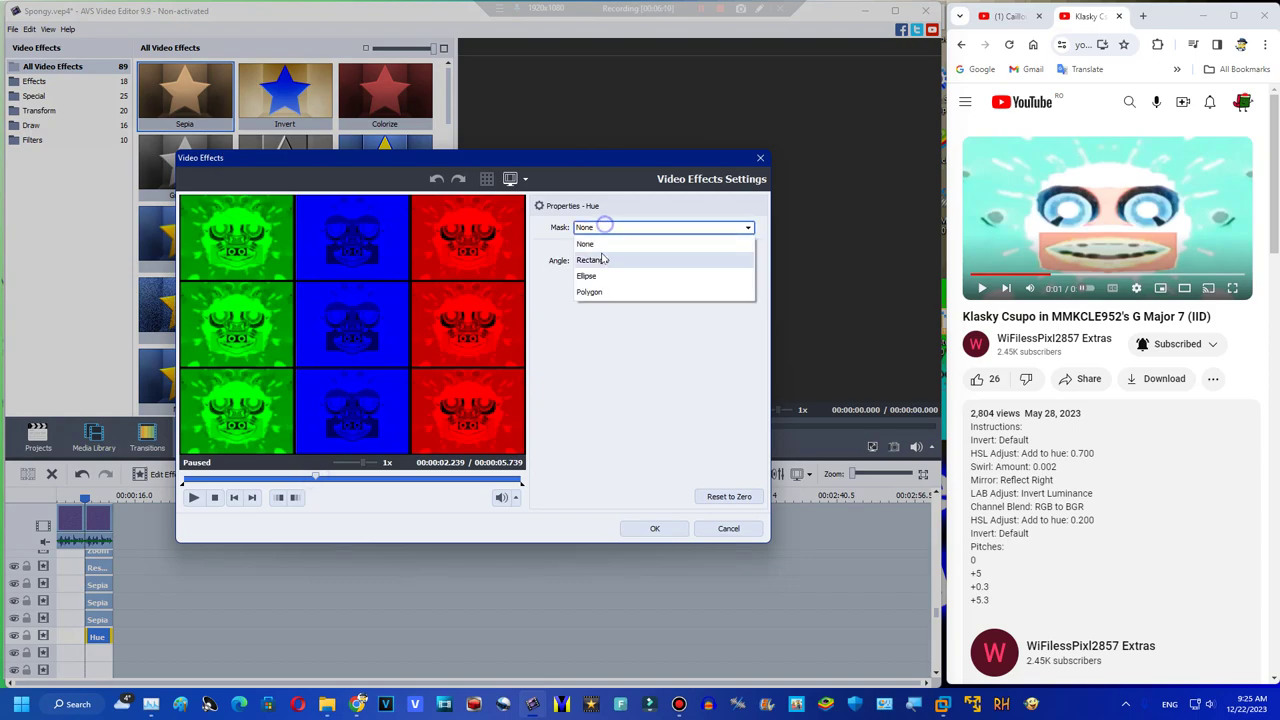
{"action": "left_click", "coordinate": [594, 259]}
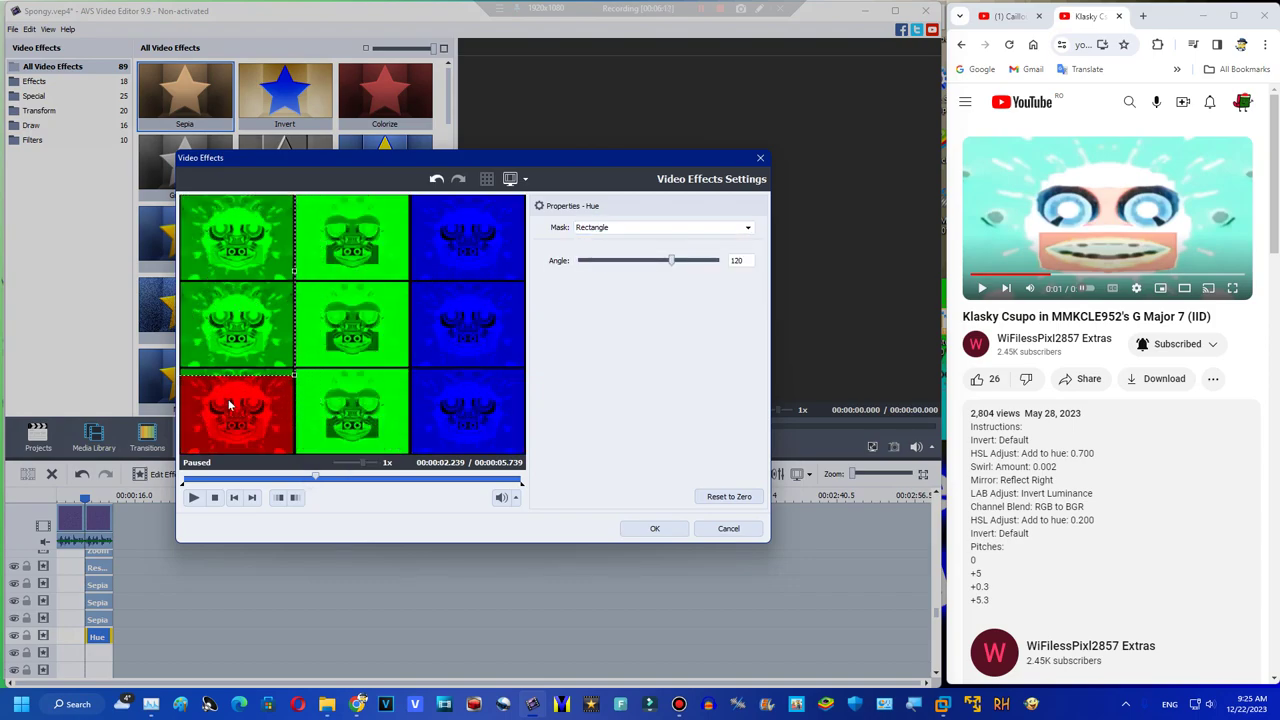
{"action": "left_click_drag", "start_coordinate": [292, 372], "coordinate": [292, 460]}
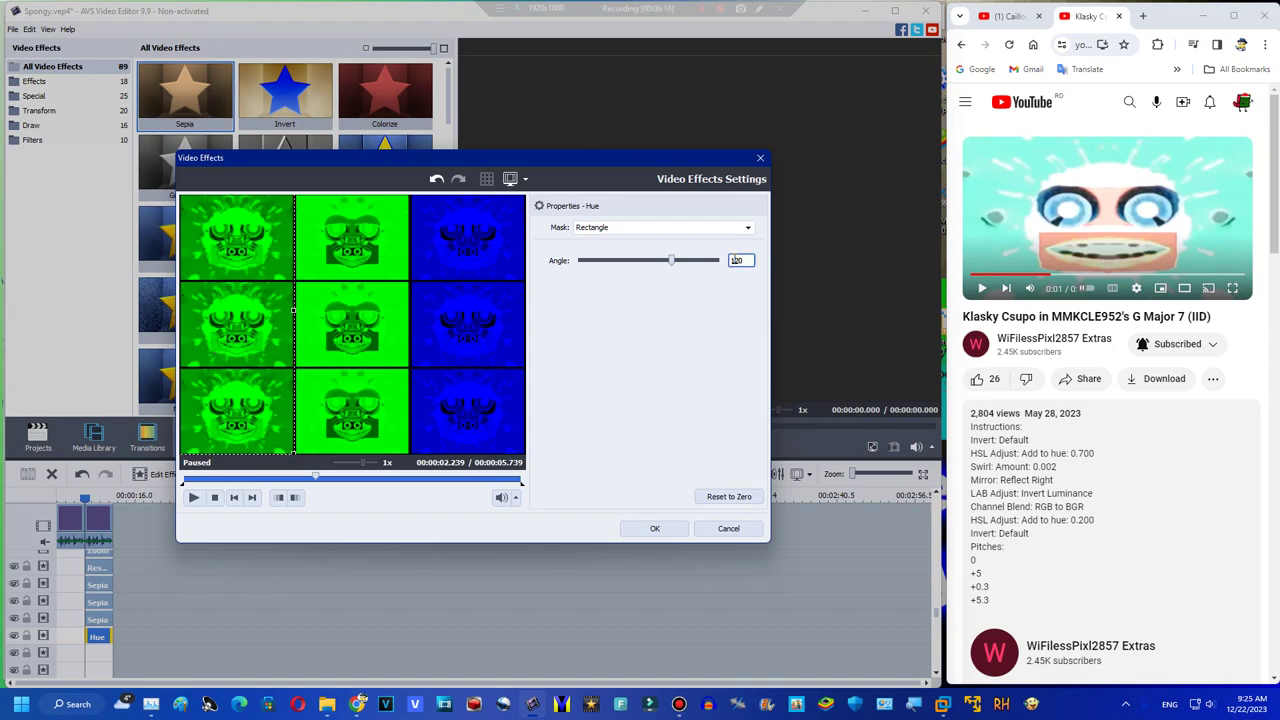
{"action": "left_click_drag", "start_coordinate": [647, 260], "coordinate": [625, 266]}
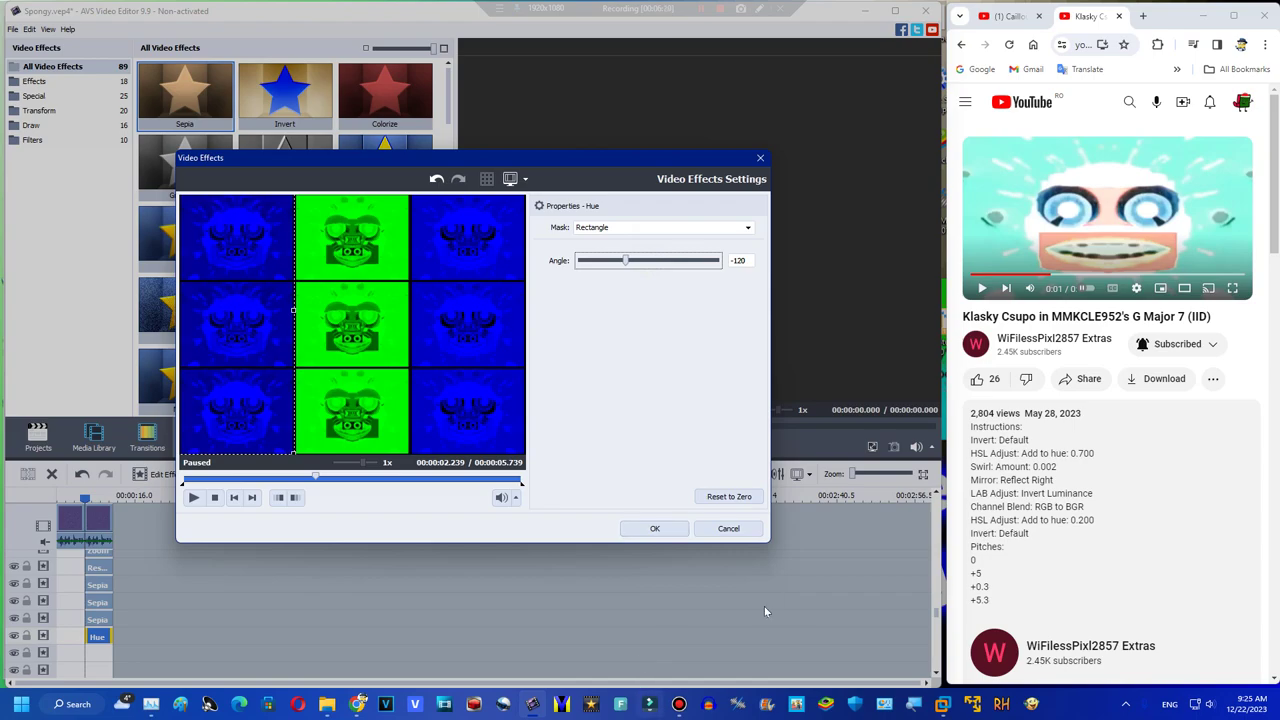
{"action": "left_click", "coordinate": [643, 532]}
Duplicate the masked Hue effect, place the copy on the line below it and open the copy's settings
{"action": "right_click", "coordinate": [98, 636]}
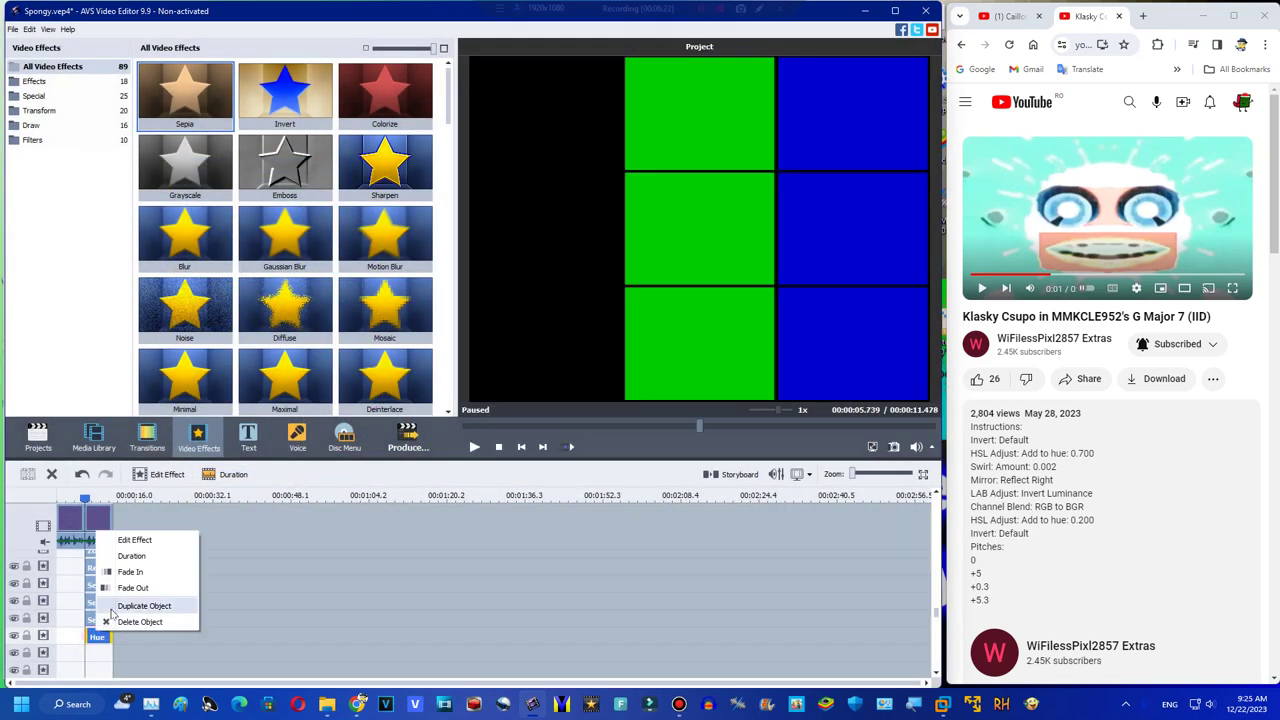
{"action": "left_click", "coordinate": [115, 606]}
{"action": "left_click_drag", "start_coordinate": [121, 638], "coordinate": [98, 652]}
{"action": "left_click", "coordinate": [99, 652]}
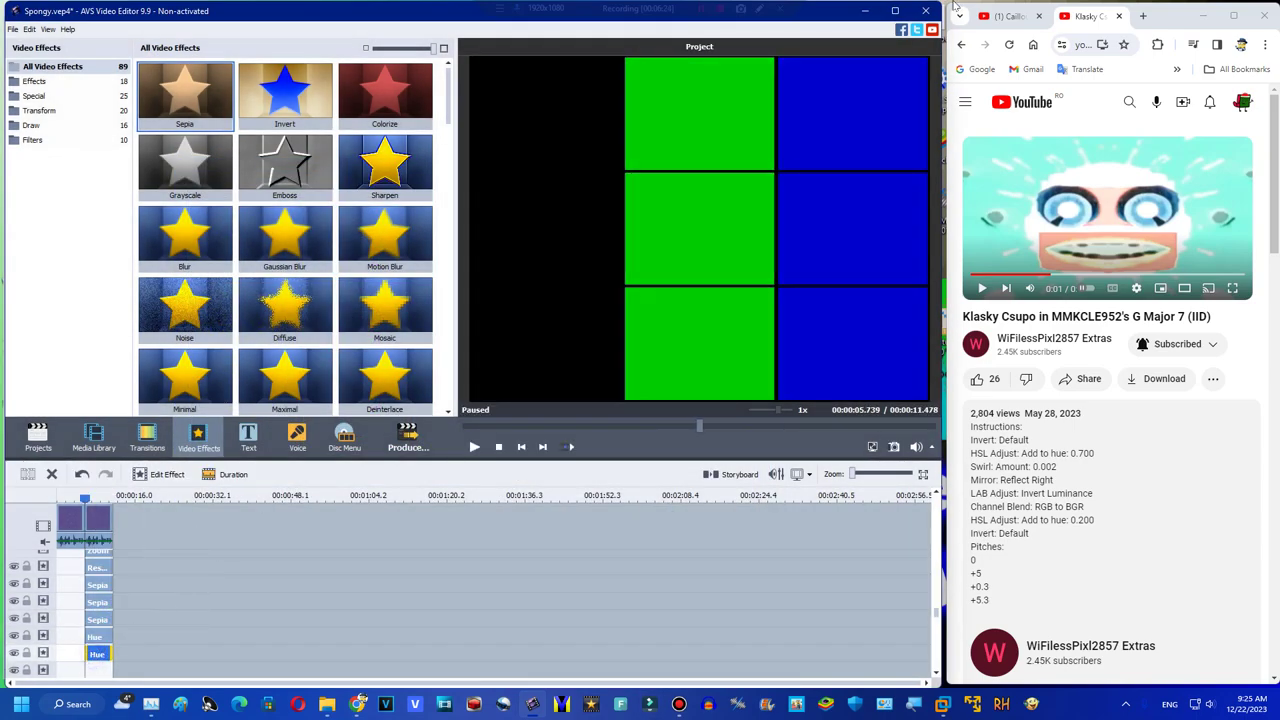
{"action": "double_click", "coordinate": [98, 653]}
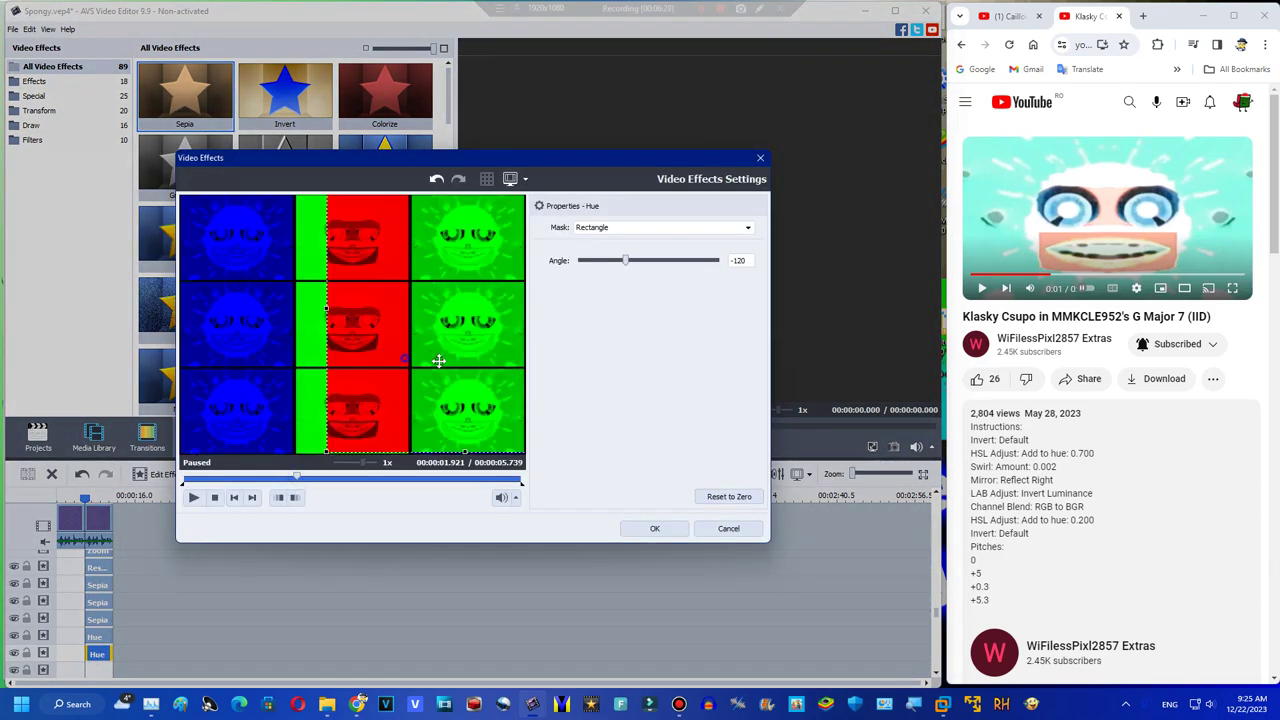
Move the copied Hue's Rectangle mask over the right column of the grid and set its Angle to 120
{"action": "left_click_drag", "start_coordinate": [439, 361], "coordinate": [484, 363]}
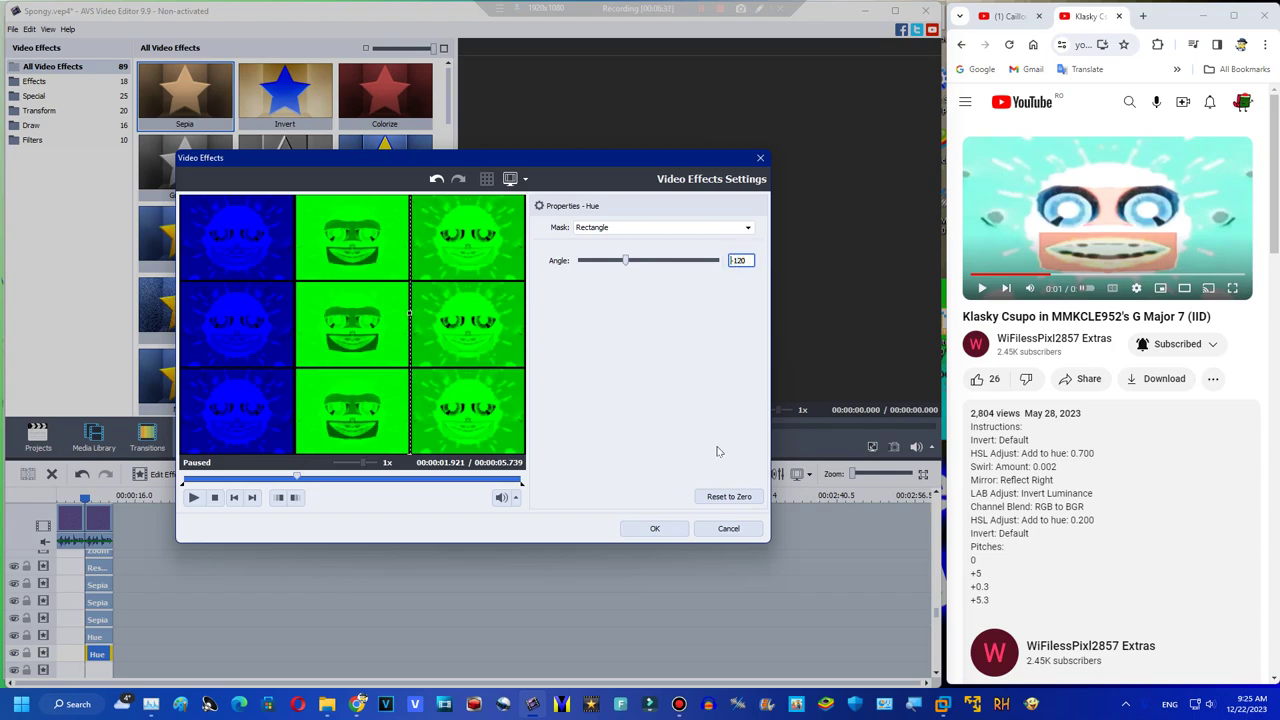
{"action": "left_click", "coordinate": [655, 529]}
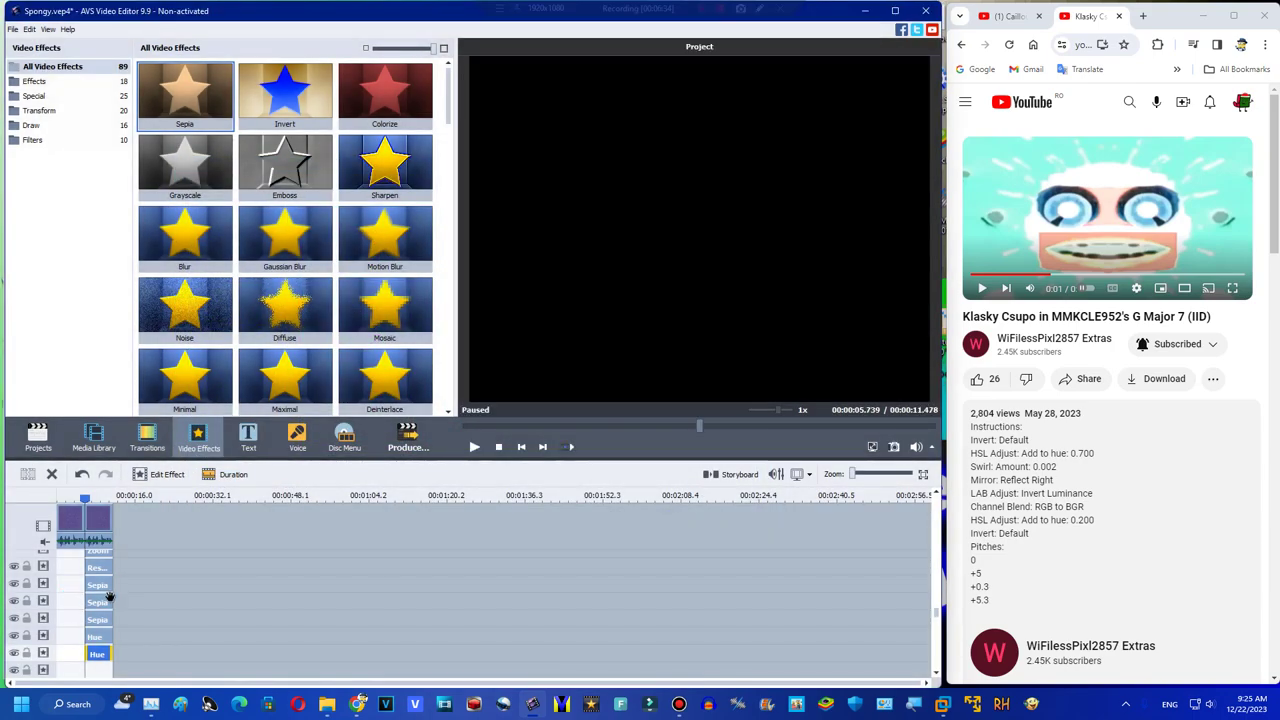
Duplicate the existing Zoom effect, place the copy on the line below the last Hue and set its Zoom to -70
{"action": "right_click", "coordinate": [103, 568]}
{"action": "left_click", "coordinate": [140, 640]}
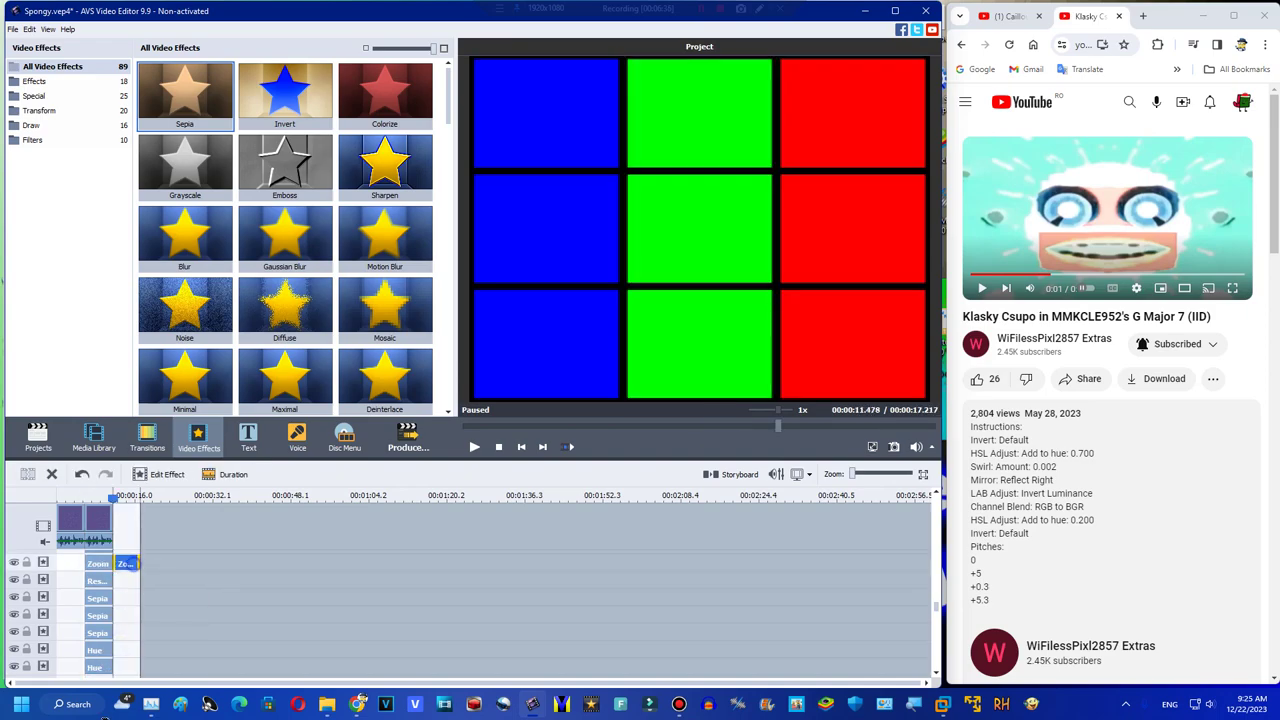
{"action": "scroll", "coordinate": [98, 614], "scroll_direction": "down", "scroll_amount": 1}
{"action": "key", "text": "ctrl+z"}
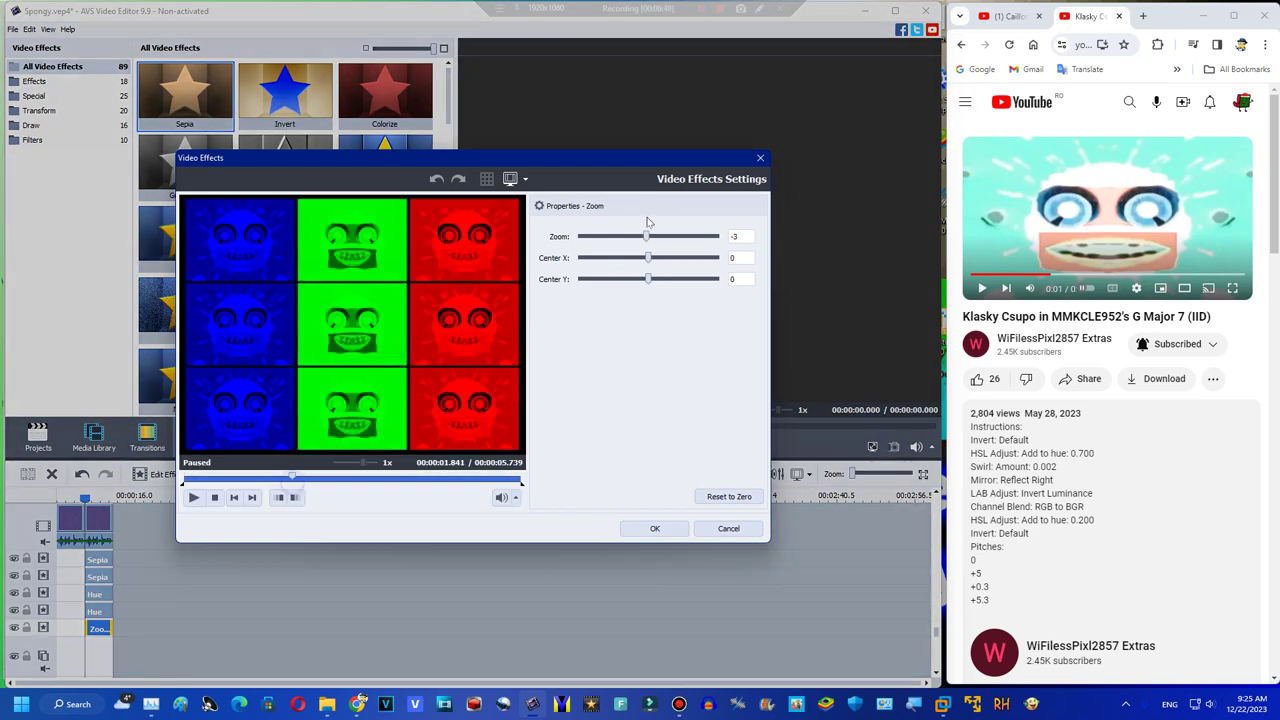
{"action": "left_click_drag", "start_coordinate": [628, 244], "coordinate": [602, 244]}
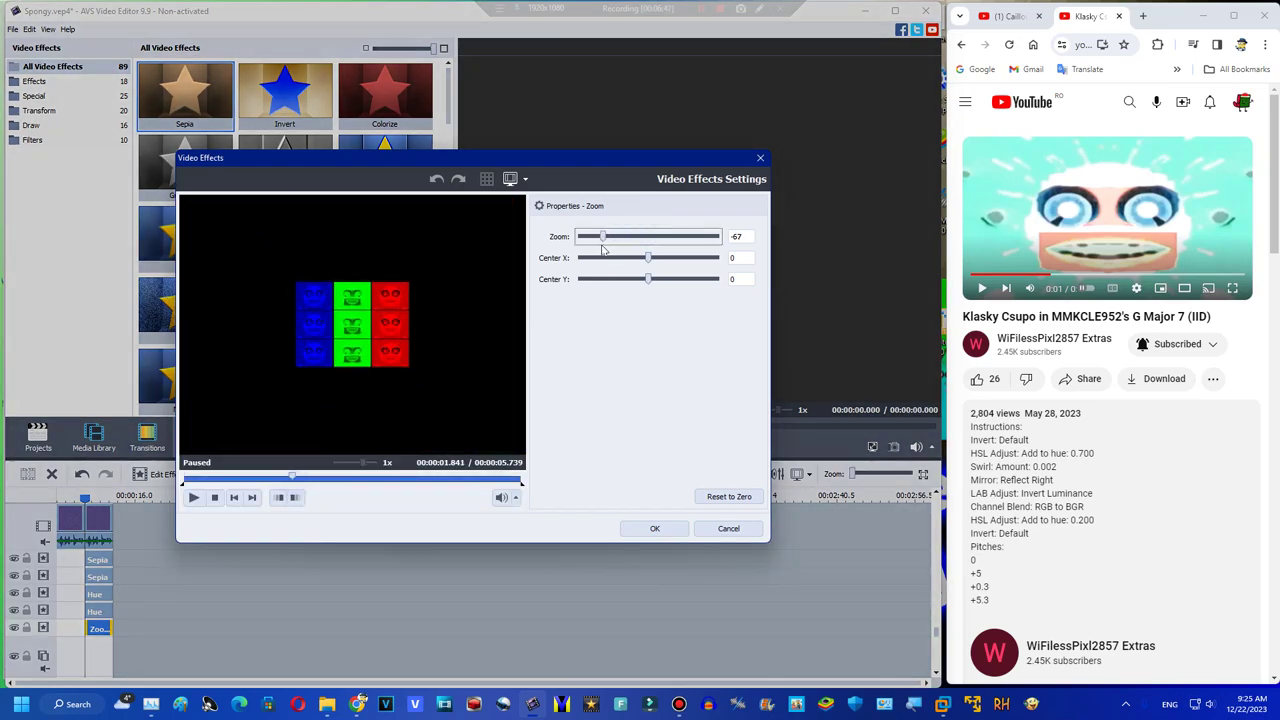
{"action": "left_click", "coordinate": [630, 528]}
Add an effects line and apply a Red-Cyan (Standard) Anaglyph 3D effect with Depth 100 below the new Zoom under the second clip
{"action": "right_click", "coordinate": [203, 606]}
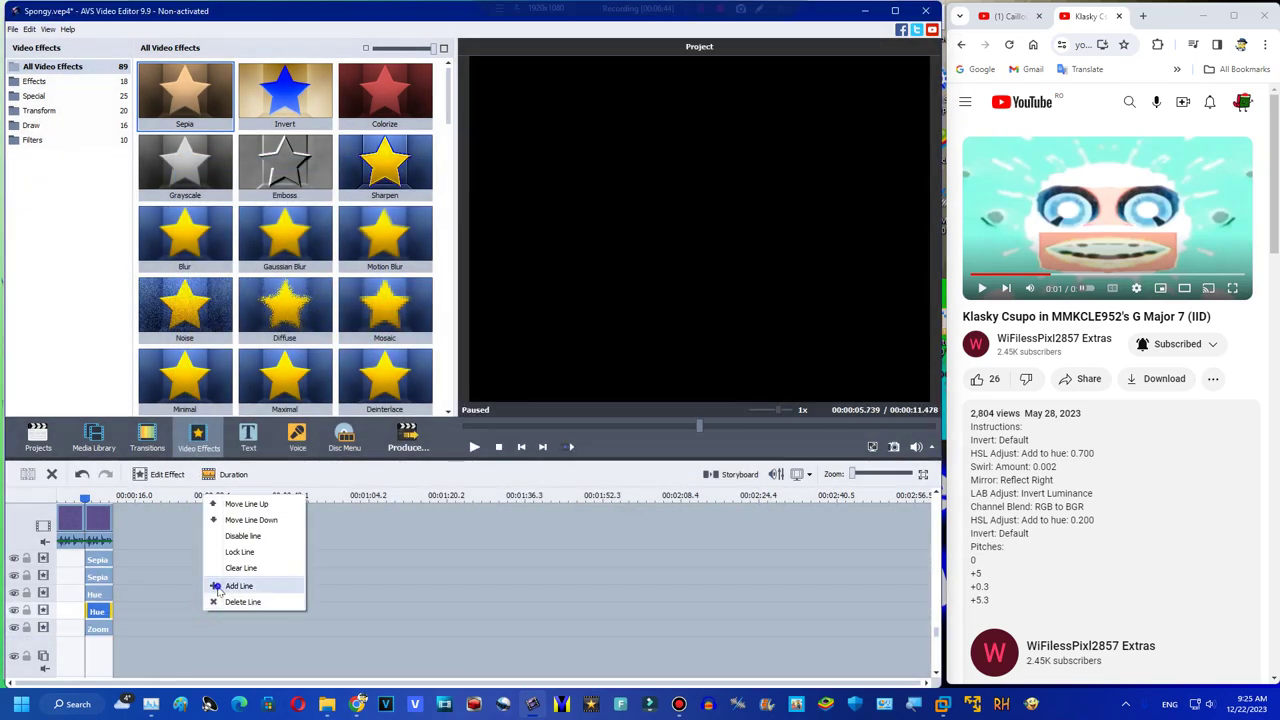
{"action": "left_click", "coordinate": [240, 590]}
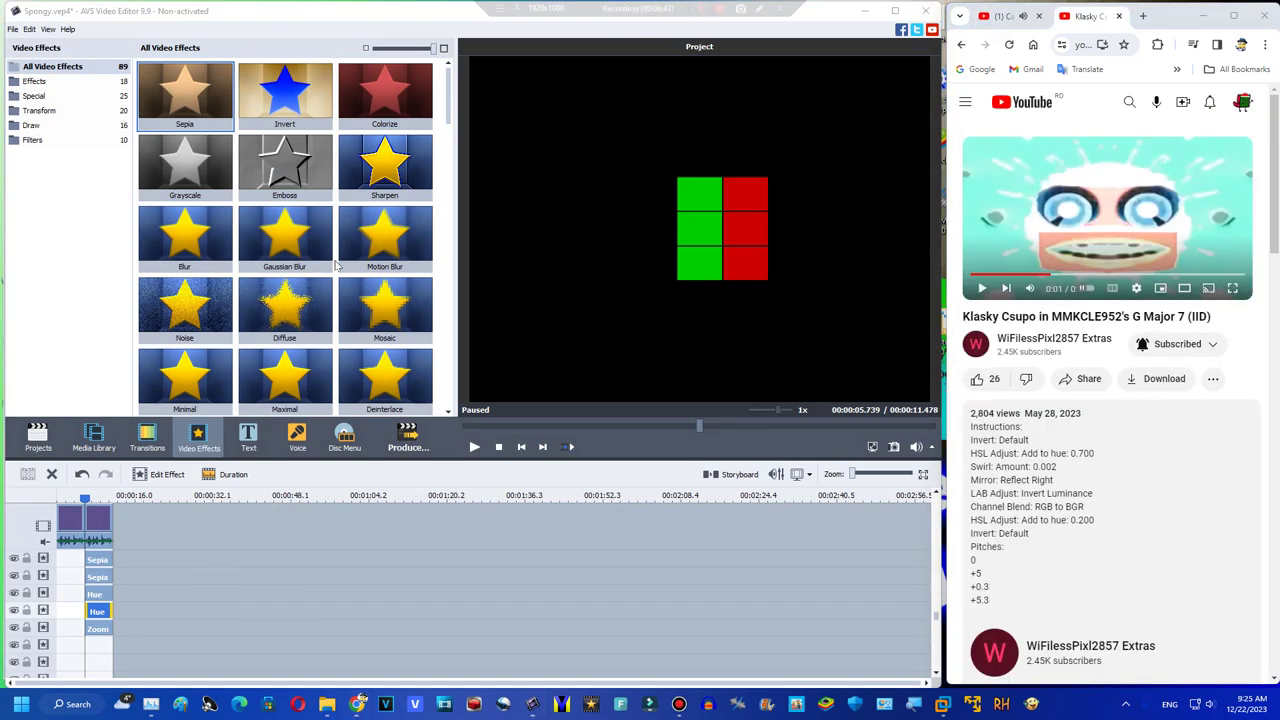
{"action": "scroll", "coordinate": [413, 226], "scroll_direction": "down", "scroll_amount": 5}
{"action": "scroll", "coordinate": [407, 210], "scroll_direction": "up", "scroll_amount": 3}
{"action": "left_click_drag", "start_coordinate": [395, 208], "coordinate": [95, 636]}
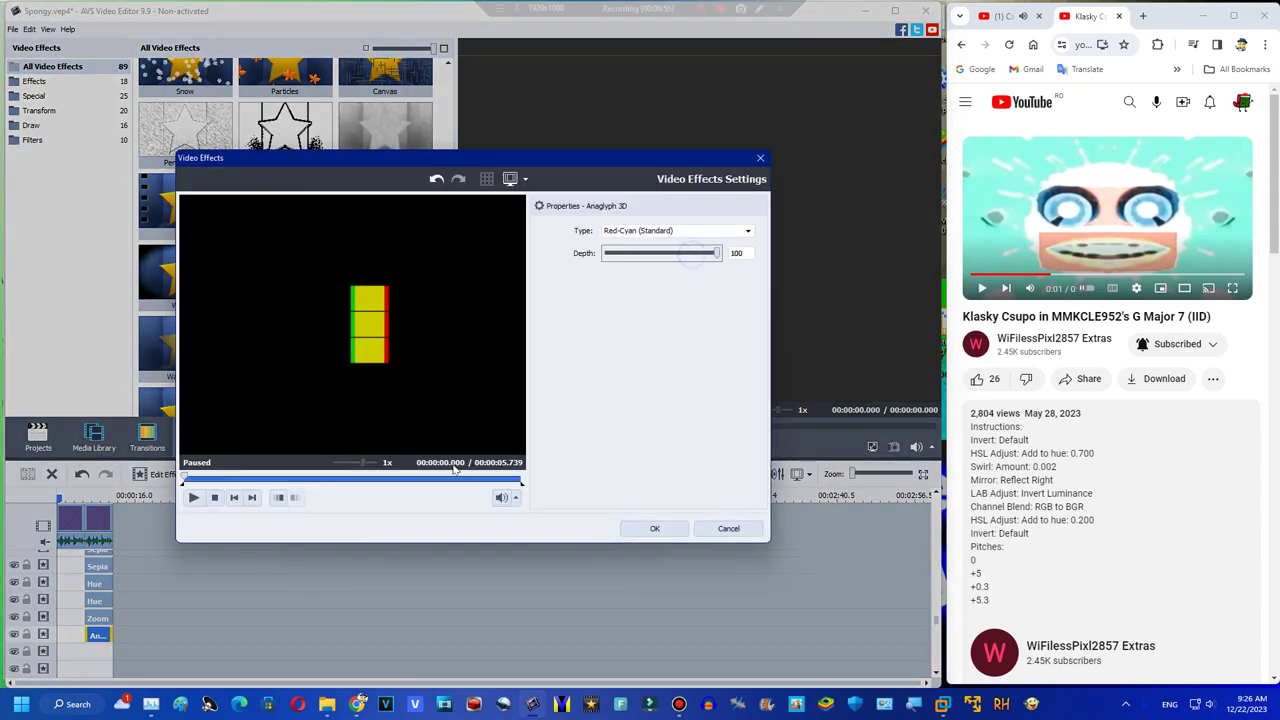
{"action": "left_click", "coordinate": [652, 528]}
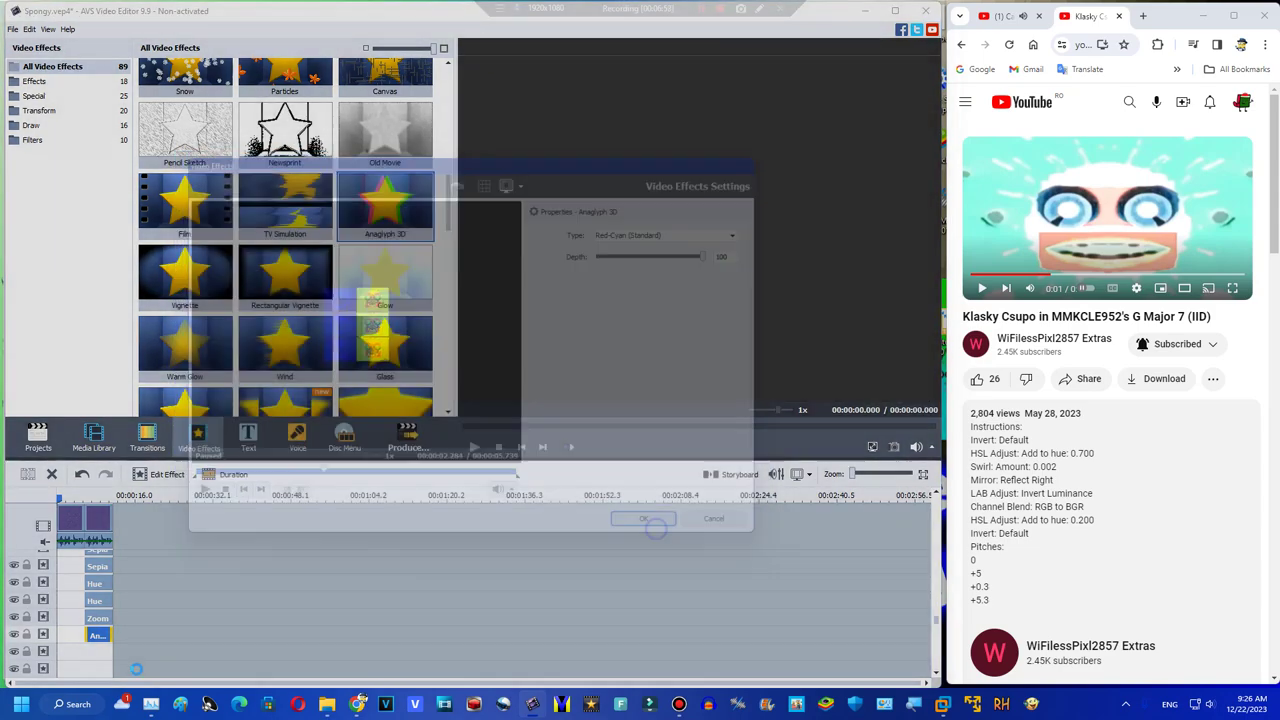
Duplicate the Anaglyph 3D effect onto the line below and set the copy's Type to Yellow-Blue
{"action": "right_click", "coordinate": [95, 636]}
{"action": "left_click", "coordinate": [112, 613]}
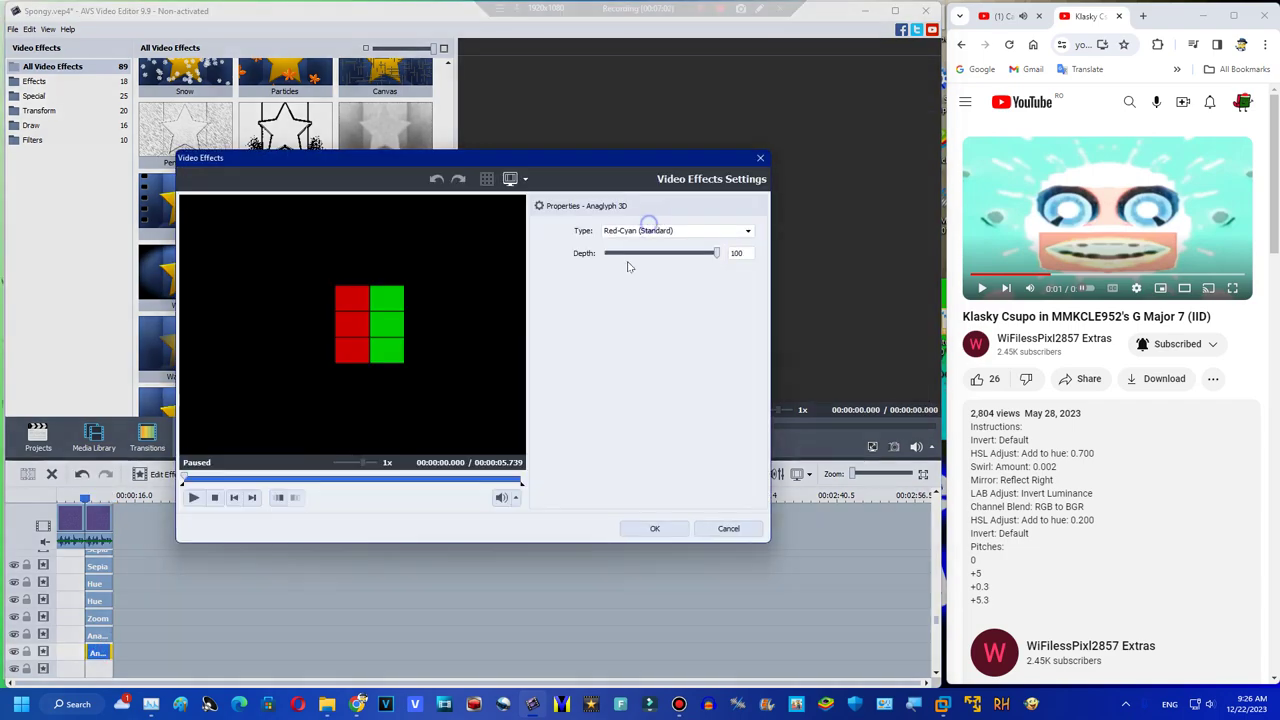
{"action": "left_click", "coordinate": [660, 231]}
{"action": "left_click", "coordinate": [630, 279]}
{"action": "left_click", "coordinate": [311, 478]}
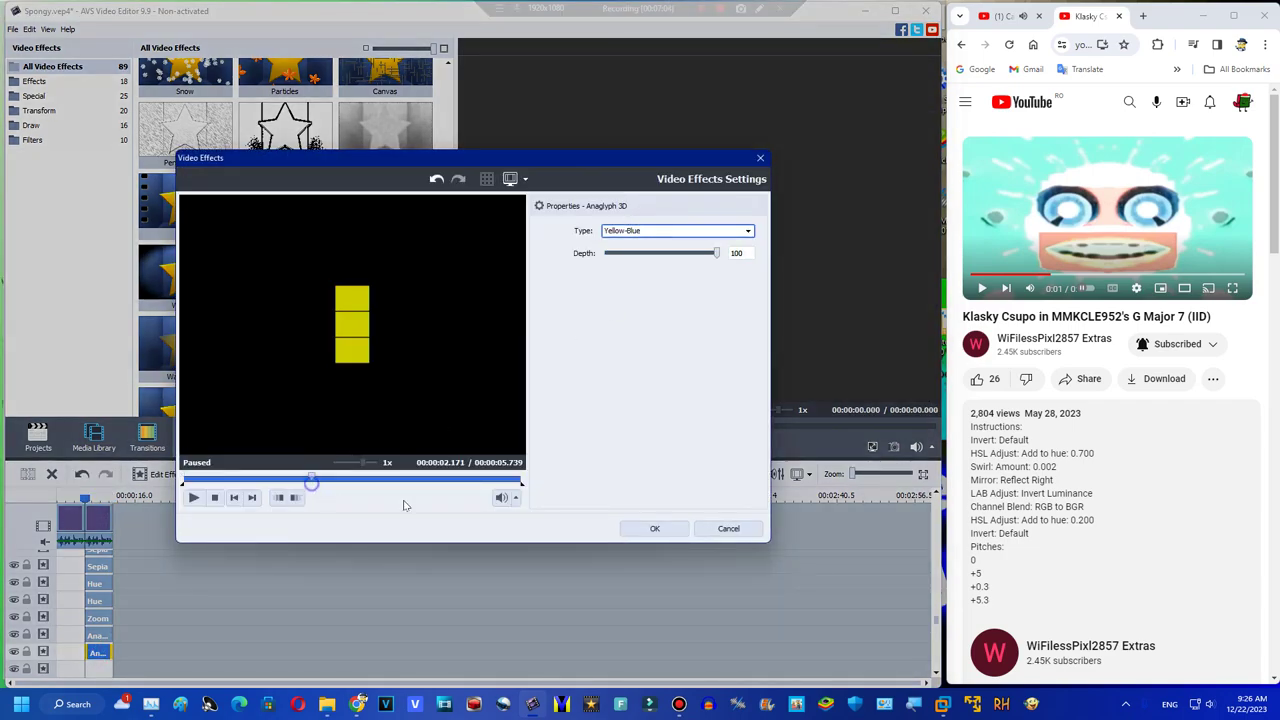
{"action": "left_click", "coordinate": [638, 531]}
Duplicate the lower Zoom effect, place the copy below the second Anaglyph 3D and set its Zoom to 94
{"action": "right_click", "coordinate": [101, 617]}
{"action": "left_click", "coordinate": [126, 591]}
{"action": "left_click_drag", "start_coordinate": [133, 617], "coordinate": [100, 662]}
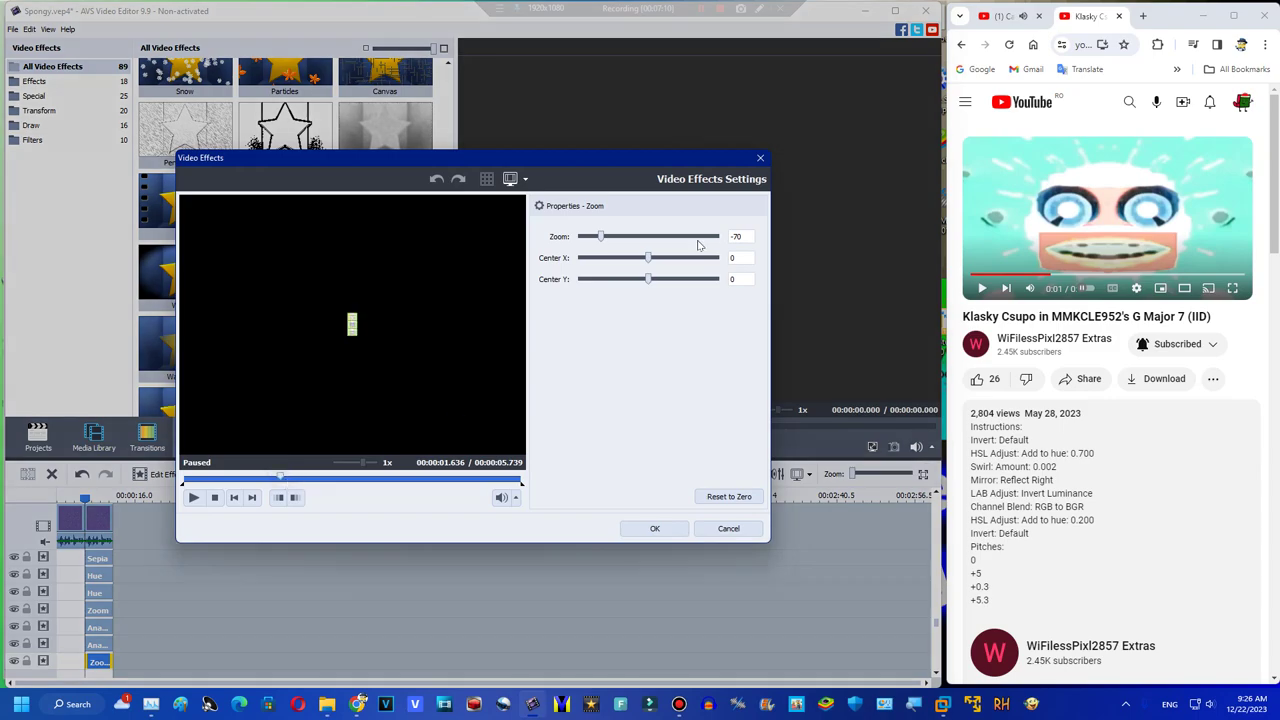
{"action": "left_click_drag", "start_coordinate": [648, 234], "coordinate": [710, 240]}
{"action": "key", "text": "Right"}
{"action": "key", "text": "Right"}
Set both Center X and Center Y of the copied Zoom effect to -2
{"action": "left_click", "coordinate": [649, 261]}
{"action": "key", "text": "Left"}
{"action": "key", "text": "Left"}
{"action": "left_click", "coordinate": [648, 279]}
{"action": "key", "text": "Left"}
{"action": "key", "text": "Left"}
{"action": "left_click", "coordinate": [652, 531]}
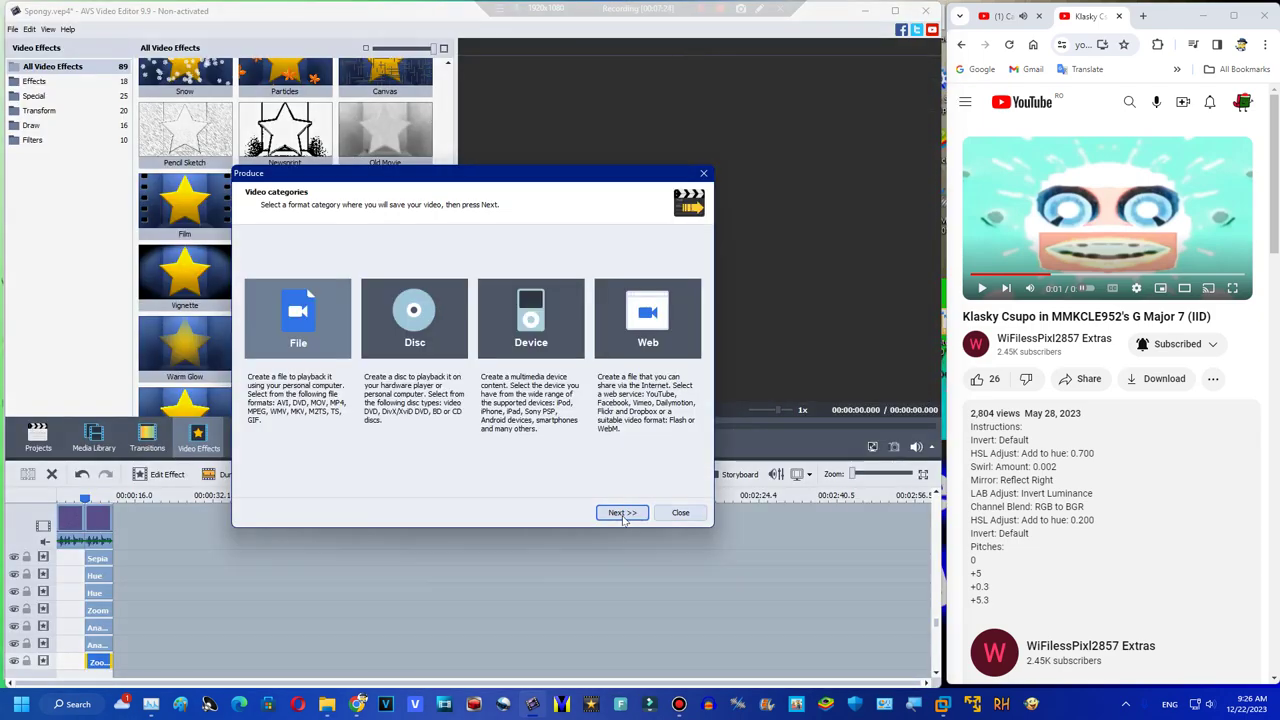
Preview the effect stack in the Produce wizard, close it, and check the last Zoom's settings without changing them
{"action": "left_click", "coordinate": [622, 513]}
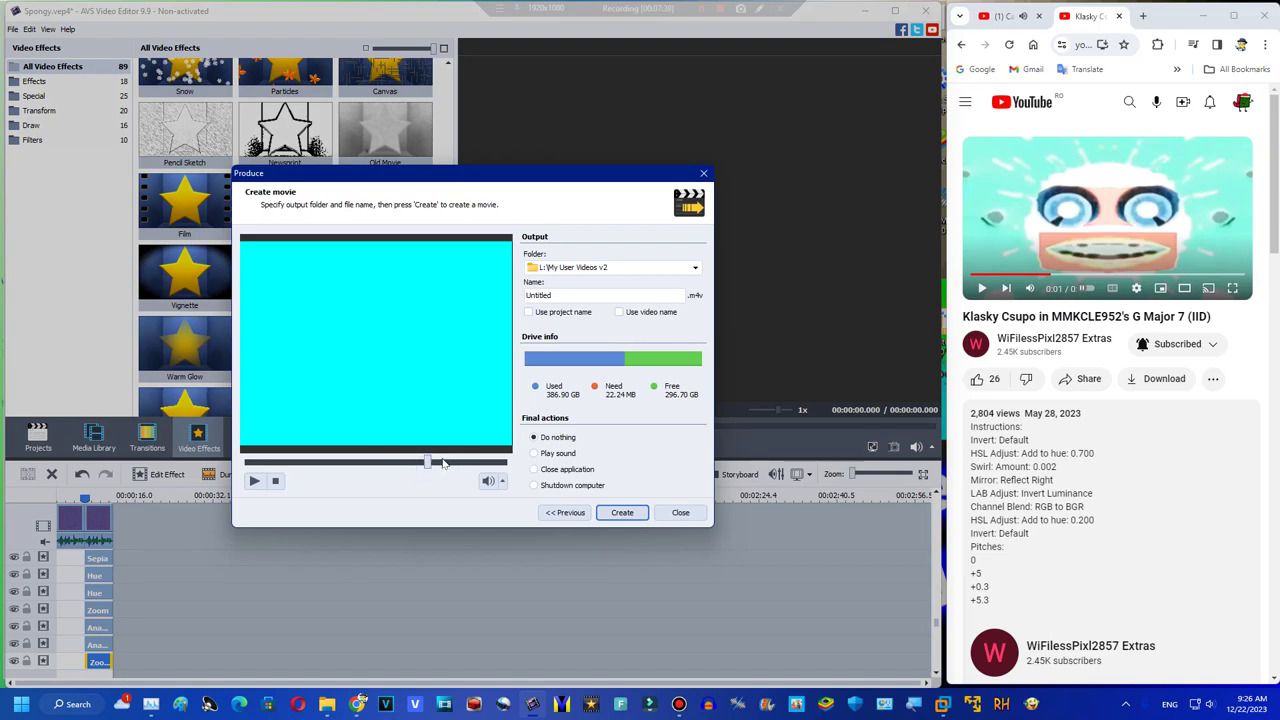
{"action": "left_click", "coordinate": [677, 513]}
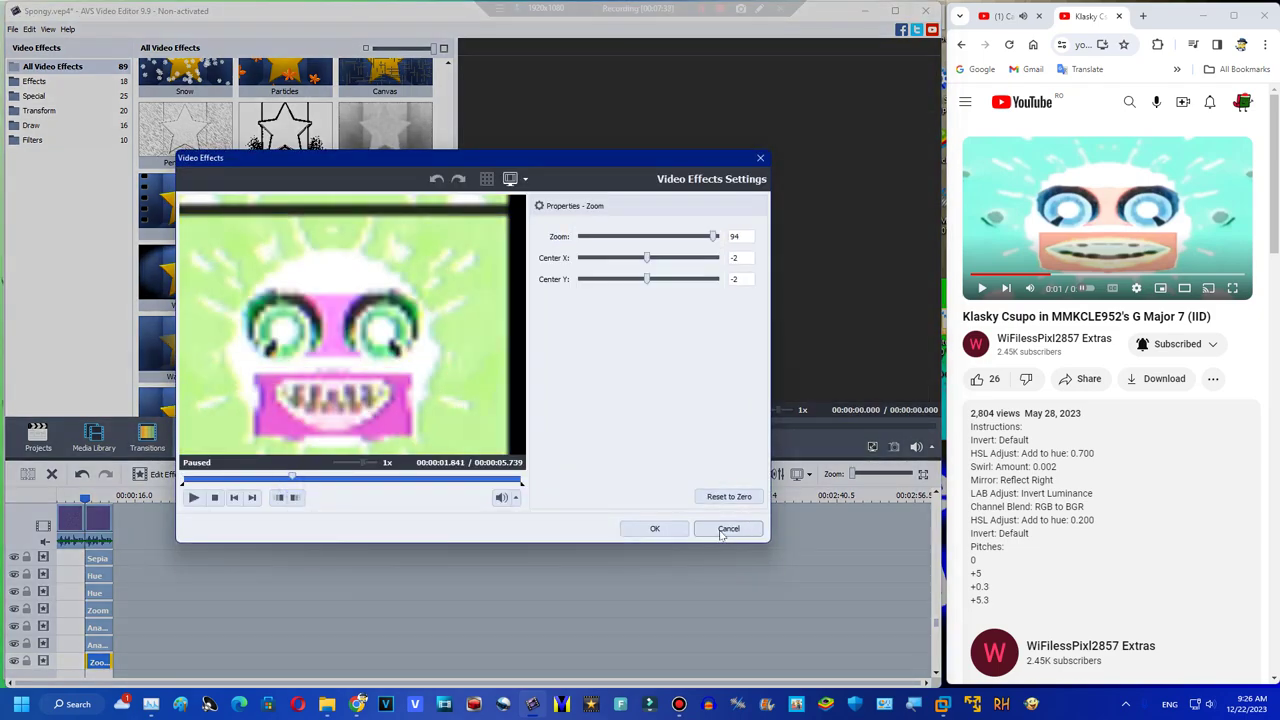
{"action": "left_click", "coordinate": [728, 528]}
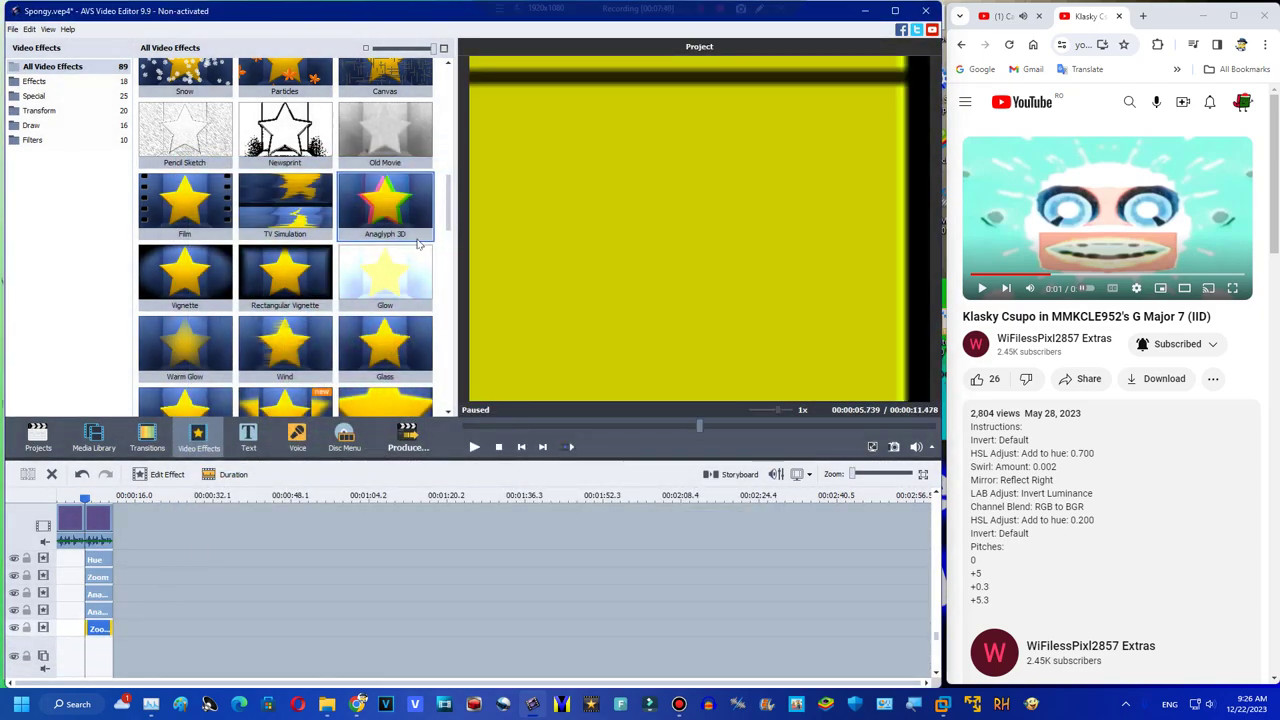
Try a Wave effect on the line below the last Zoom, previewing it in the Produce wizard, and remove the effect
{"action": "scroll", "coordinate": [448, 212], "scroll_direction": "down", "scroll_amount": 5}
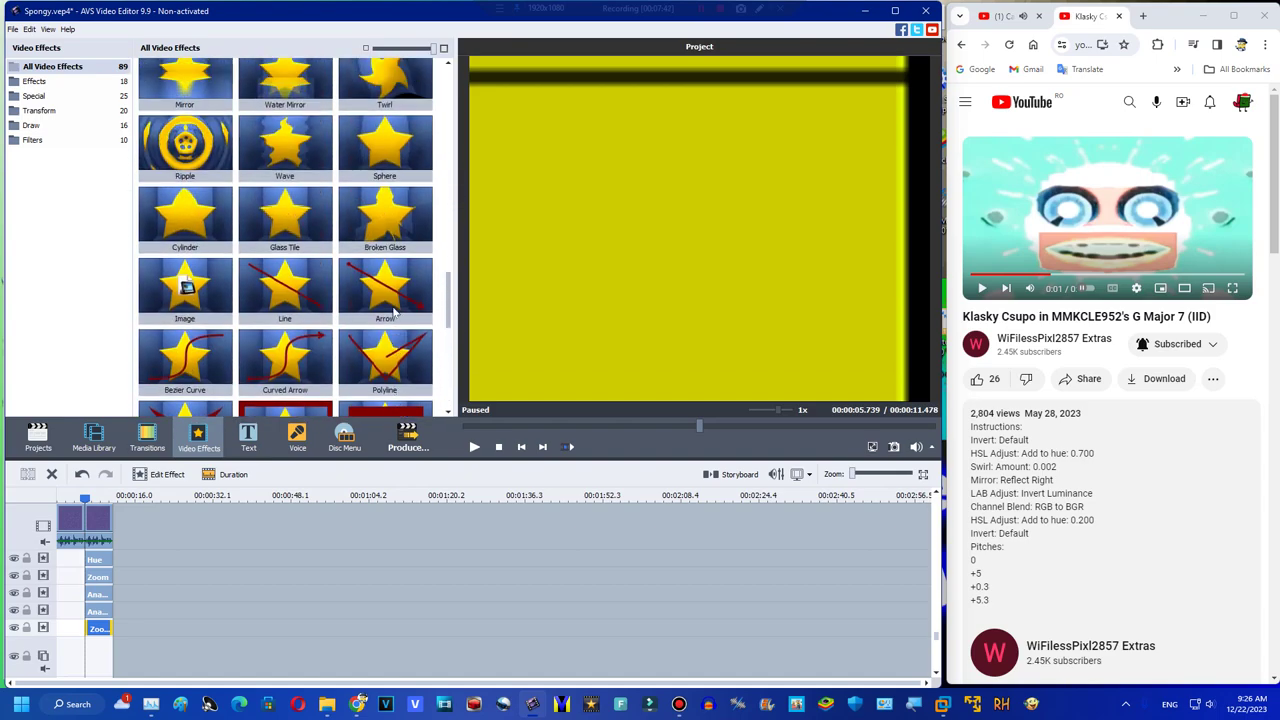
{"action": "left_click_drag", "start_coordinate": [285, 160], "coordinate": [112, 607]}
{"action": "left_click", "coordinate": [405, 440]}
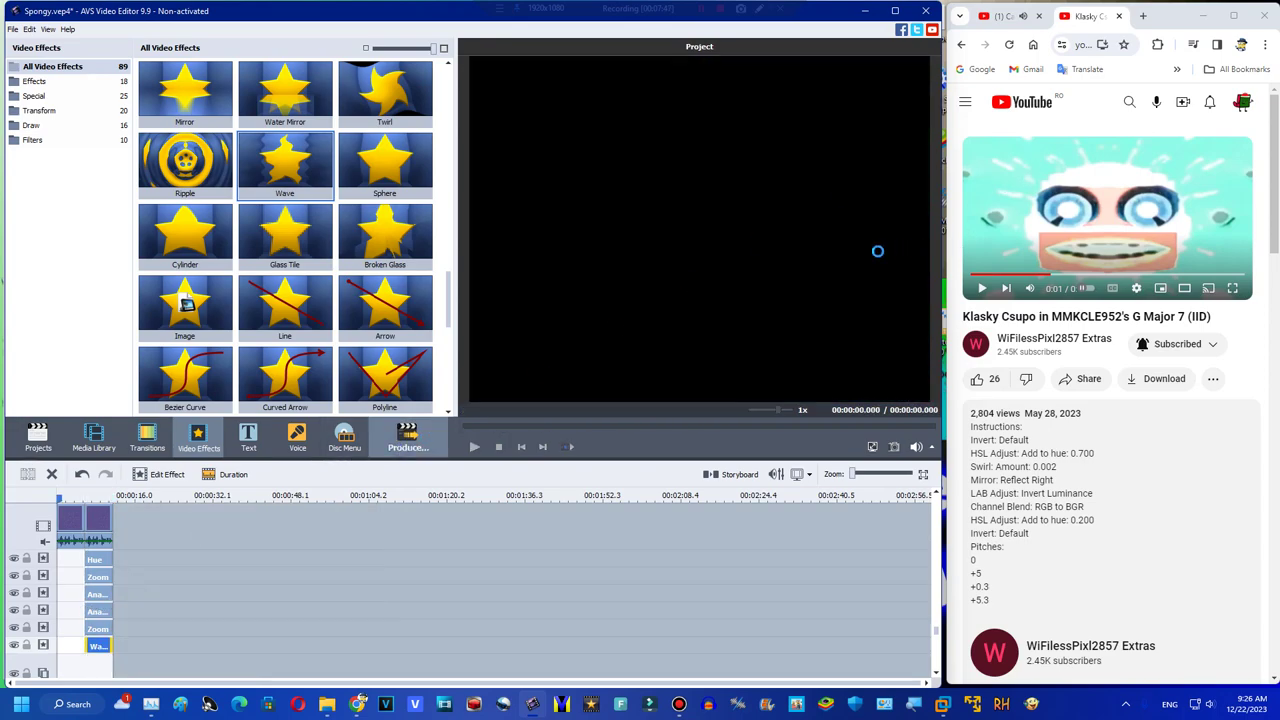
{"action": "left_click", "coordinate": [1005, 16]}
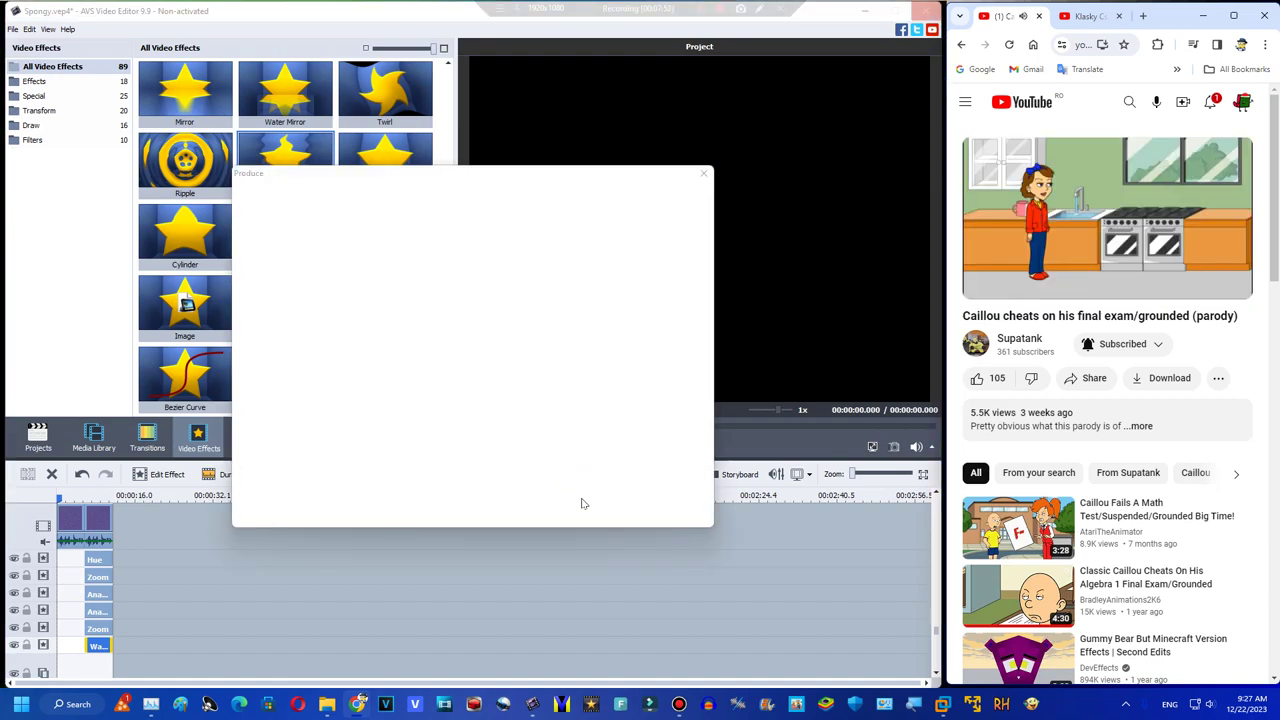
{"action": "left_click", "coordinate": [612, 512]}
{"action": "left_click", "coordinate": [612, 512]}
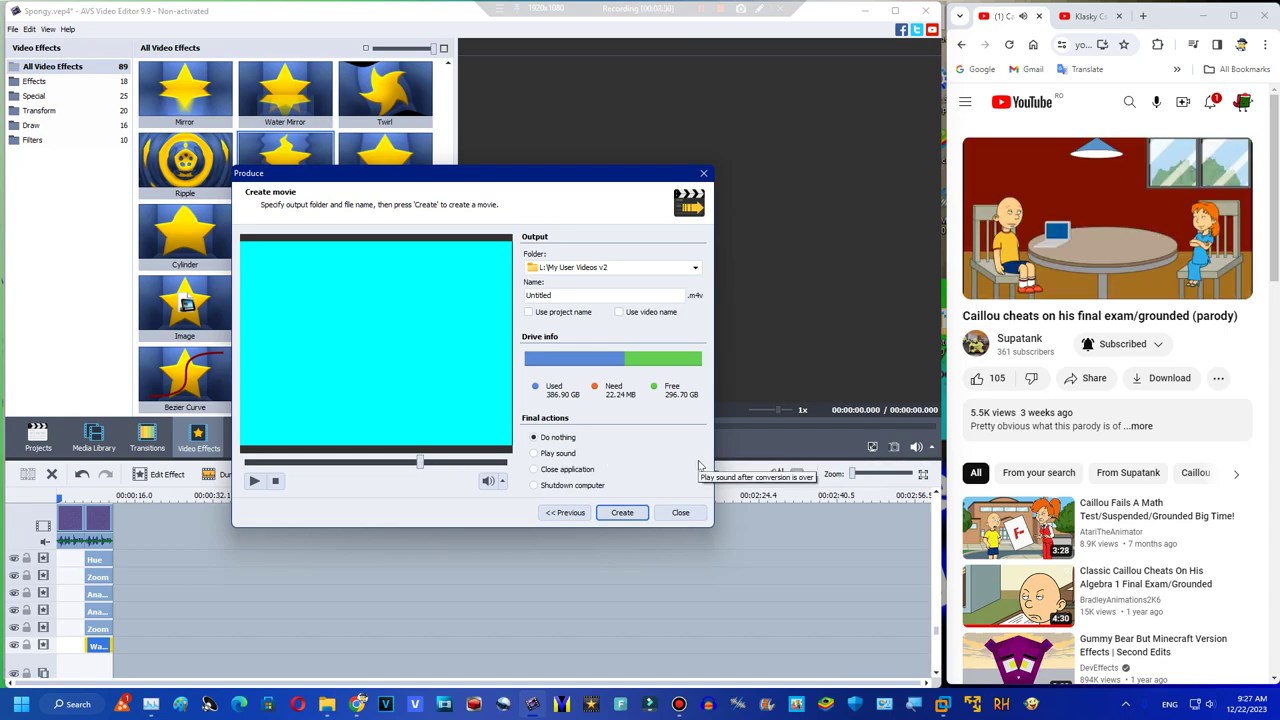
{"action": "left_click", "coordinate": [680, 512]}
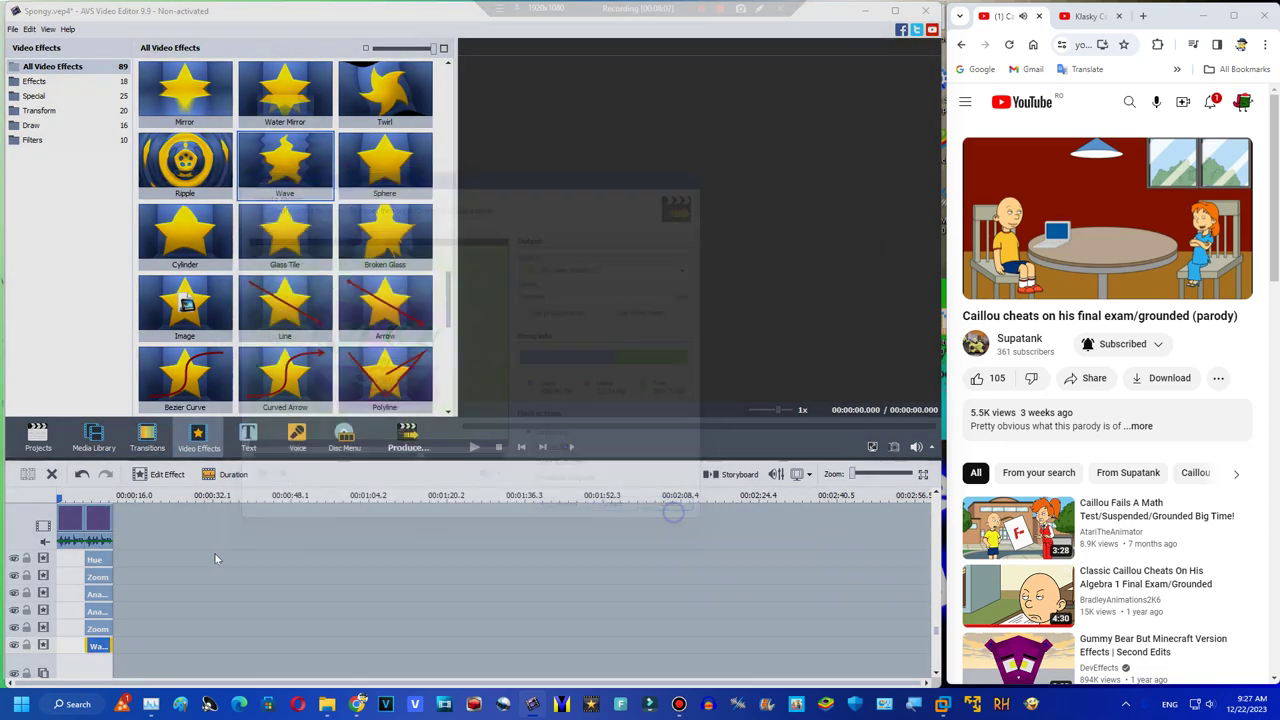
{"action": "right_click", "coordinate": [108, 646]}
{"action": "left_click", "coordinate": [117, 640]}
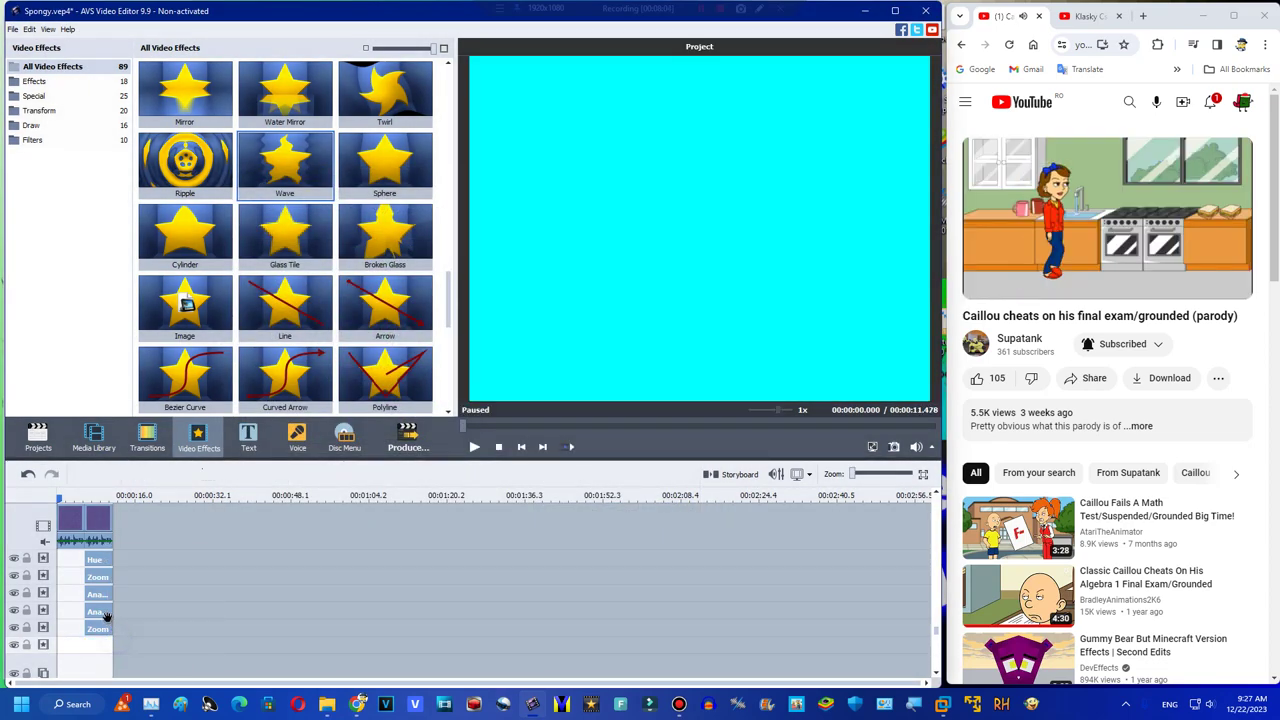
Duplicate the last masked Hue effect, place the copy on the line below the last Zoom and open its settings
{"action": "right_click", "coordinate": [110, 562]}
{"action": "left_click", "coordinate": [138, 638]}
{"action": "left_click_drag", "start_coordinate": [130, 563], "coordinate": [103, 650]}
{"action": "double_click", "coordinate": [97, 646]}
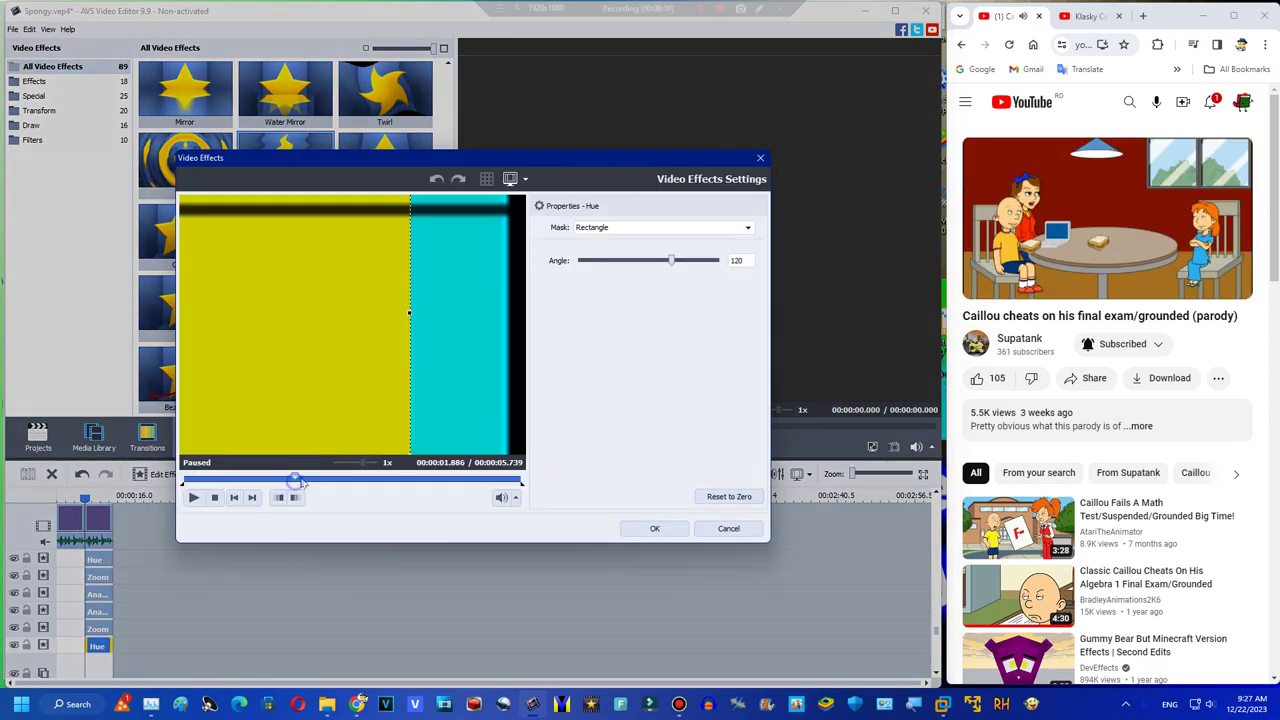
Set the copied Hue's Mask to None and its Angle to 100
{"action": "left_click", "coordinate": [625, 228]}
{"action": "left_click", "coordinate": [625, 243]}
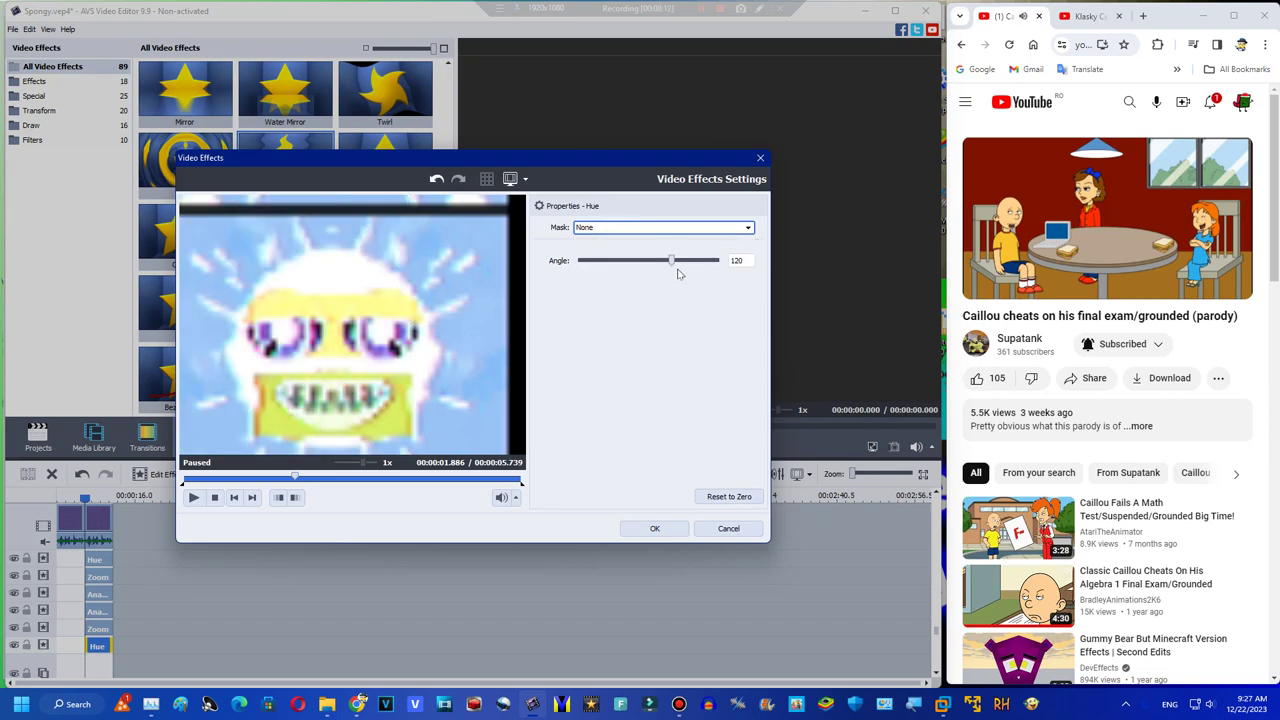
{"action": "left_click", "coordinate": [1077, 14]}
{"action": "left_click_drag", "start_coordinate": [670, 260], "coordinate": [665, 267]}
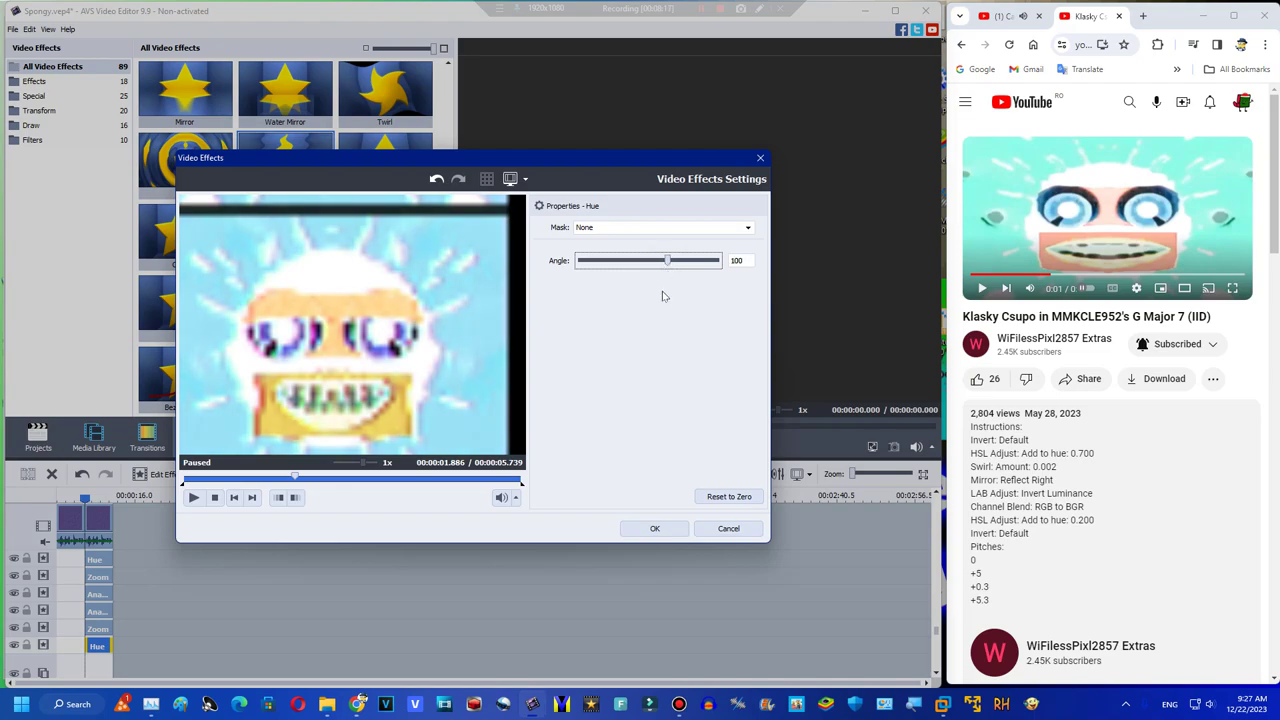
{"action": "left_click", "coordinate": [654, 528]}
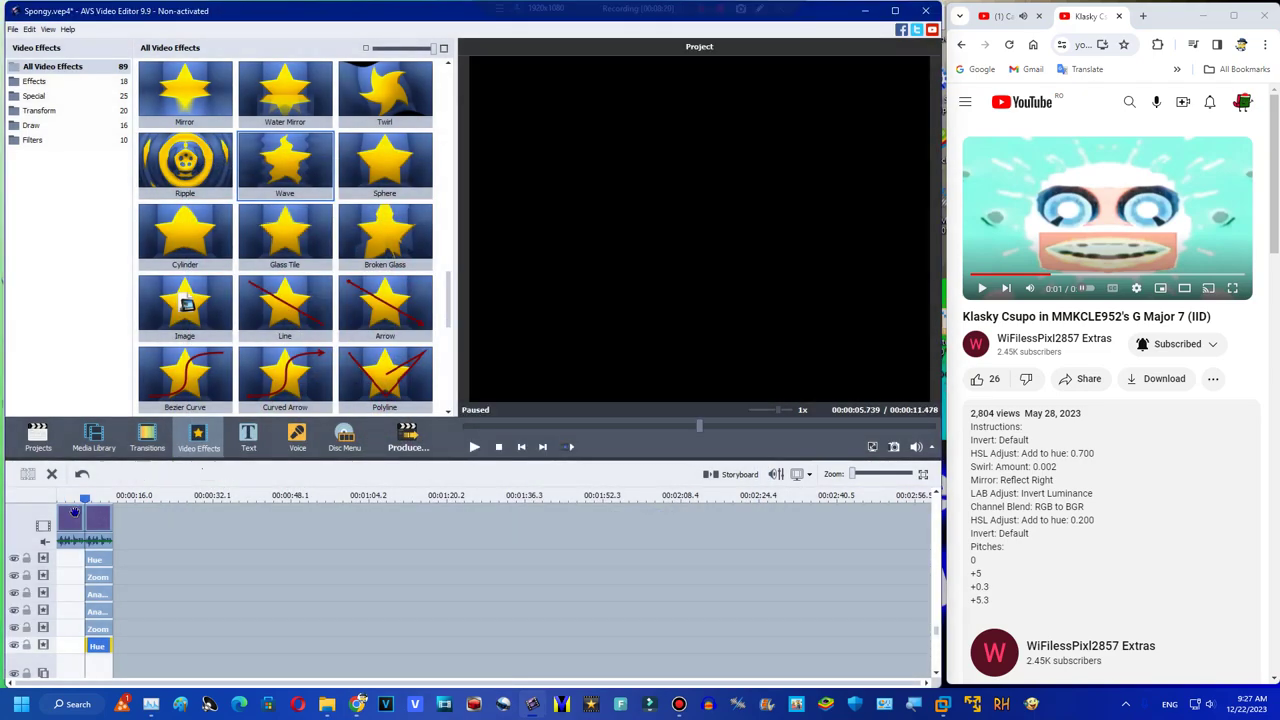
Delete the first clip from the timeline and place the playhead about 1.6 seconds into the remaining clip
{"action": "left_click", "coordinate": [52, 474]}
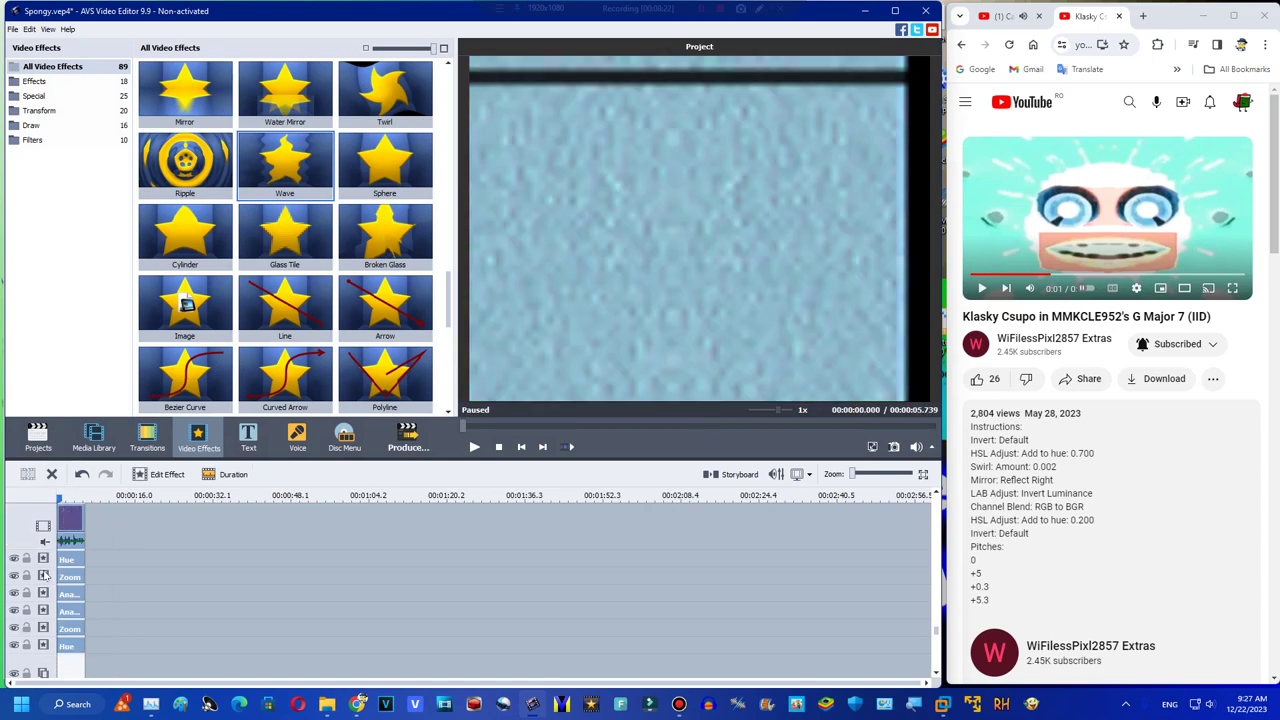
{"action": "left_click", "coordinate": [69, 498]}
{"action": "left_click", "coordinate": [62, 498]}
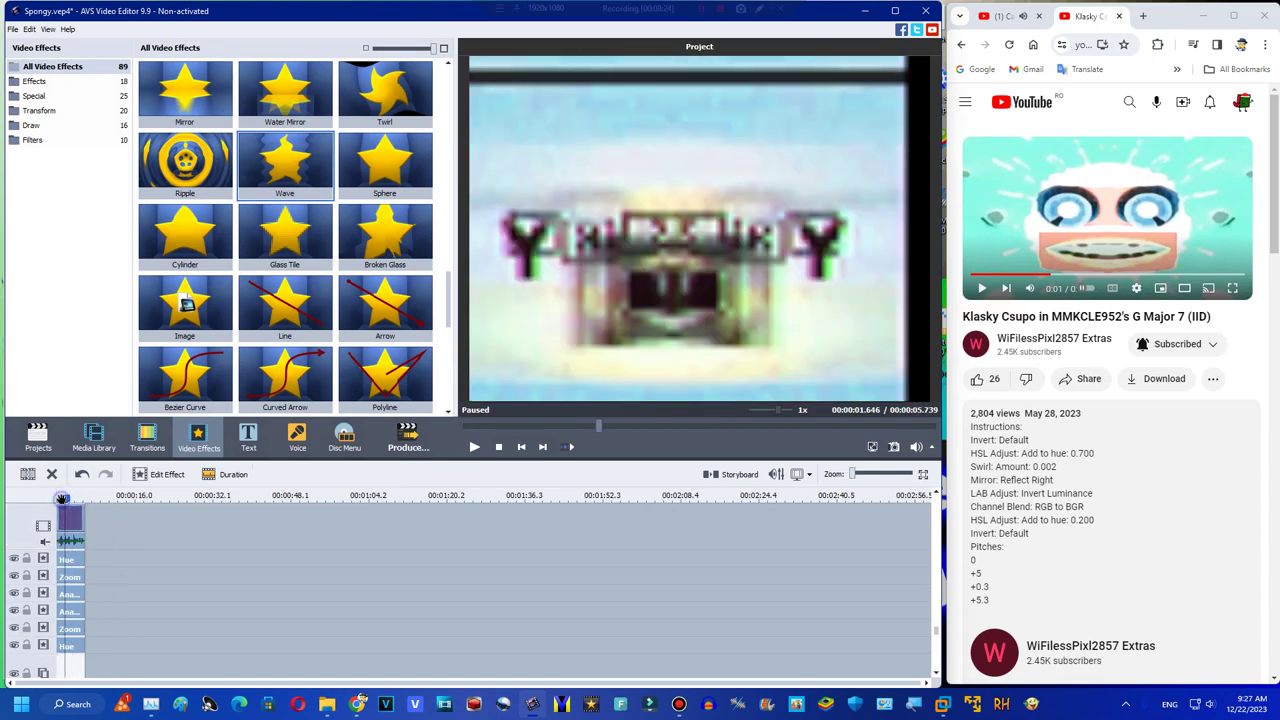
Set the Angle of the bottommost Hue effect to 86
{"action": "left_click", "coordinate": [64, 646]}
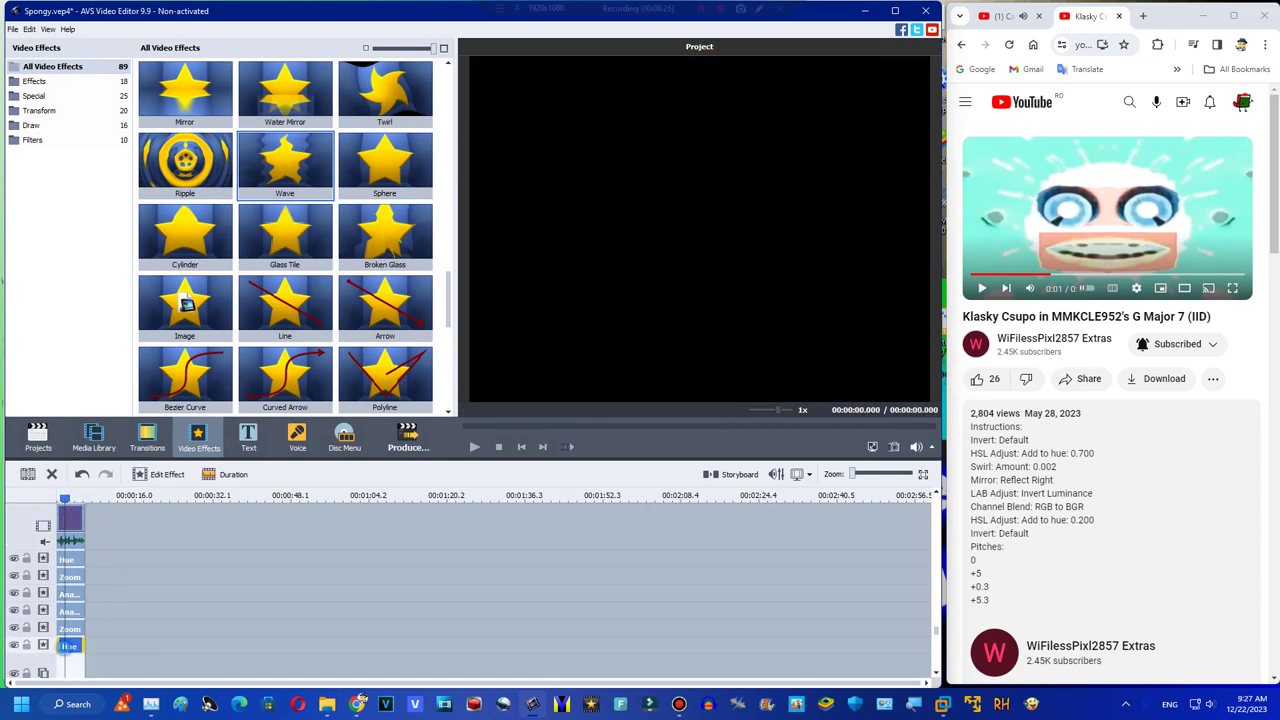
{"action": "left_click", "coordinate": [162, 474]}
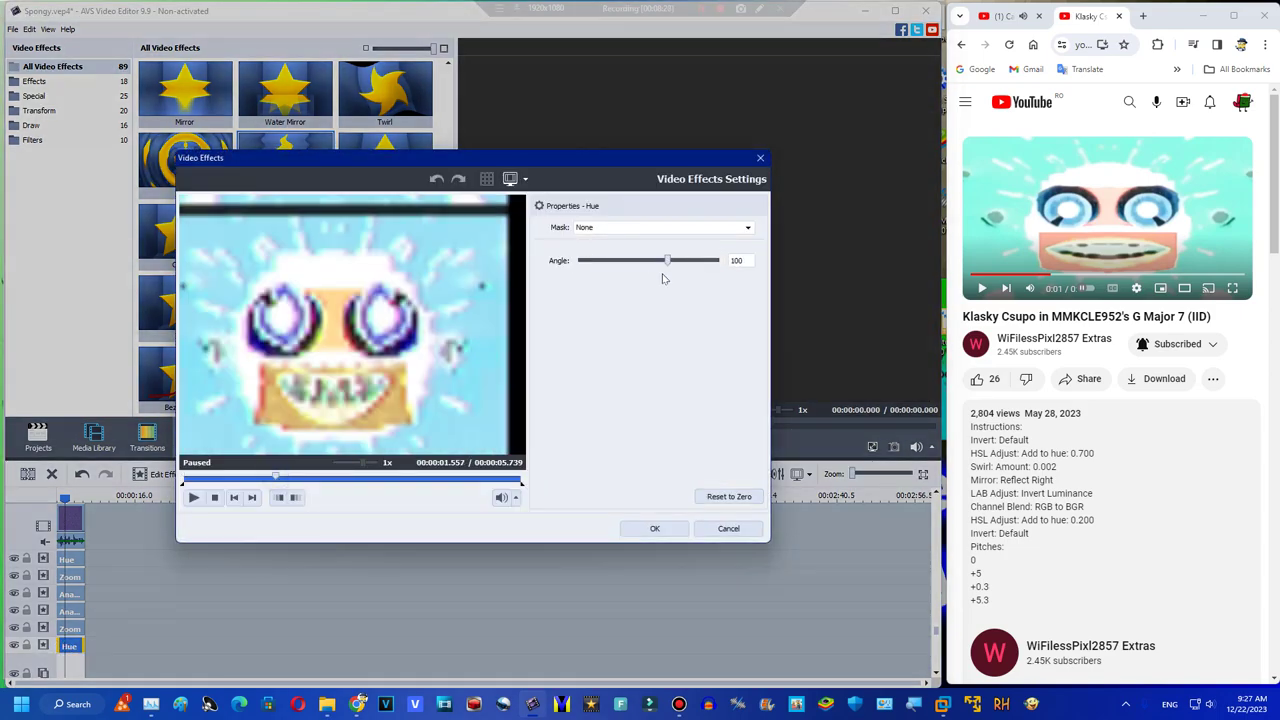
{"action": "left_click", "coordinate": [664, 260]}
{"action": "left_click_drag", "start_coordinate": [666, 262], "coordinate": [663, 268]}
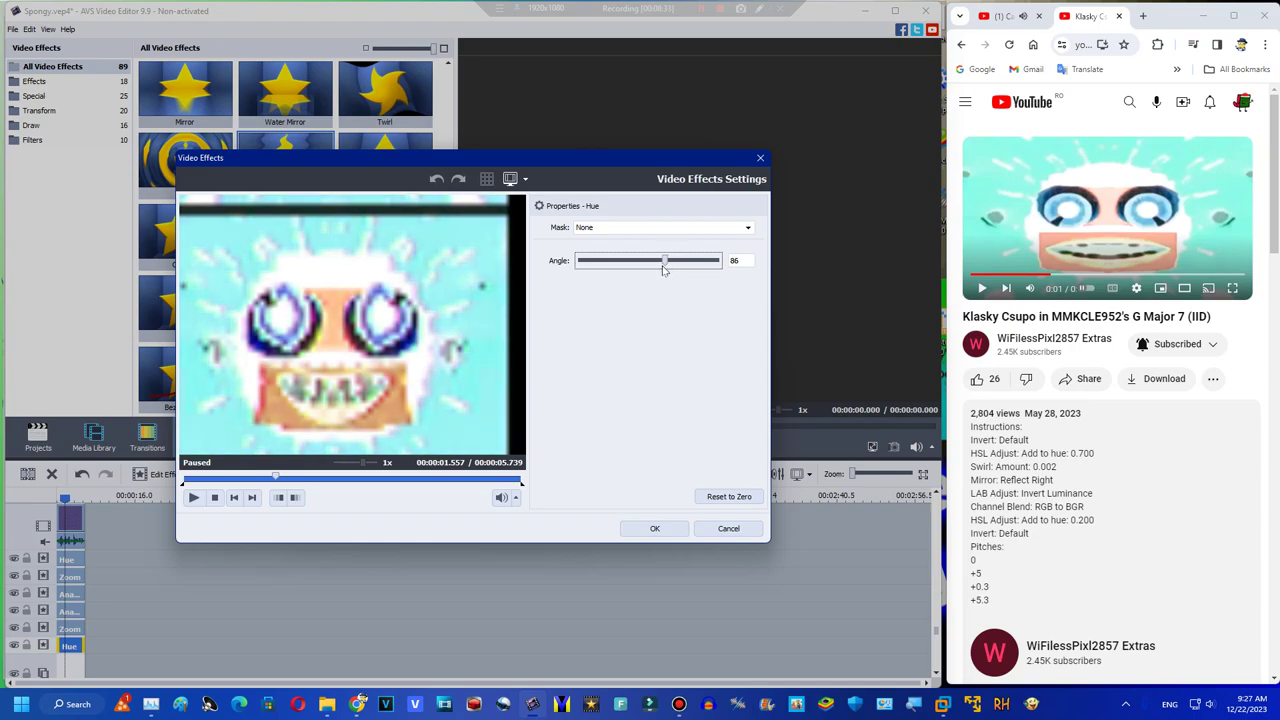
{"action": "left_click", "coordinate": [655, 529]}
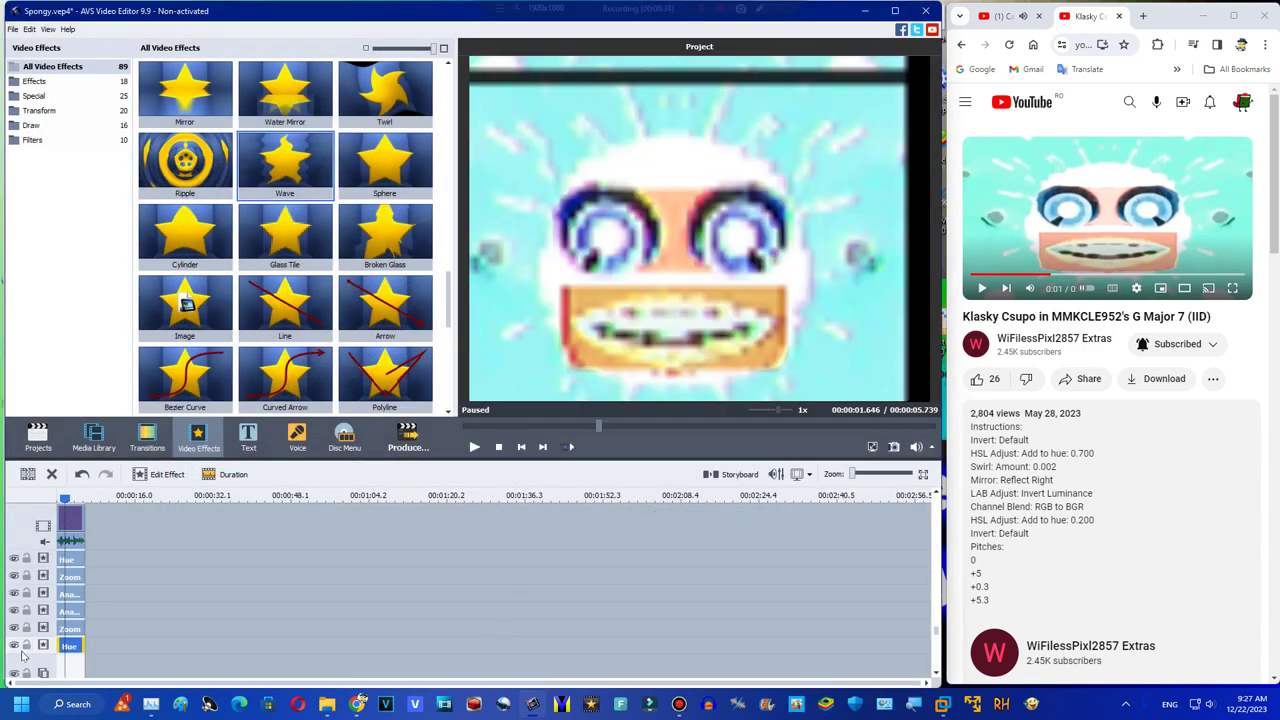
Lock the six lowest effect lines, from the bottommost Hue up to the Hue above the upper Zoom
{"action": "left_click", "coordinate": [26, 645]}
{"action": "left_click", "coordinate": [26, 627]}
{"action": "left_click", "coordinate": [26, 610]}
{"action": "left_click", "coordinate": [26, 593]}
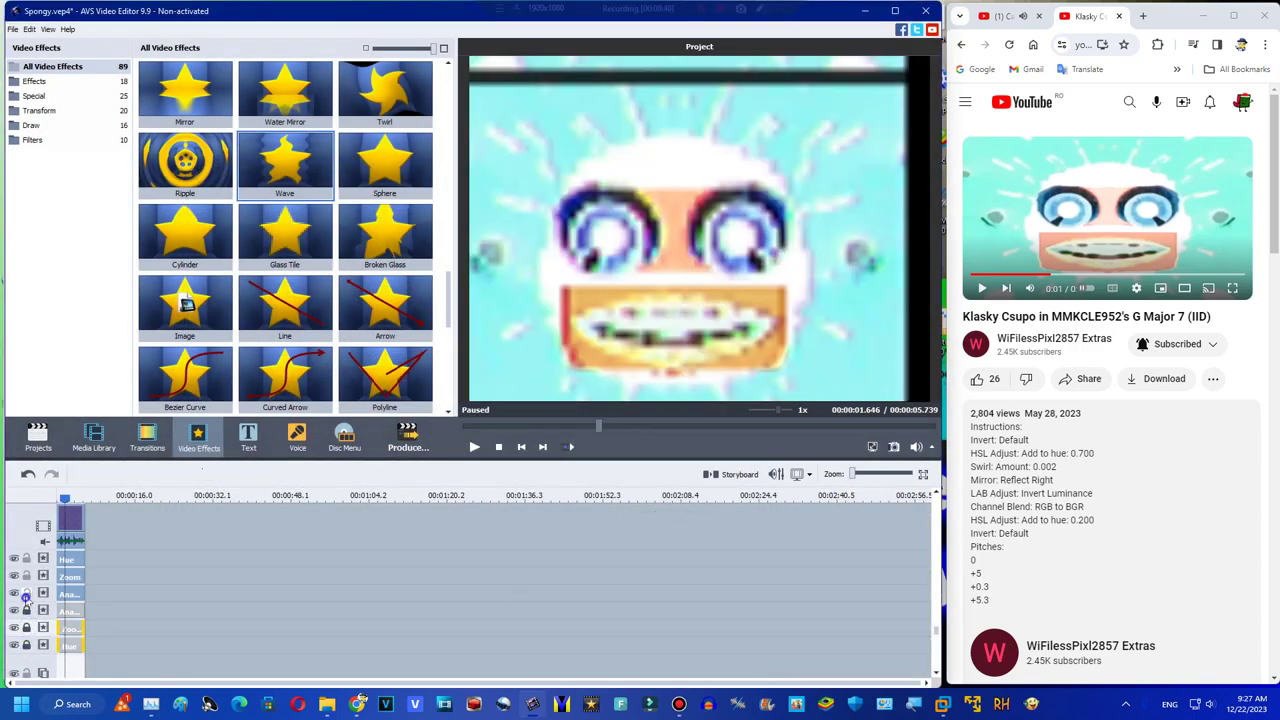
{"action": "left_click", "coordinate": [26, 576]}
{"action": "left_click", "coordinate": [27, 558]}
{"action": "left_click", "coordinate": [29, 560]}
Lock the next unlocked effect lines further up: the Hue, the three Sepia lines and Resample
{"action": "scroll", "coordinate": [31, 564], "scroll_direction": "up", "scroll_amount": 10}
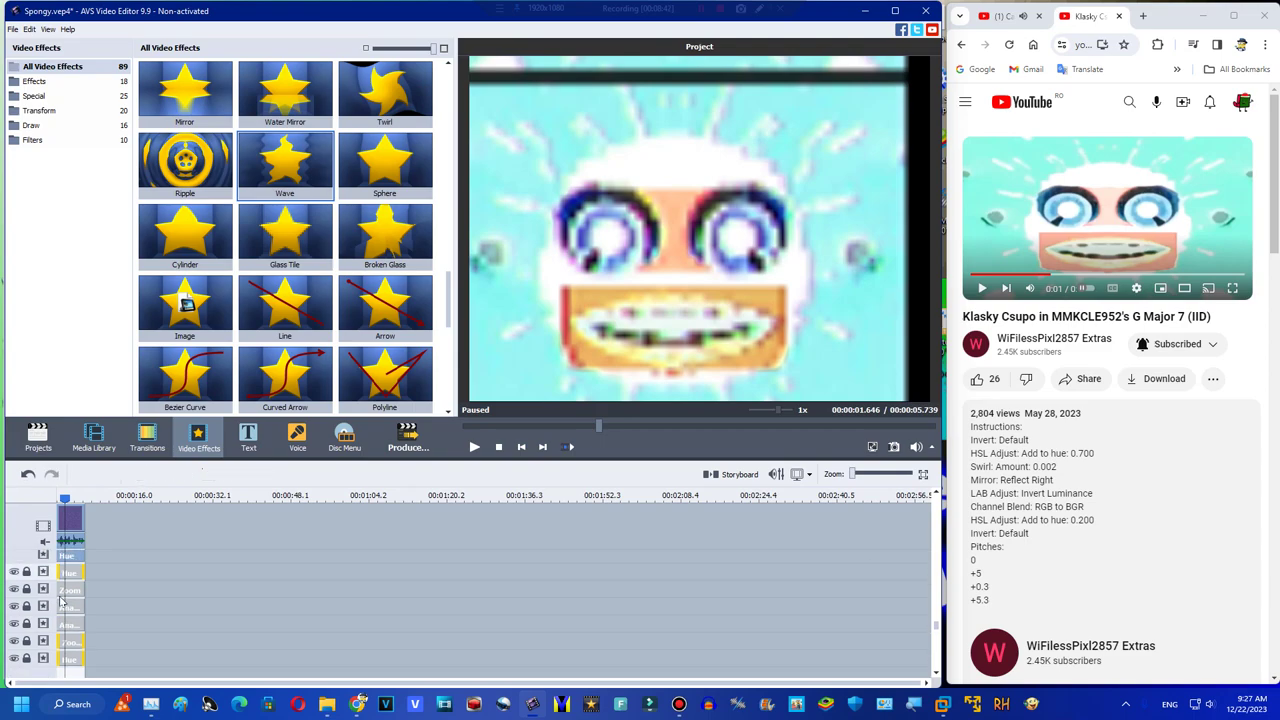
{"action": "scroll", "coordinate": [38, 640], "scroll_direction": "down", "scroll_amount": 3}
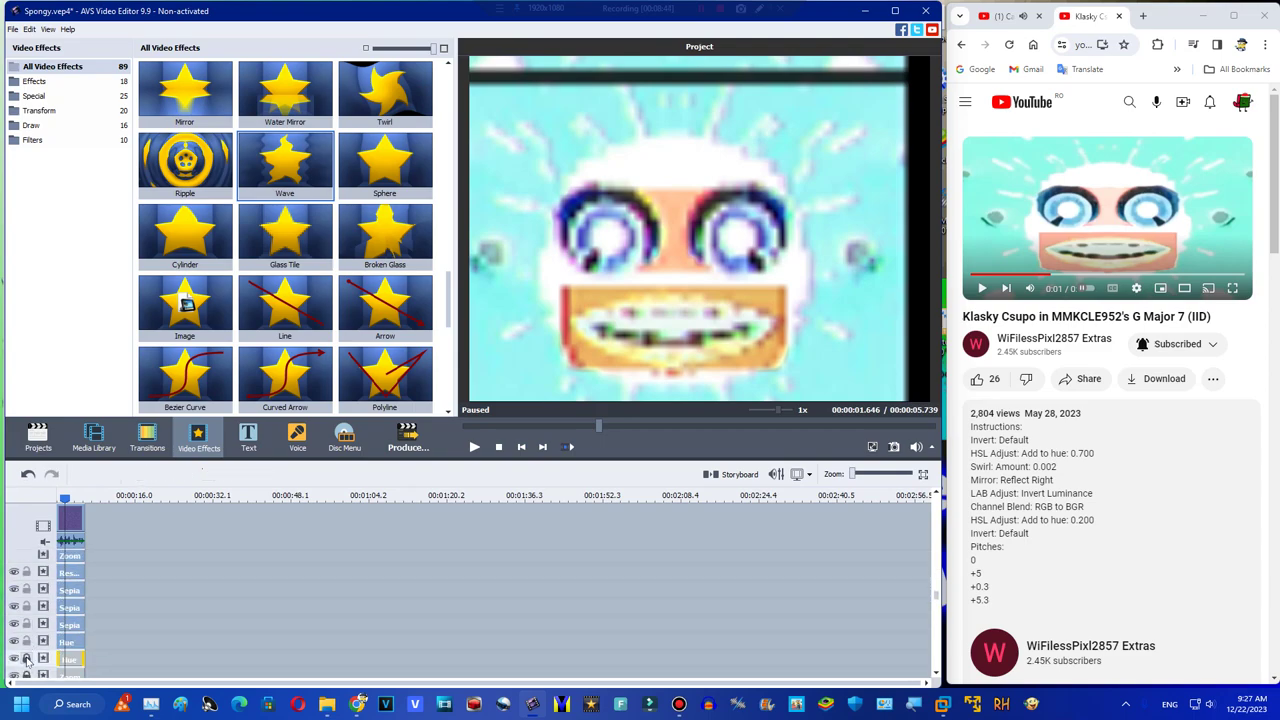
{"action": "left_click", "coordinate": [26, 633]}
{"action": "left_click", "coordinate": [26, 616]}
{"action": "left_click", "coordinate": [26, 599]}
{"action": "left_click", "coordinate": [26, 583]}
{"action": "left_click", "coordinate": [26, 566]}
Lock the effect lines between the Resample line and the Tilt-Shift group
{"action": "scroll", "coordinate": [27, 570], "scroll_direction": "up", "scroll_amount": 3}
{"action": "left_click", "coordinate": [23, 596]}
{"action": "left_click", "coordinate": [26, 601]}
{"action": "left_click", "coordinate": [26, 584]}
{"action": "left_click", "coordinate": [26, 567]}
{"action": "scroll", "coordinate": [36, 580], "scroll_direction": "up", "scroll_amount": 2}
{"action": "scroll", "coordinate": [45, 598], "scroll_direction": "up", "scroll_amount": 3}
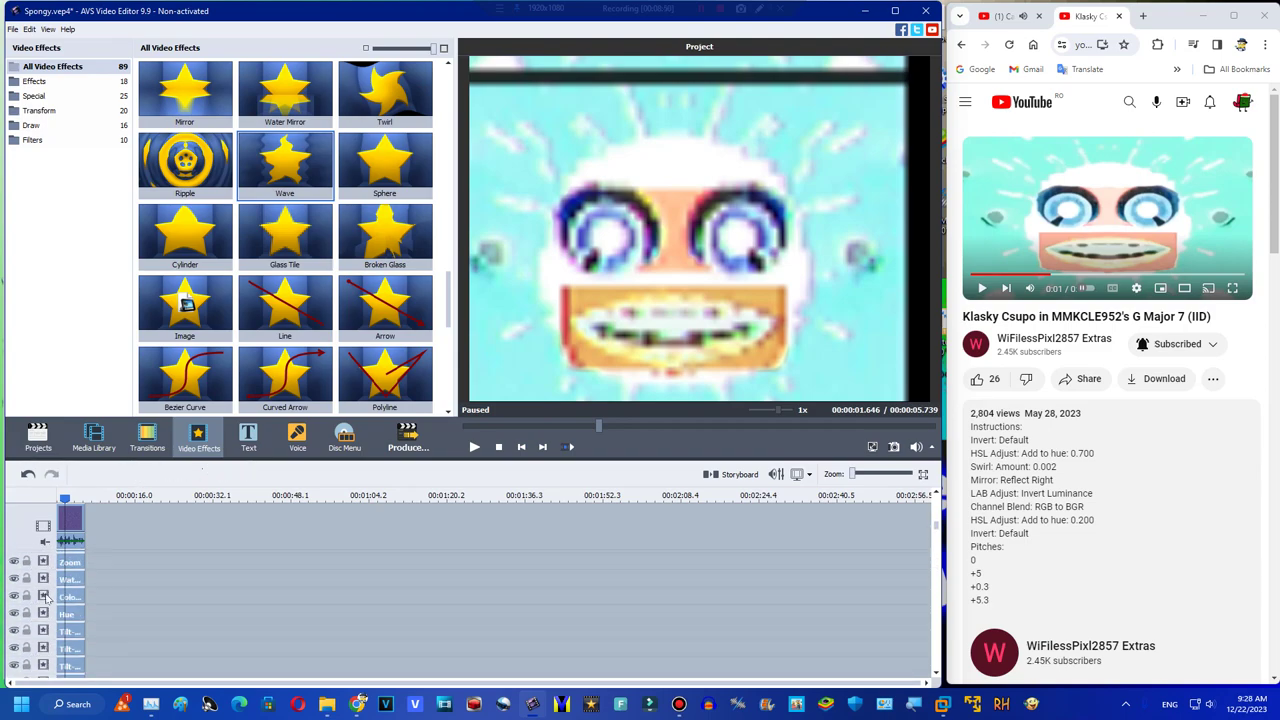
Lock the Tilt-Shift lines together with the Hue, color and water effect lines directly above them
{"action": "scroll", "coordinate": [31, 655], "scroll_direction": "down", "scroll_amount": 1}
{"action": "left_click", "coordinate": [26, 662]}
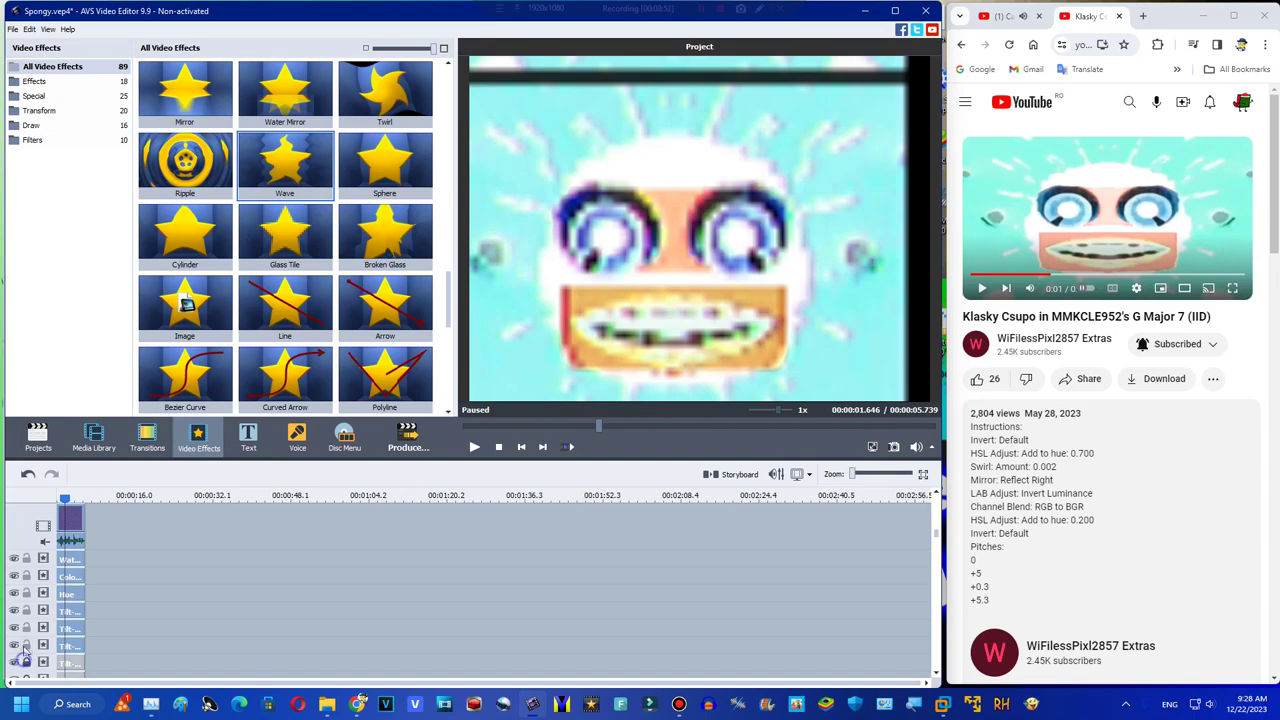
{"action": "left_click", "coordinate": [26, 645]}
{"action": "left_click", "coordinate": [26, 627]}
{"action": "left_click", "coordinate": [26, 610]}
{"action": "left_click", "coordinate": [26, 593]}
{"action": "left_click", "coordinate": [26, 576]}
{"action": "left_click", "coordinate": [26, 559]}
Lock the remaining uppermost effect lines, from Zoom through the border and Twirl effects to the topmost Hue
{"action": "scroll", "coordinate": [28, 566], "scroll_direction": "up", "scroll_amount": 4}
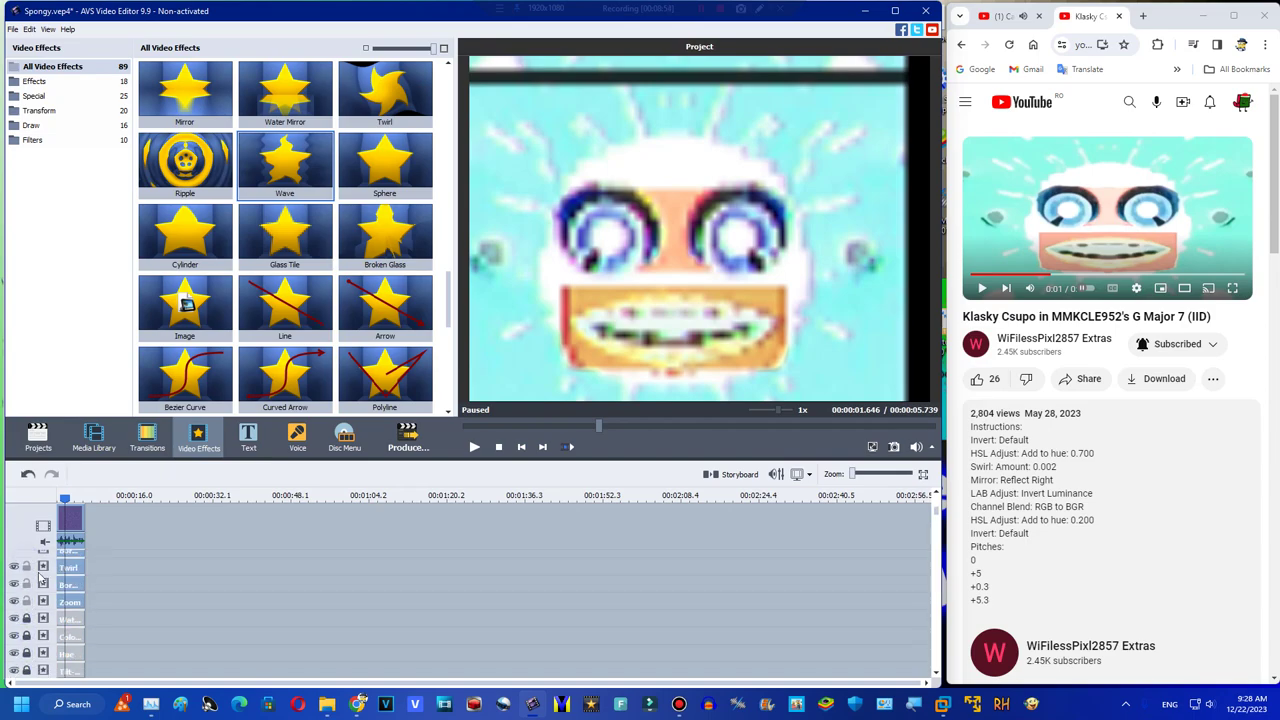
{"action": "scroll", "coordinate": [38, 595], "scroll_direction": "down", "scroll_amount": 1}
{"action": "left_click", "coordinate": [26, 621]}
{"action": "left_click", "coordinate": [26, 604]}
{"action": "left_click", "coordinate": [26, 587]}
{"action": "left_click", "coordinate": [26, 570]}
{"action": "scroll", "coordinate": [28, 570], "scroll_direction": "up", "scroll_amount": 1}
{"action": "left_click", "coordinate": [26, 558]}
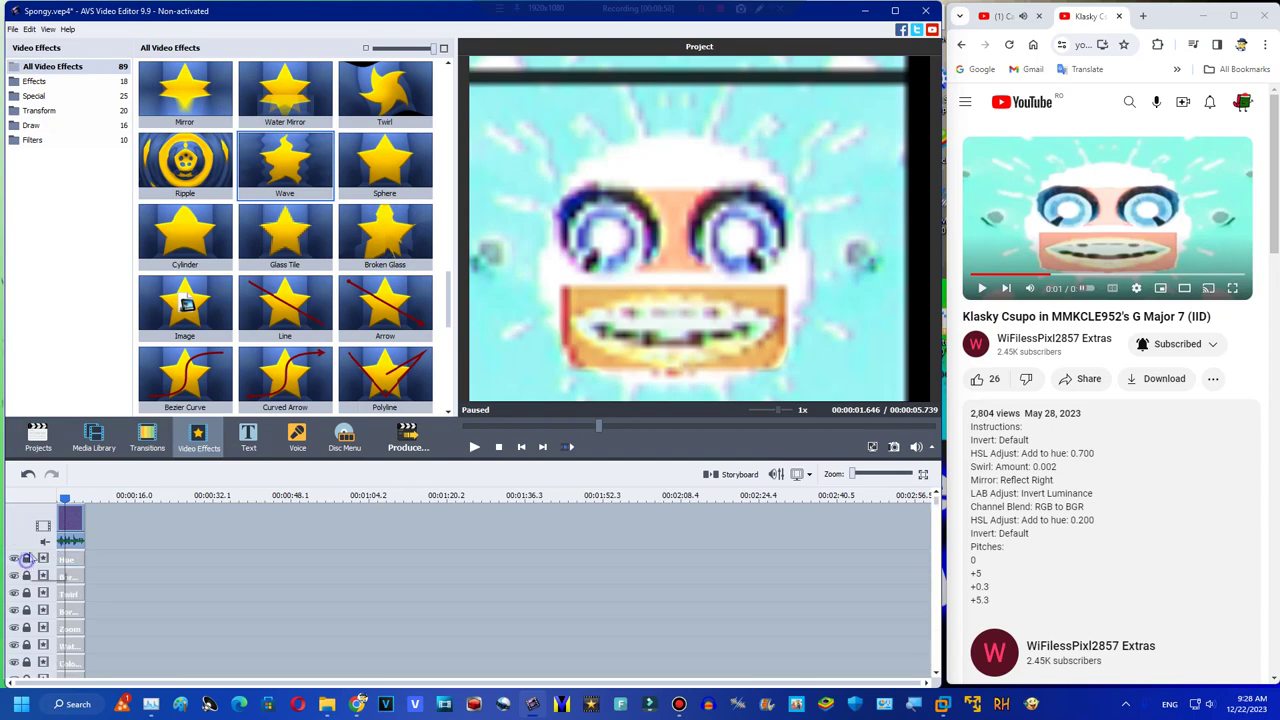
Delete the clip from the main video line and start saving the project under a new name
{"action": "left_click", "coordinate": [64, 511]}
{"action": "key", "text": "Delete"}
{"action": "left_click", "coordinate": [40, 439]}
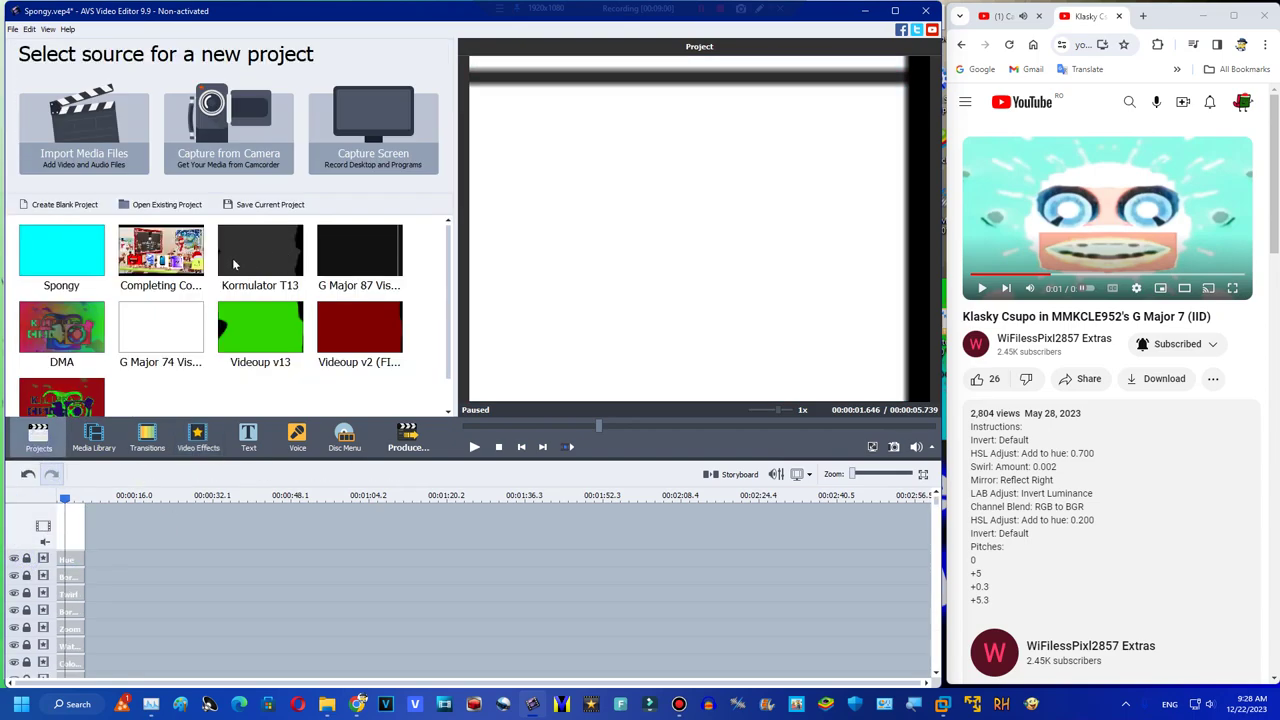
{"action": "left_click", "coordinate": [14, 29]}
{"action": "left_click", "coordinate": [50, 111]}
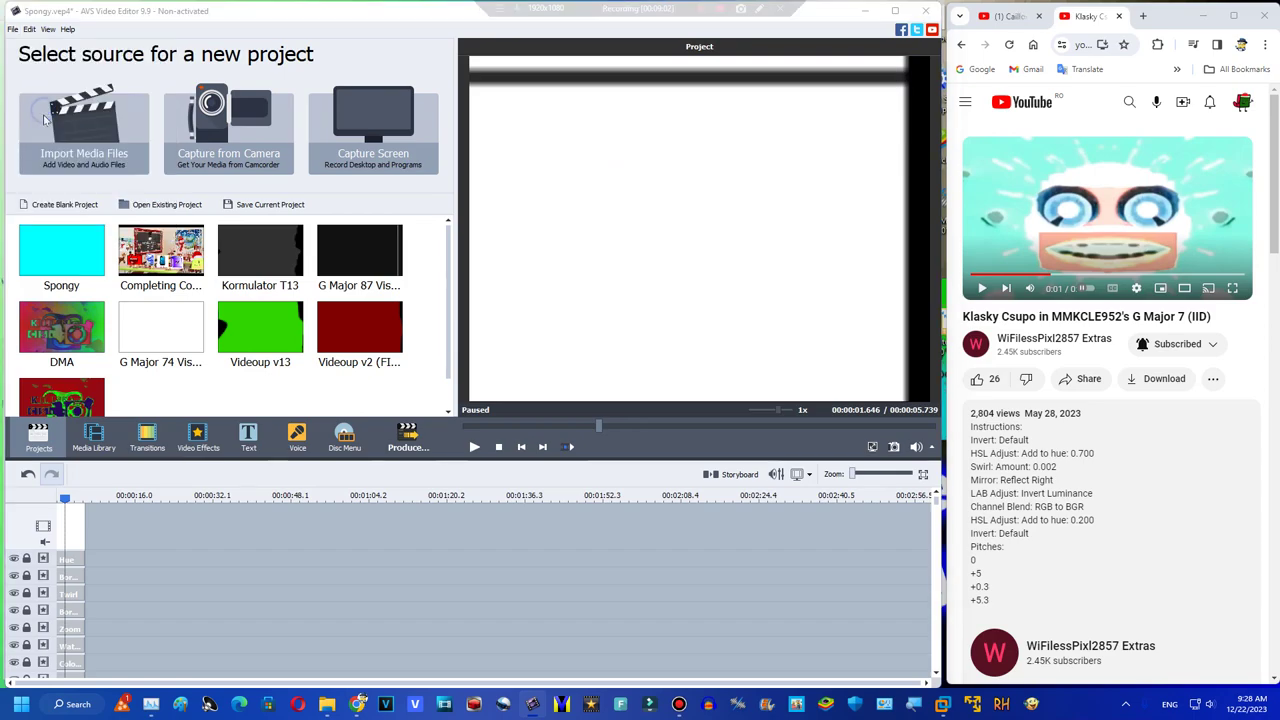
Choose the folder Vep for AVS Effects! inside Replace Effects AVS Video Editor on drive 2T3 (M:) as the save location
{"action": "left_click", "coordinate": [686, 177]}
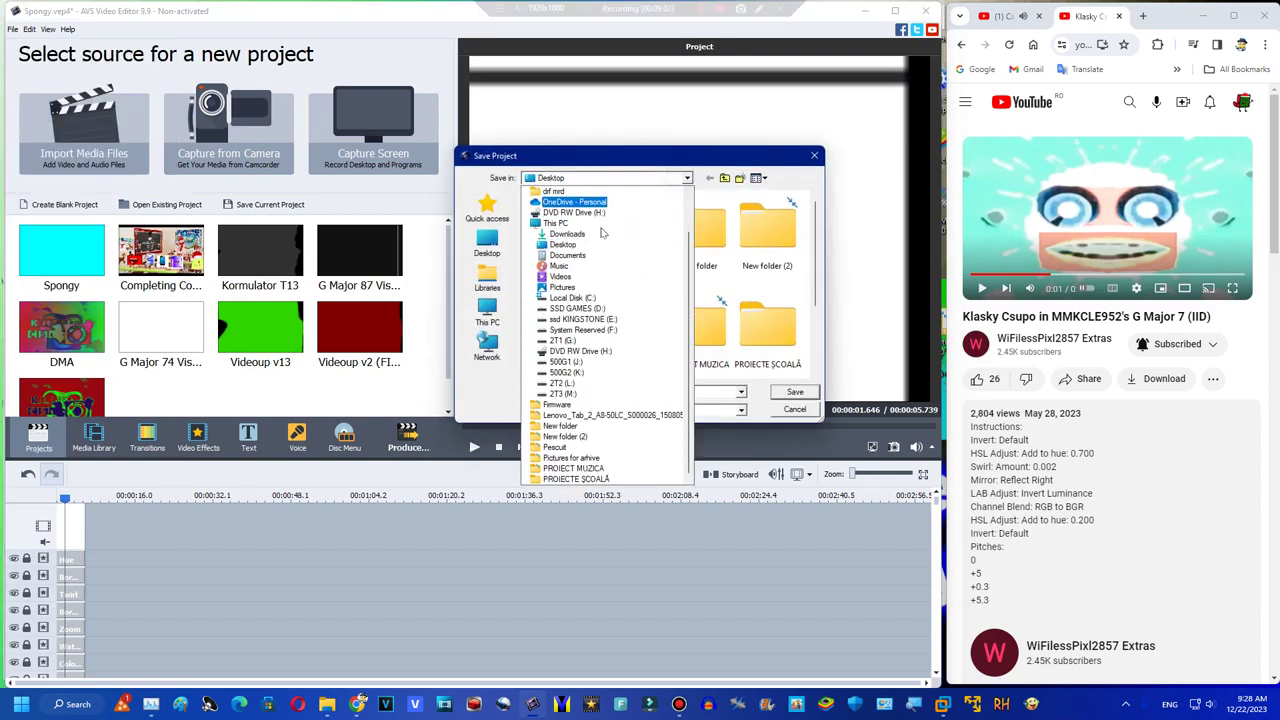
{"action": "left_click", "coordinate": [570, 398]}
{"action": "scroll", "coordinate": [812, 310], "scroll_direction": "down", "scroll_amount": 3}
{"action": "scroll", "coordinate": [813, 311], "scroll_direction": "down", "scroll_amount": 5}
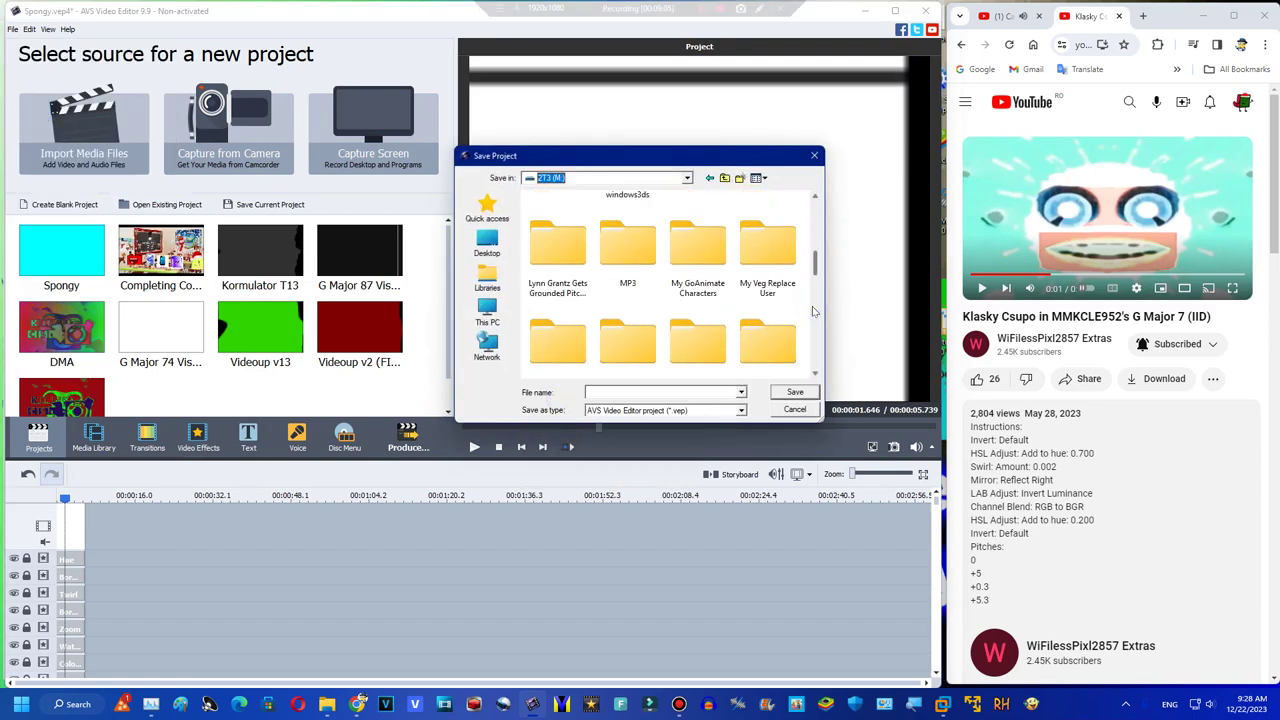
{"action": "double_click", "coordinate": [774, 205]}
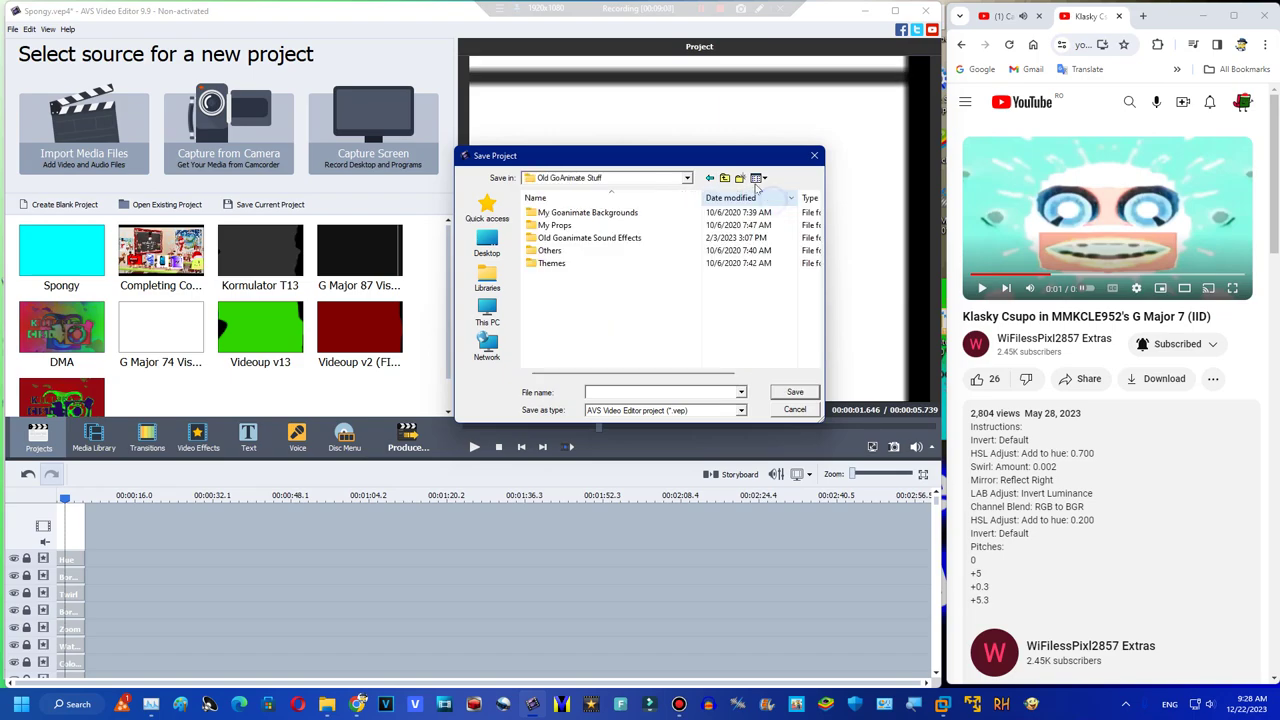
{"action": "left_click", "coordinate": [710, 178]}
{"action": "scroll", "coordinate": [822, 321], "scroll_direction": "down", "scroll_amount": 3}
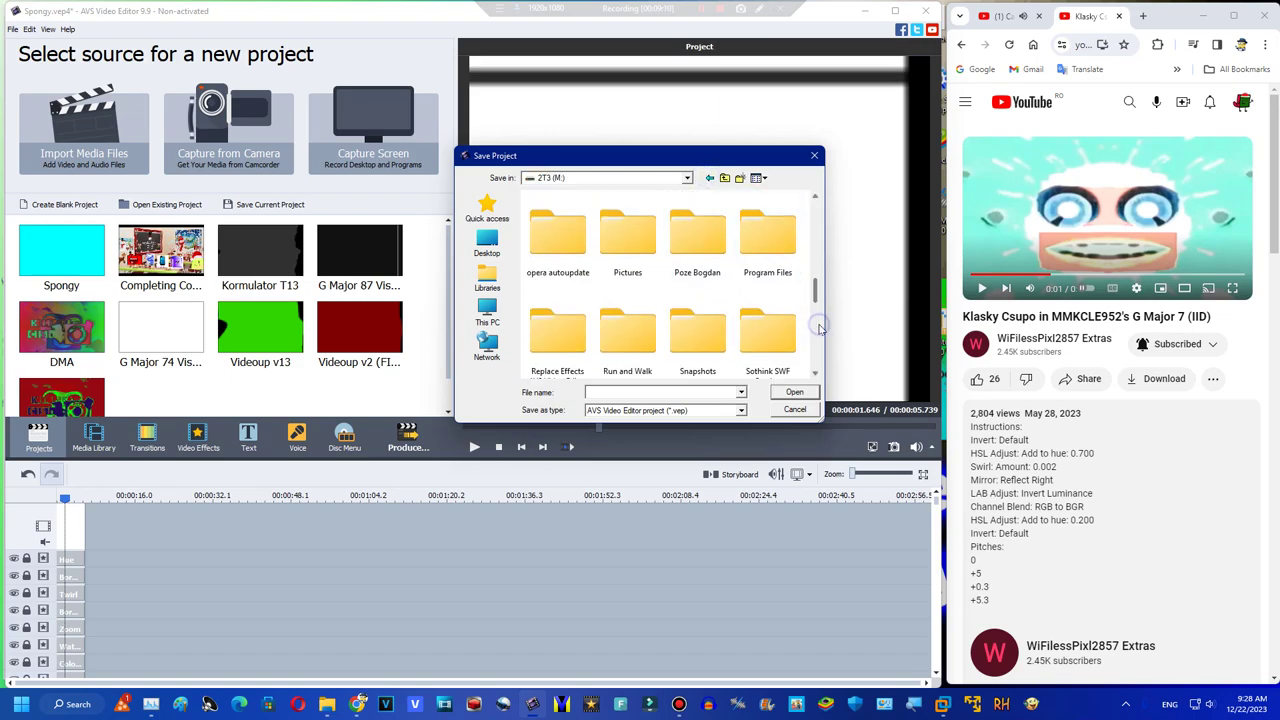
{"action": "double_click", "coordinate": [577, 348]}
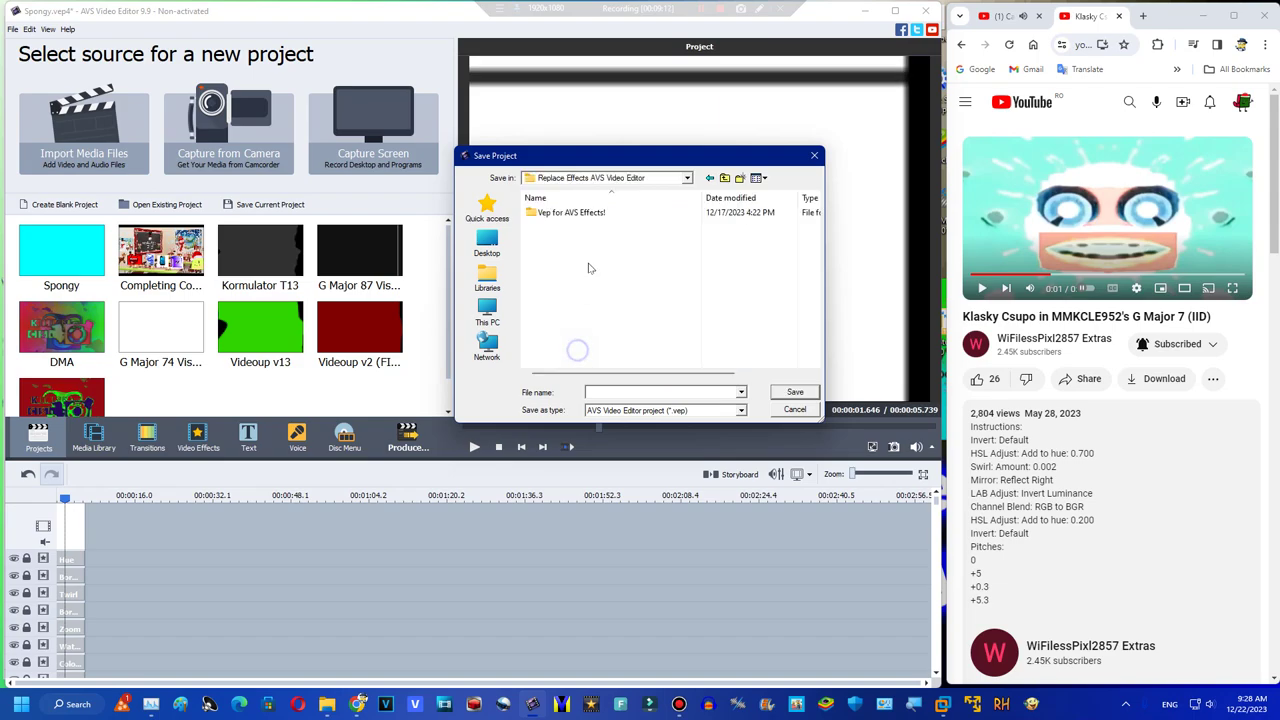
{"action": "double_click", "coordinate": [578, 213]}
Save the project as "952's G Major 7"
{"action": "type", "text": "D"}
{"action": "key", "text": "BackSpace"}
{"action": "type", "text": "952's G Major 7"}
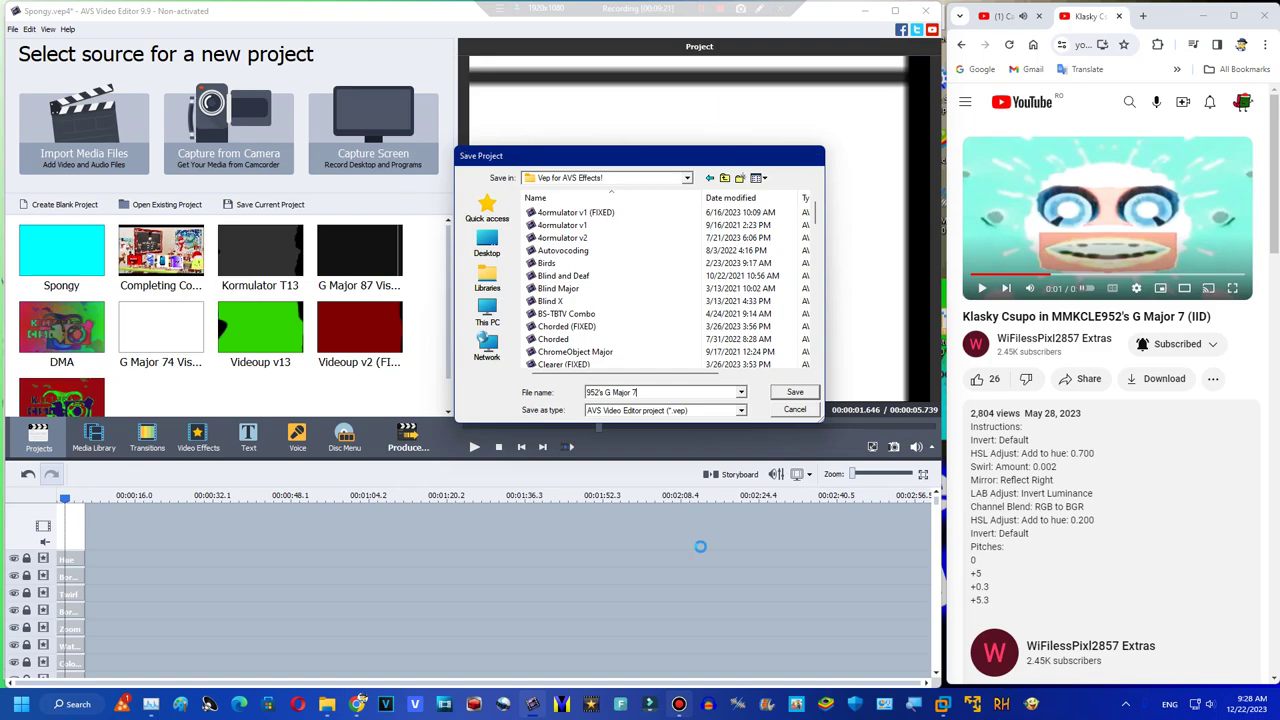
{"action": "key", "text": "Return"}
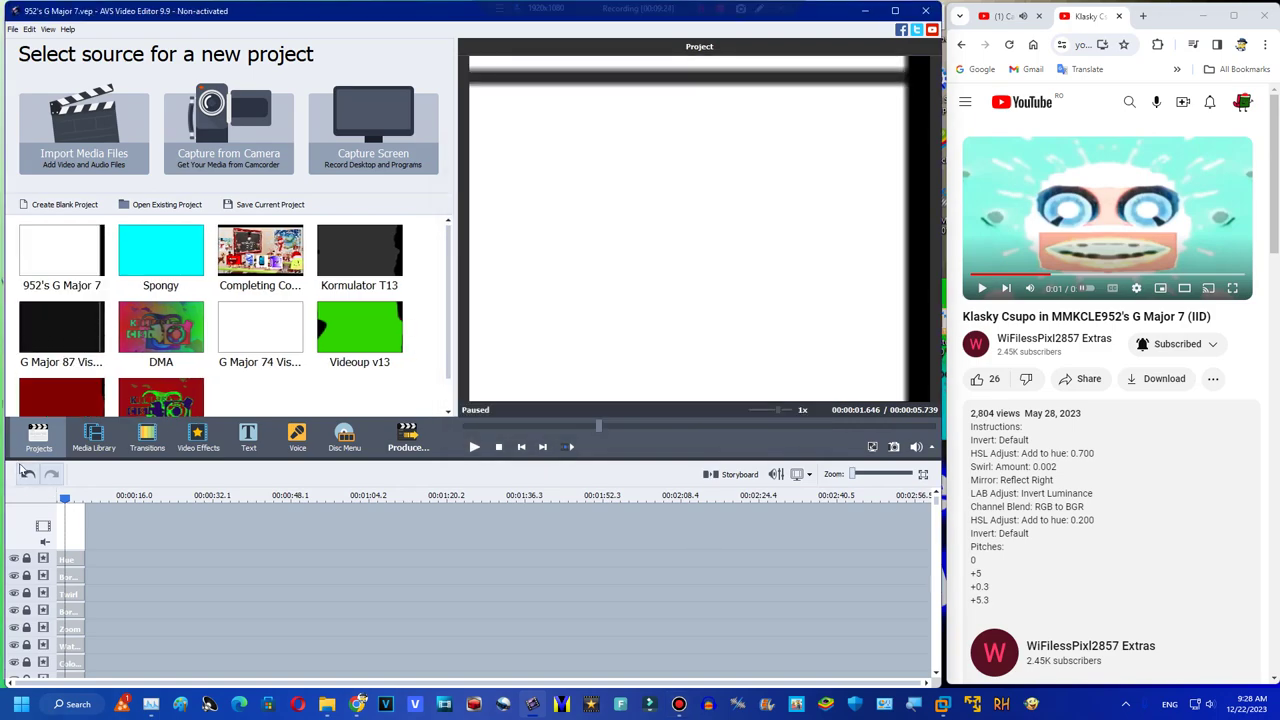
Restore the deleted clip and open the settings of the bottommost Hue effect
{"action": "left_click", "coordinate": [60, 510]}
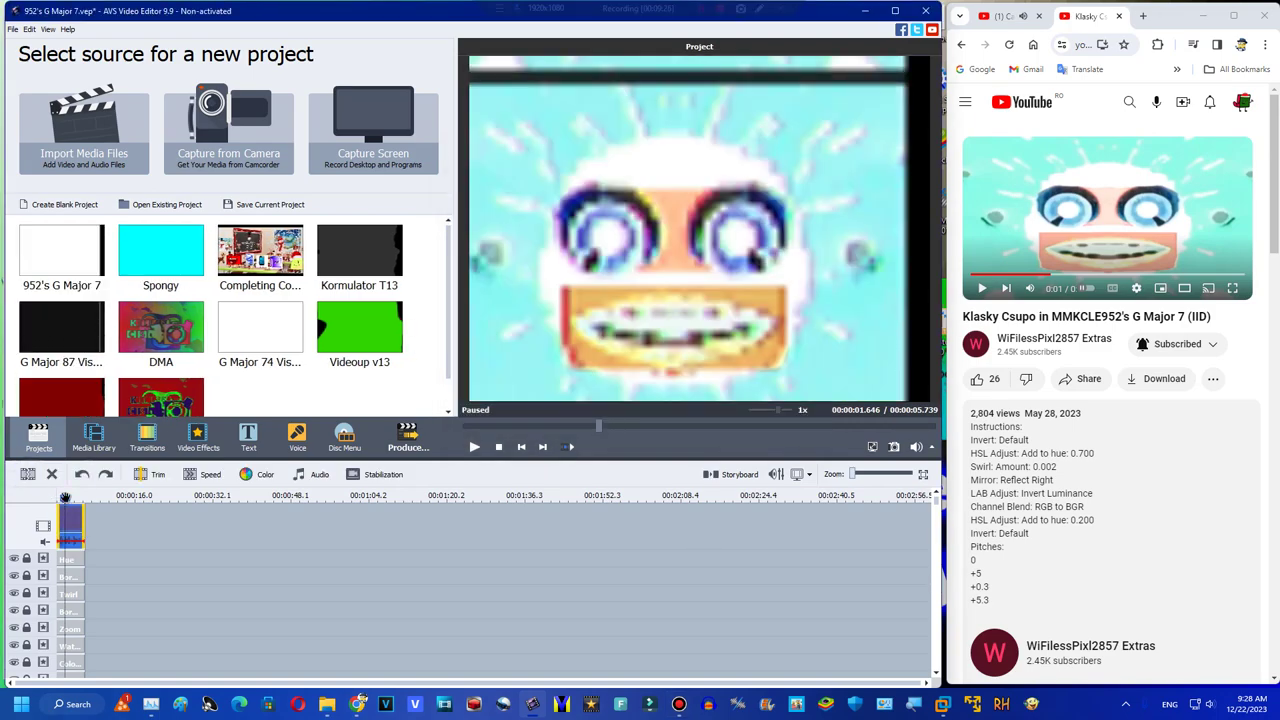
{"action": "scroll", "coordinate": [936, 557], "scroll_direction": "down", "scroll_amount": 1}
{"action": "scroll", "coordinate": [940, 518], "scroll_direction": "down", "scroll_amount": 3}
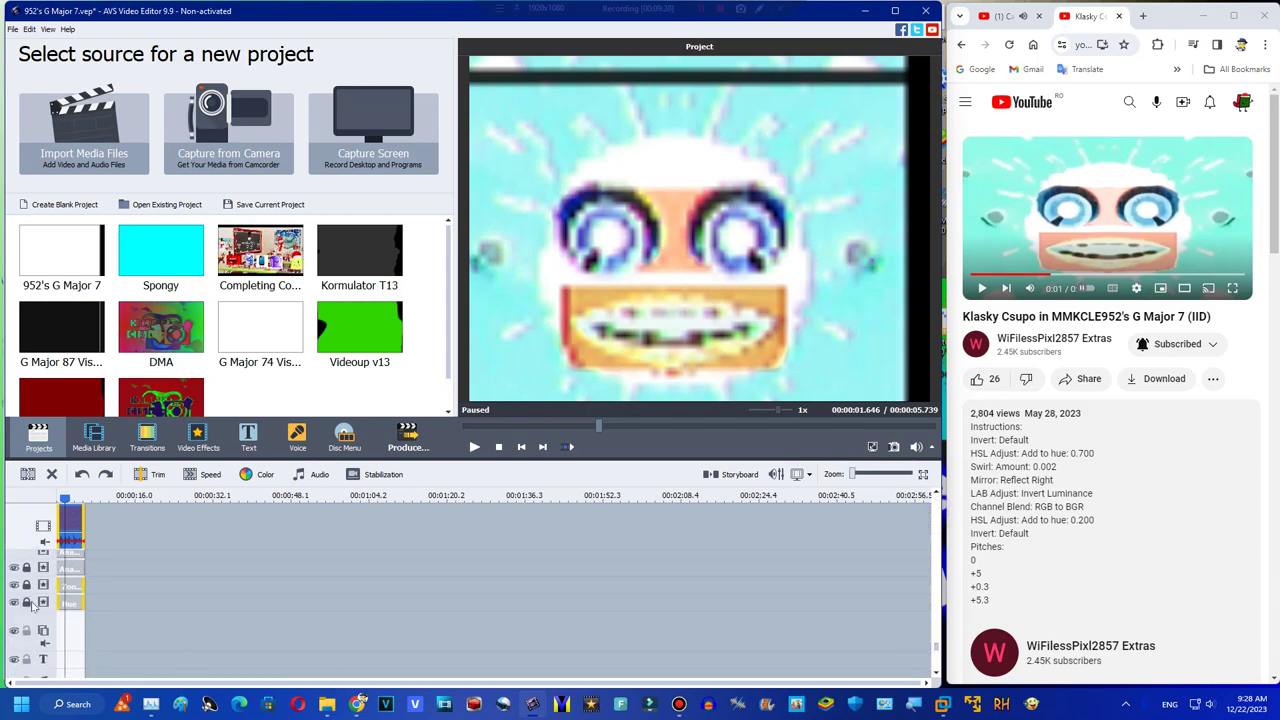
{"action": "left_click", "coordinate": [68, 603]}
Return the browser to the G Major 37 video as color reference and set the Hue Angle to -149
{"action": "left_click", "coordinate": [961, 44]}
{"action": "left_click", "coordinate": [961, 44]}
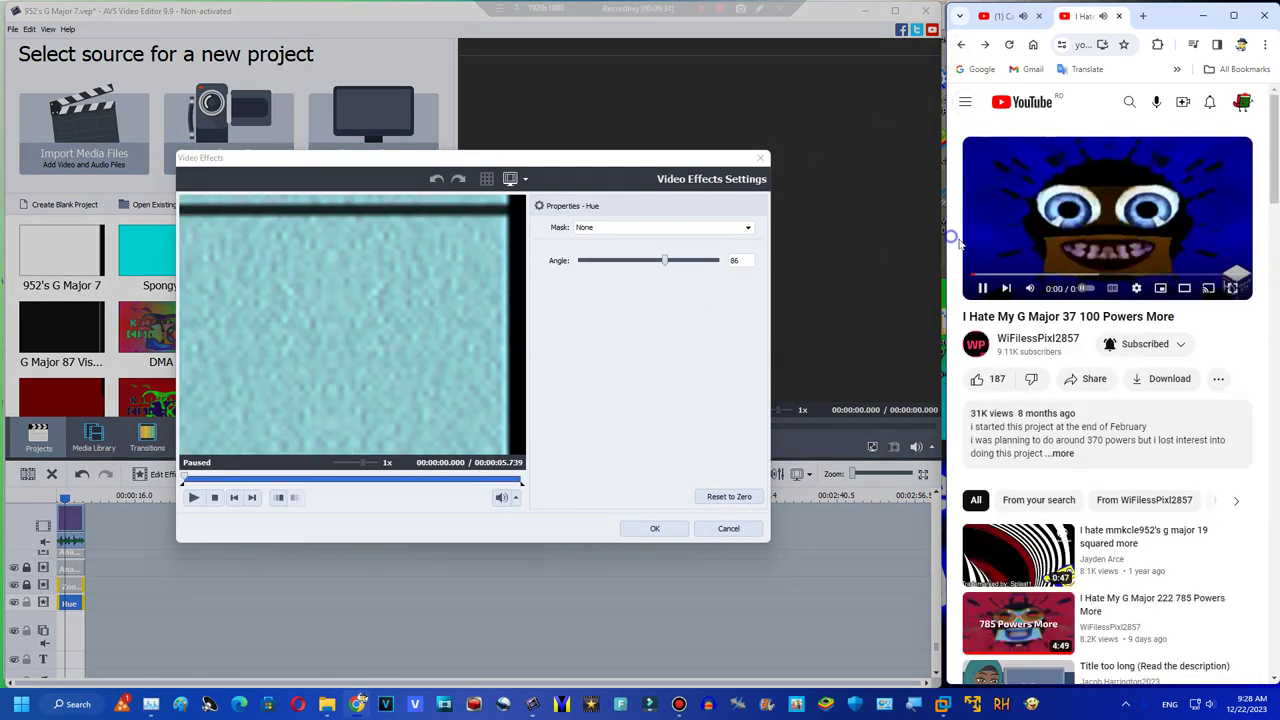
{"action": "left_click", "coordinate": [302, 480]}
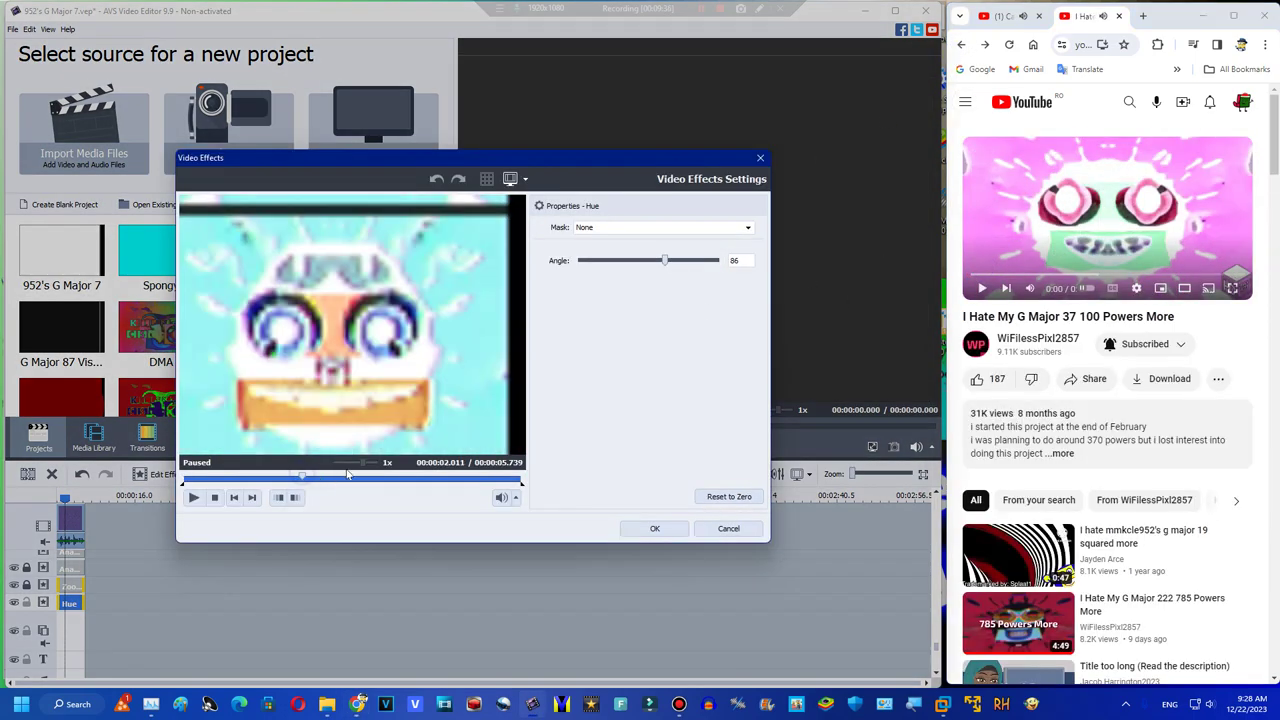
{"action": "left_click_drag", "start_coordinate": [667, 261], "coordinate": [617, 272]}
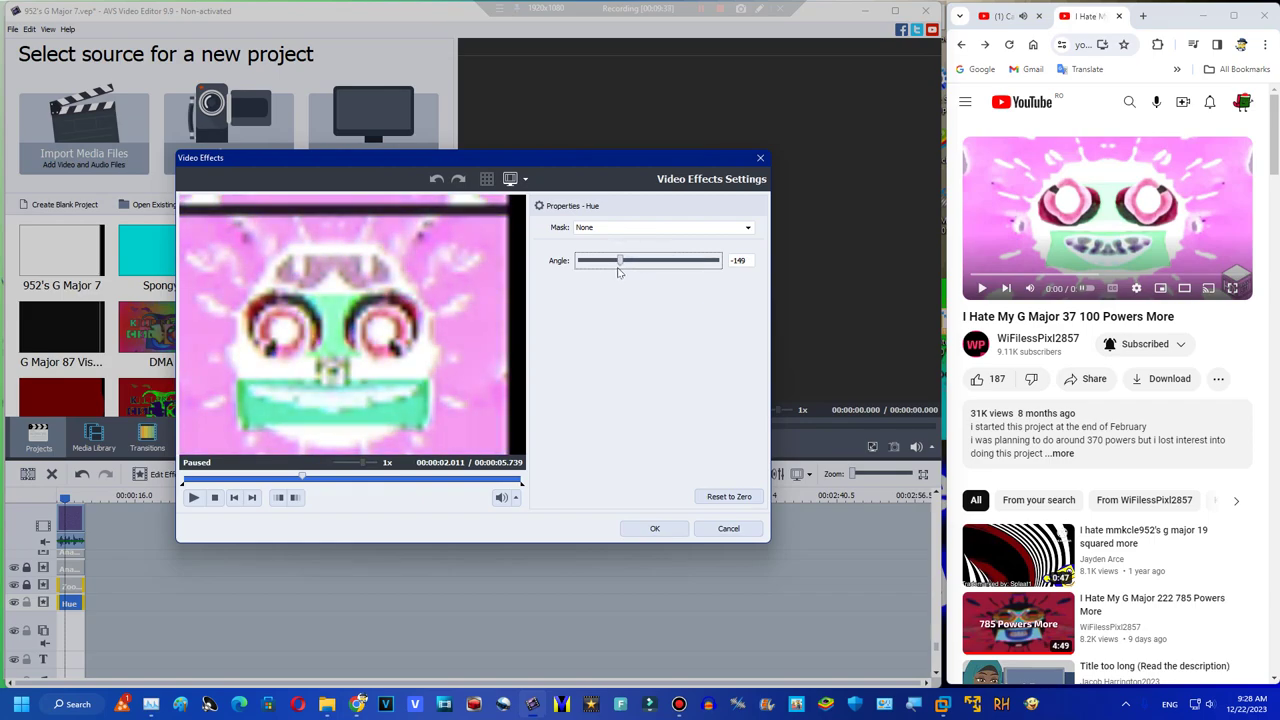
{"action": "left_click", "coordinate": [648, 527]}
Save a copy of the project as "WiFilessPixl2857's G Major 37" in the same folder
{"action": "left_click", "coordinate": [13, 29]}
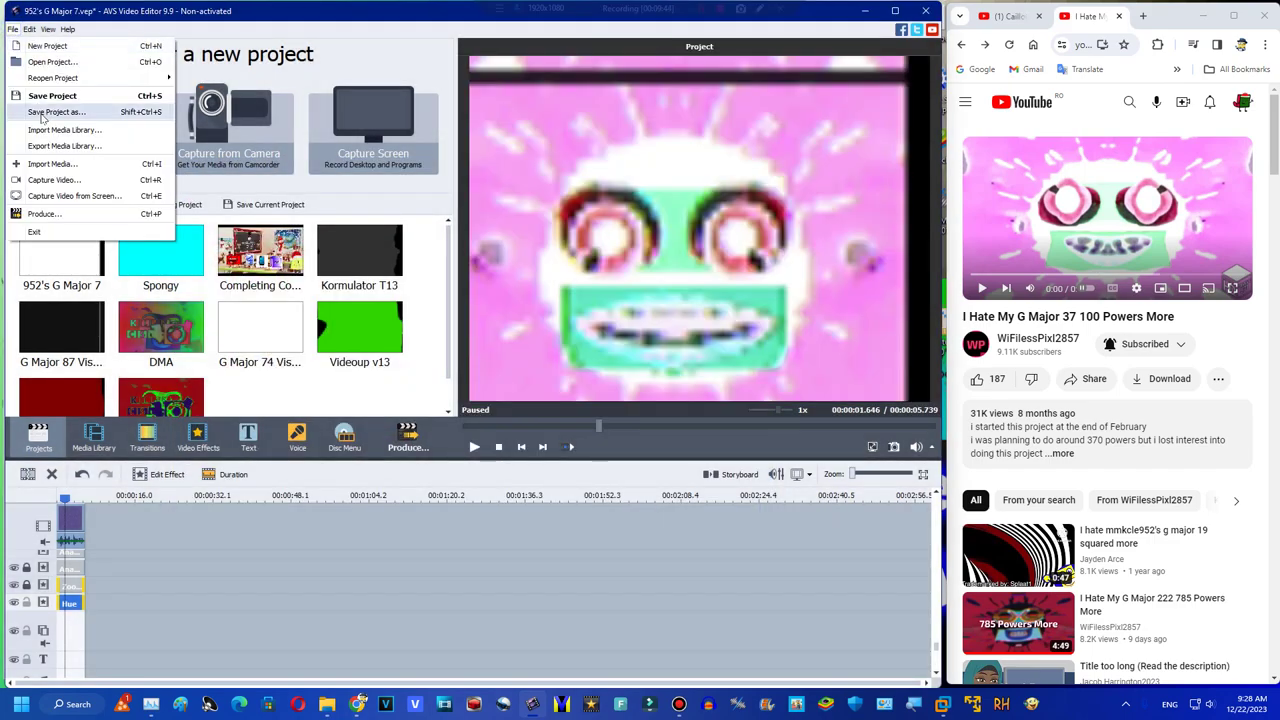
{"action": "left_click", "coordinate": [45, 112]}
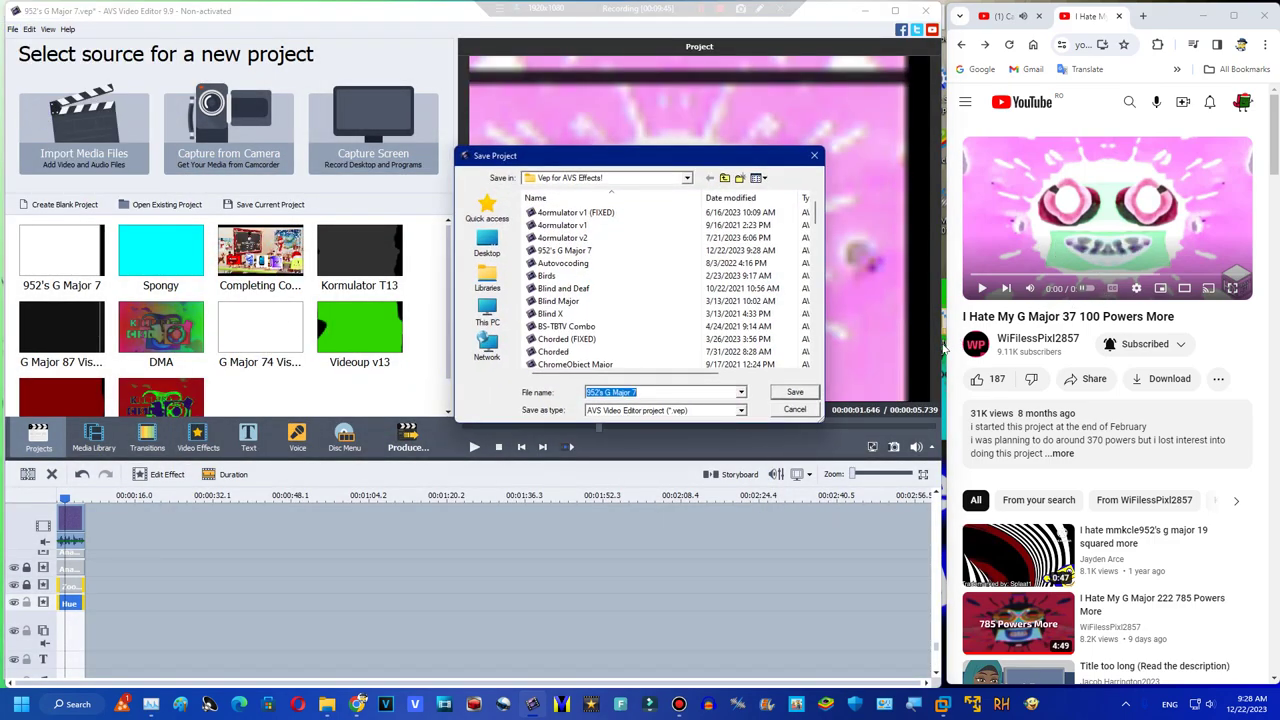
{"action": "type", "text": "WiFilessPixl2857's"}
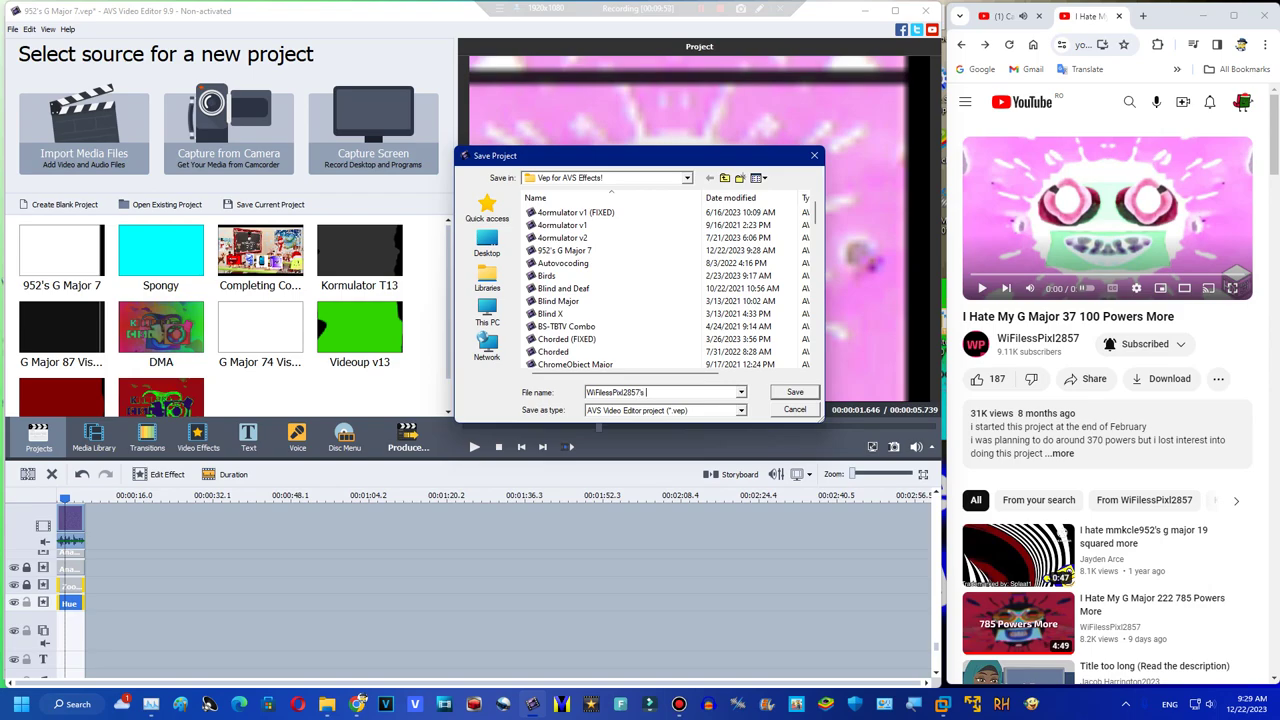
{"action": "type", "text": "7"}
{"action": "key", "text": "Return"}
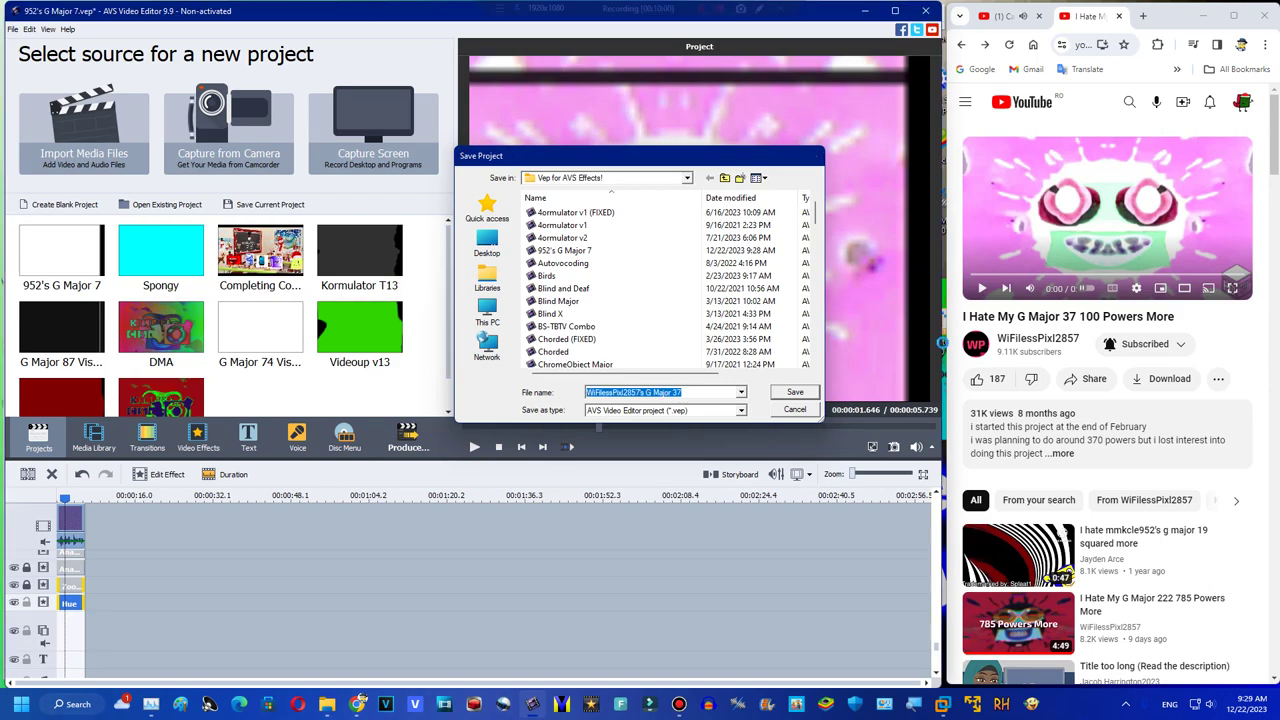
Lock the bottommost Hue line again and show the Media Library
{"action": "left_click", "coordinate": [68, 515]}
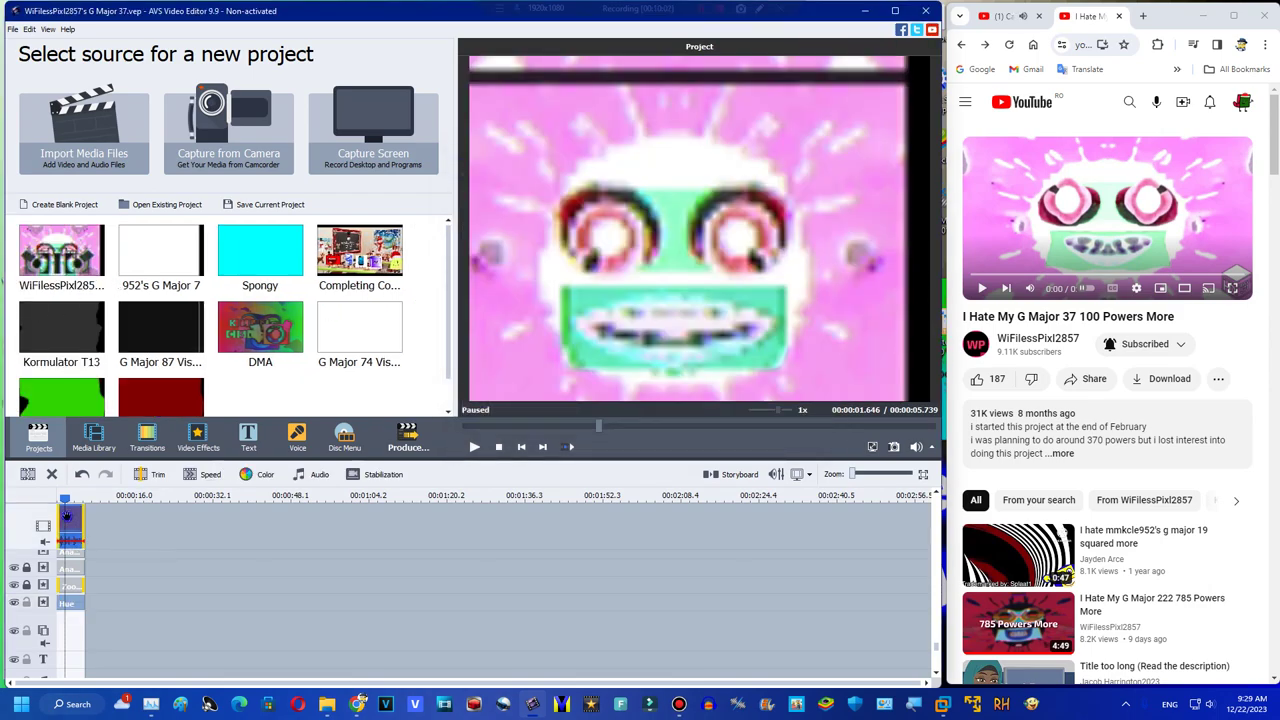
{"action": "left_click", "coordinate": [27, 601]}
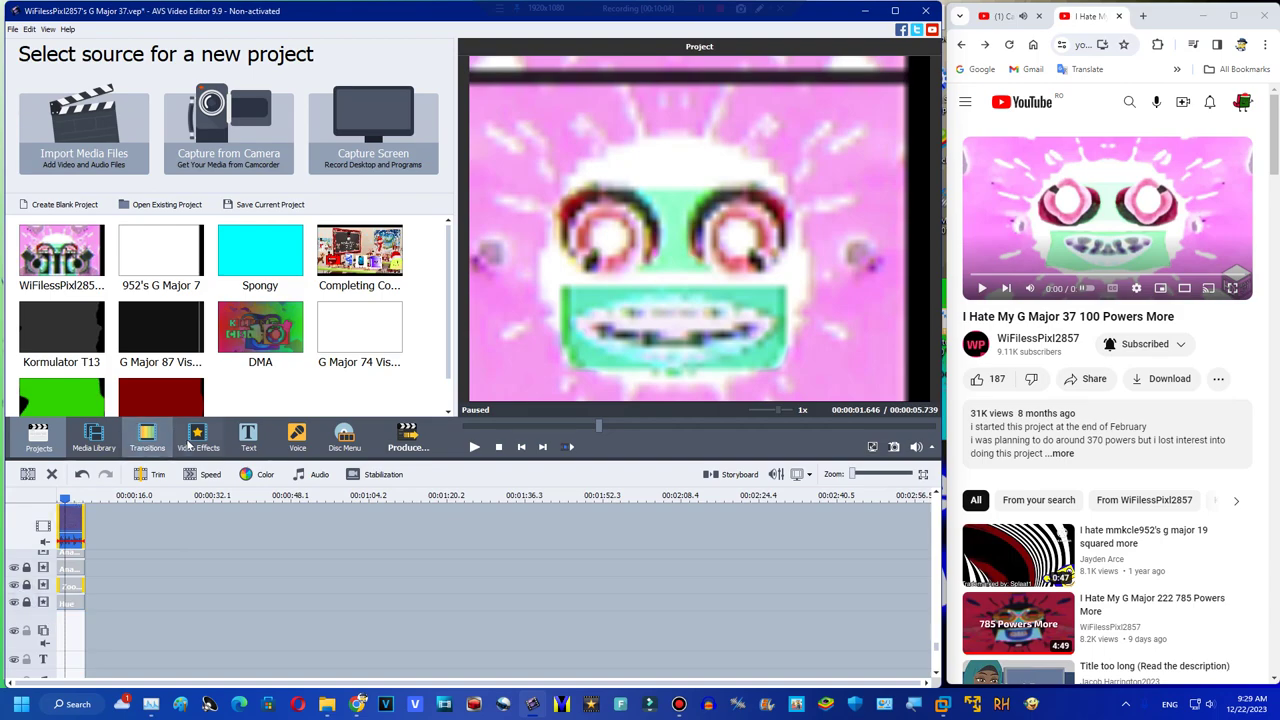
{"action": "left_click", "coordinate": [110, 450]}
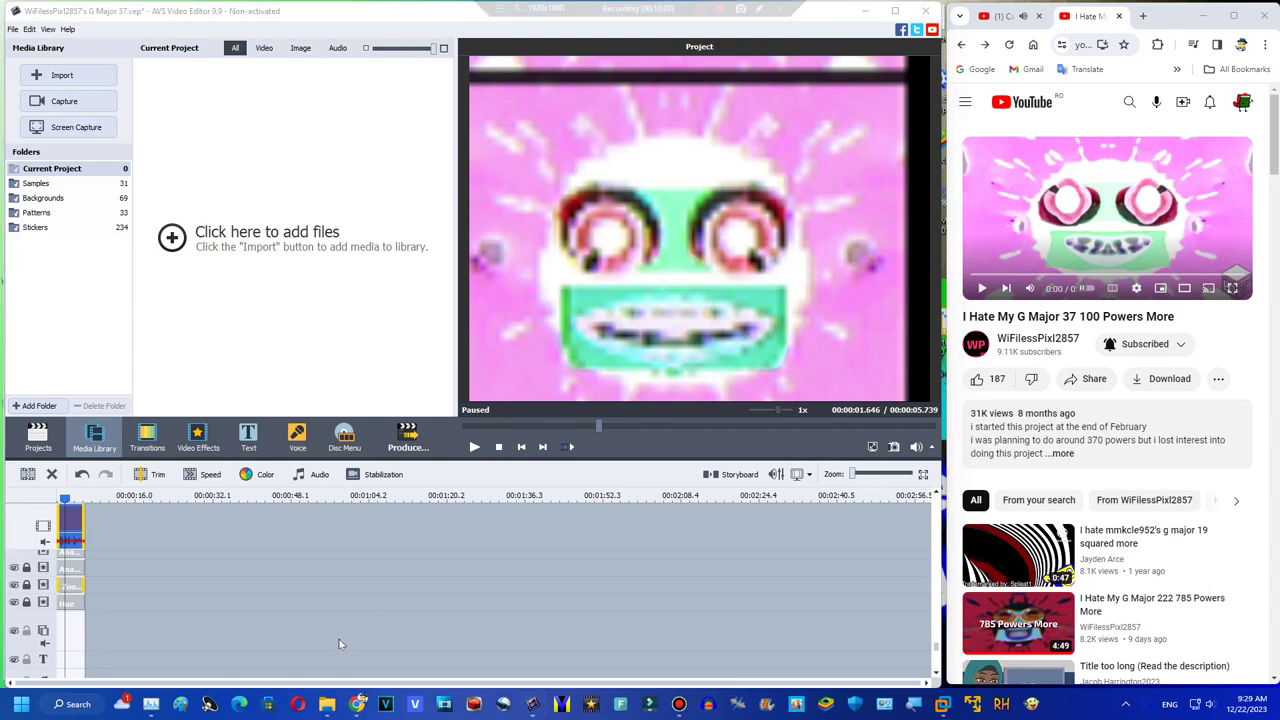
Switch to File Explorer and browse to the Klasky Csupo audio files in the MP3 folder on drive 2T3 (M:)
{"action": "left_click", "coordinate": [327, 704]}
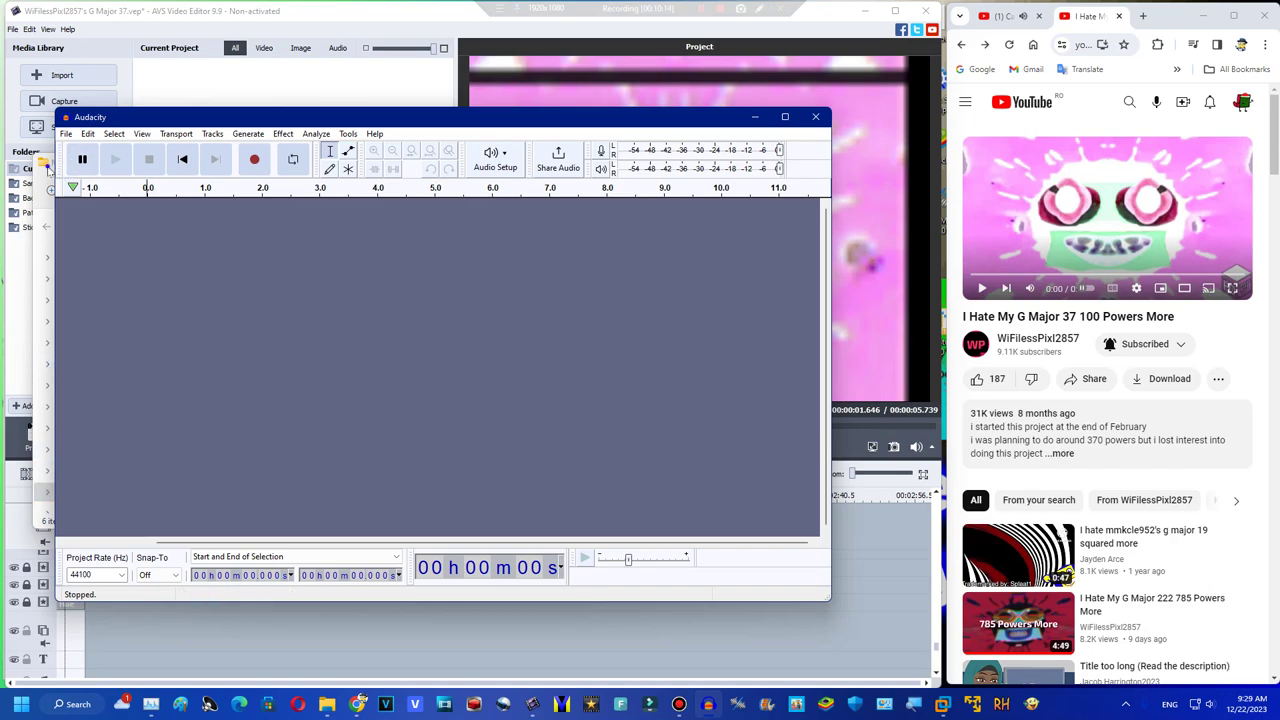
{"action": "left_click", "coordinate": [48, 170]}
{"action": "scroll", "coordinate": [100, 420], "scroll_direction": "down", "scroll_amount": 1}
{"action": "left_click", "coordinate": [86, 470]}
{"action": "scroll", "coordinate": [368, 470], "scroll_direction": "down", "scroll_amount": 1}
{"action": "double_click", "coordinate": [443, 460]}
{"action": "left_click", "coordinate": [212, 226]}
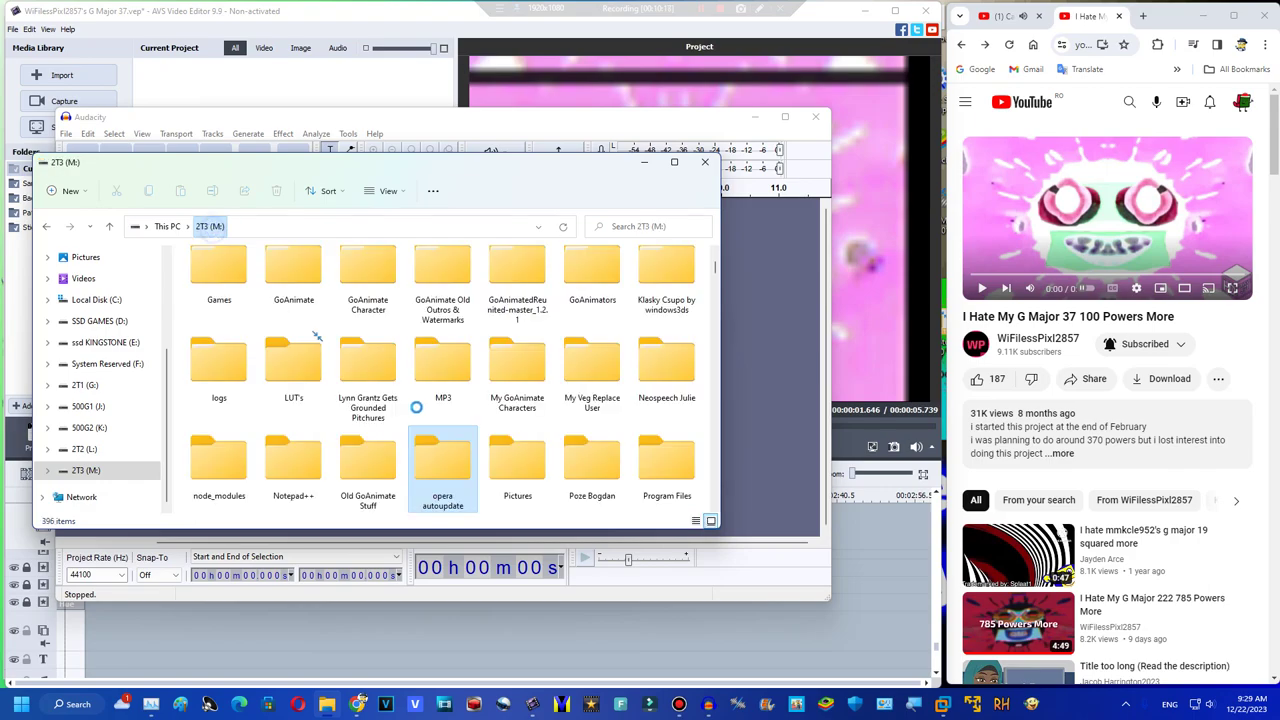
{"action": "double_click", "coordinate": [429, 368]}
{"action": "scroll", "coordinate": [324, 368], "scroll_direction": "down", "scroll_amount": 1}
{"action": "scroll", "coordinate": [324, 368], "scroll_direction": "down", "scroll_amount": 3}
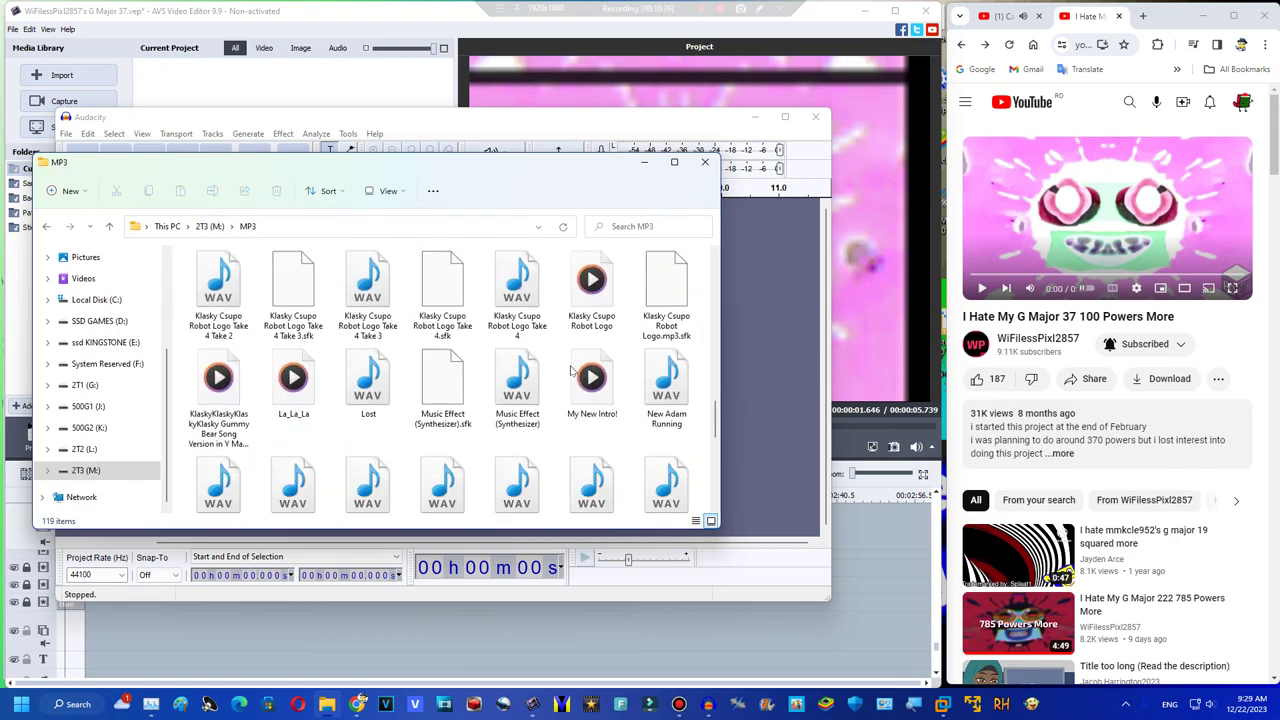
Import the Klasky Csupo Robot Logo audio file repeatedly into Audacity as separate stacked tracks
{"action": "left_click_drag", "start_coordinate": [593, 285], "coordinate": [746, 330]}
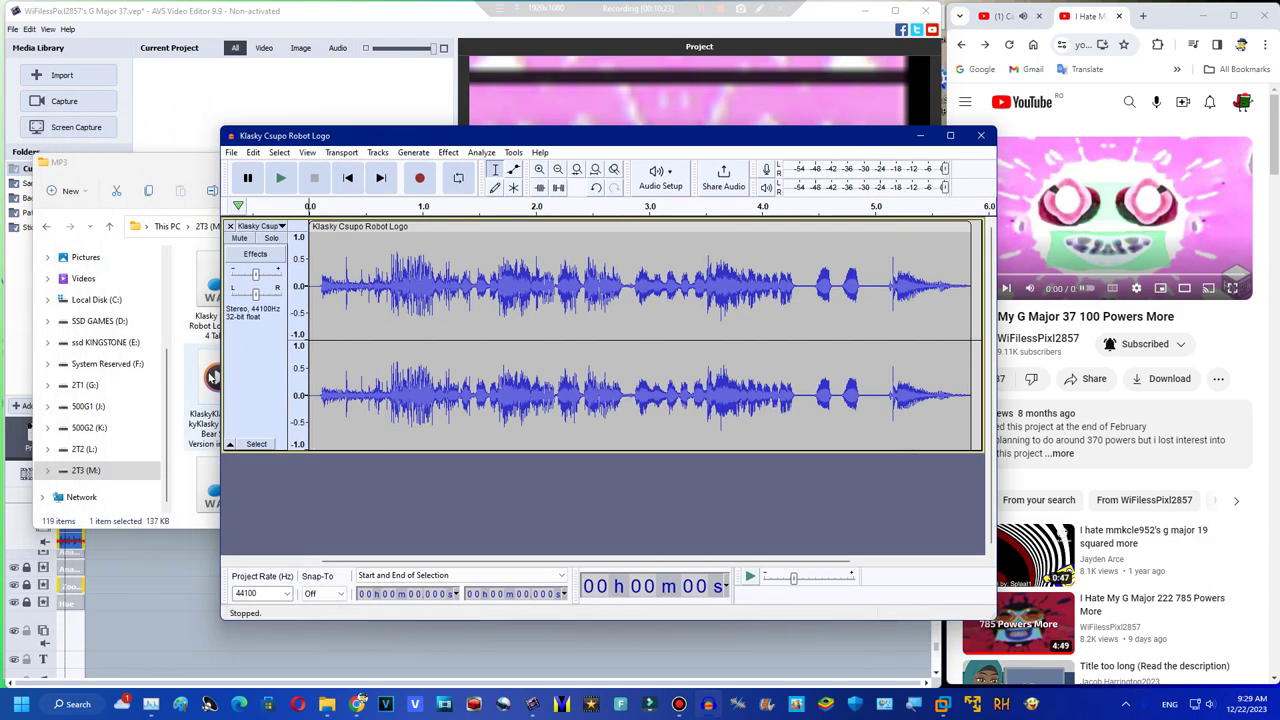
{"action": "left_click", "coordinate": [212, 376]}
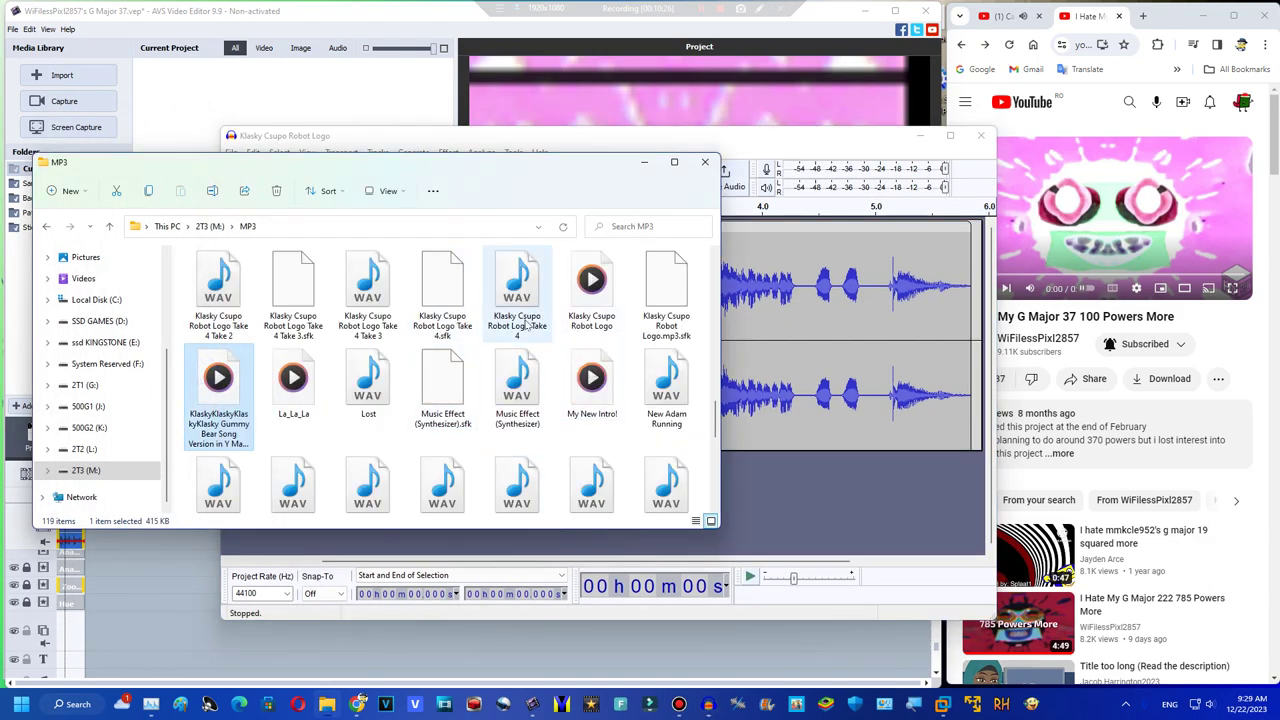
{"action": "left_click_drag", "start_coordinate": [591, 285], "coordinate": [746, 330]}
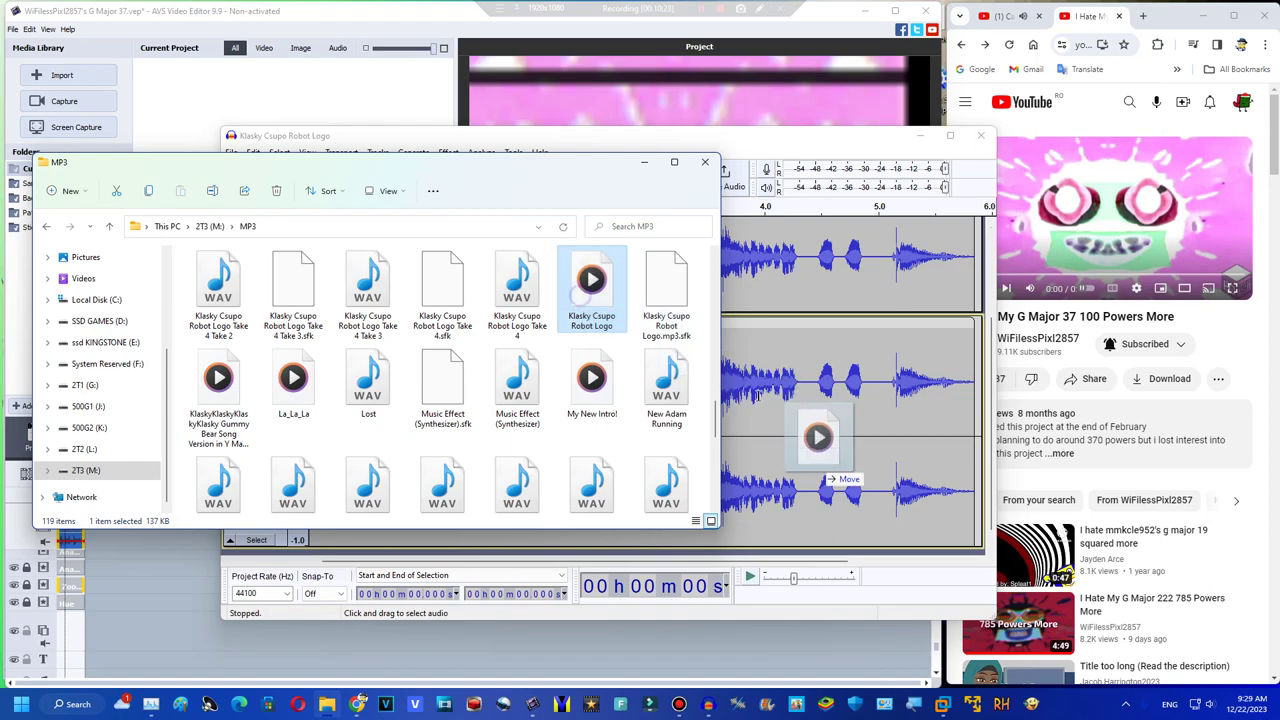
{"action": "left_click", "coordinate": [991, 452]}
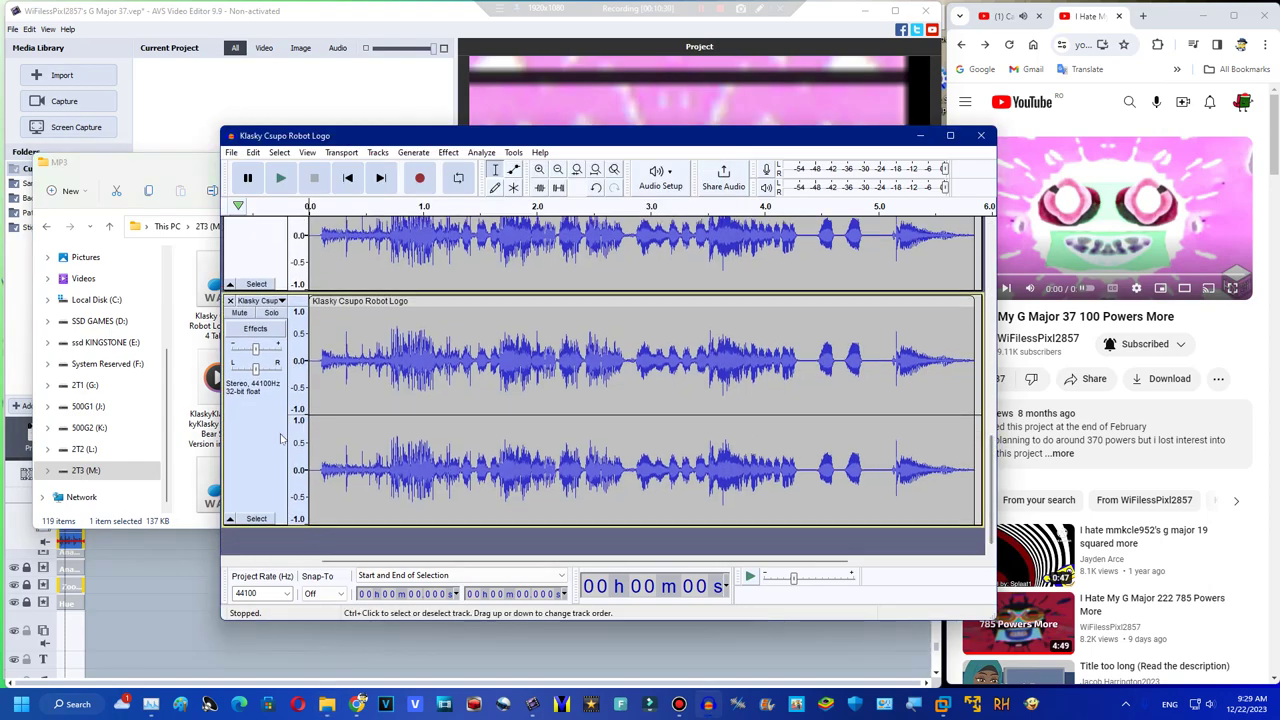
Open the Sliding Stretch effect for the bottommost Klasky Csupo Robot Logo track, ready to edit its initial pitch shift
{"action": "left_click", "coordinate": [448, 152]}
{"action": "mouse_move", "coordinate": [538, 121]}
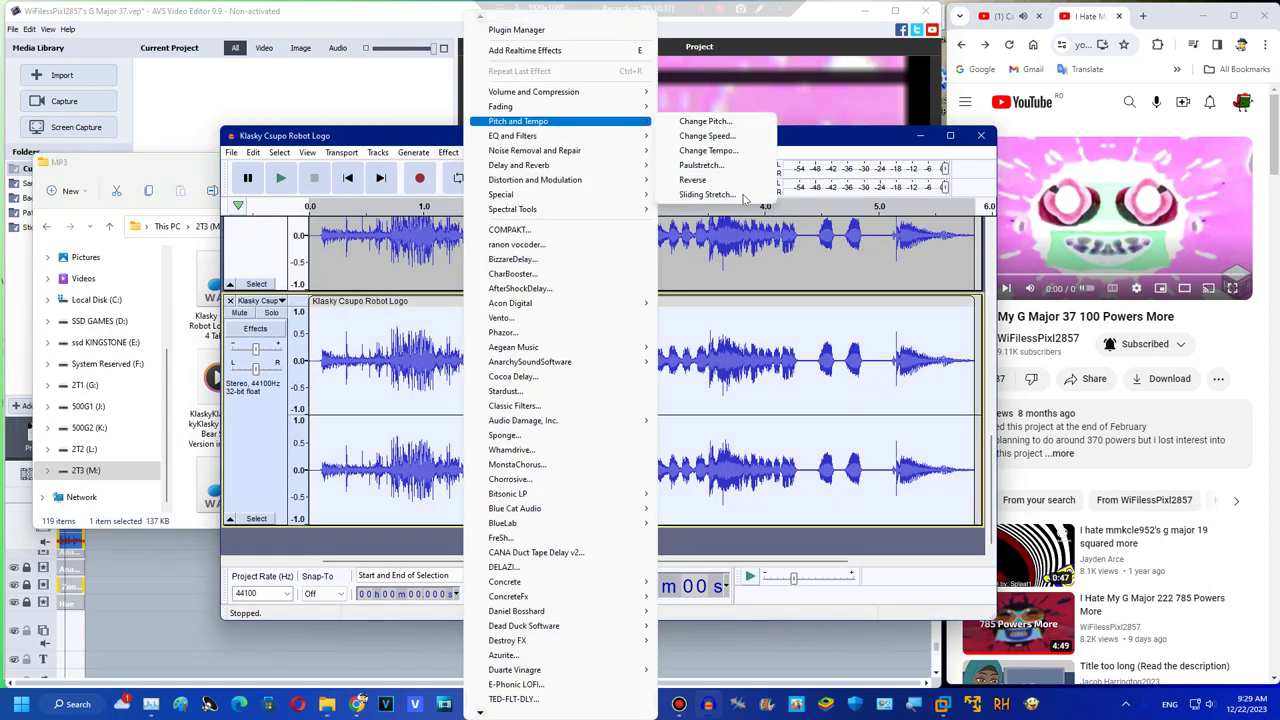
{"action": "left_click", "coordinate": [700, 196]}
{"action": "double_click", "coordinate": [568, 420]}
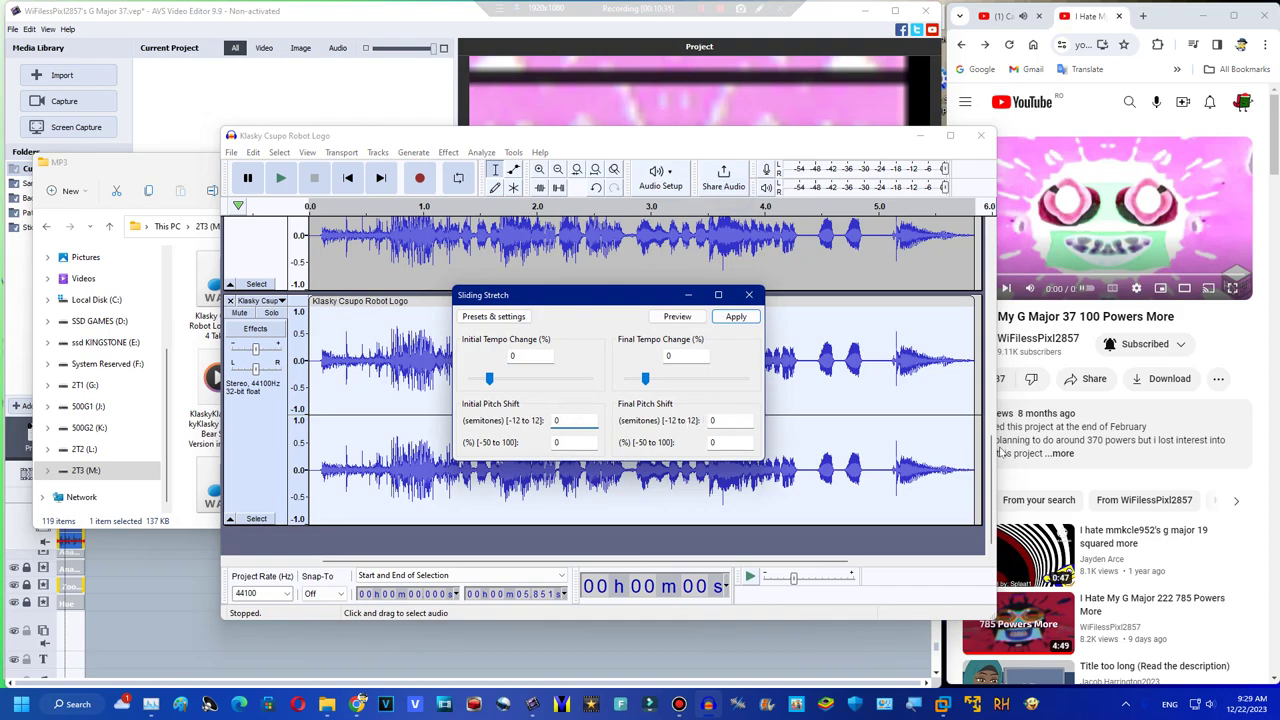
Switch to the G Major 37 video's comments in the browser and start a comment reading "Video: 952's G Major 7 +High Major"
{"action": "scroll", "coordinate": [1098, 405], "scroll_direction": "down", "scroll_amount": 15}
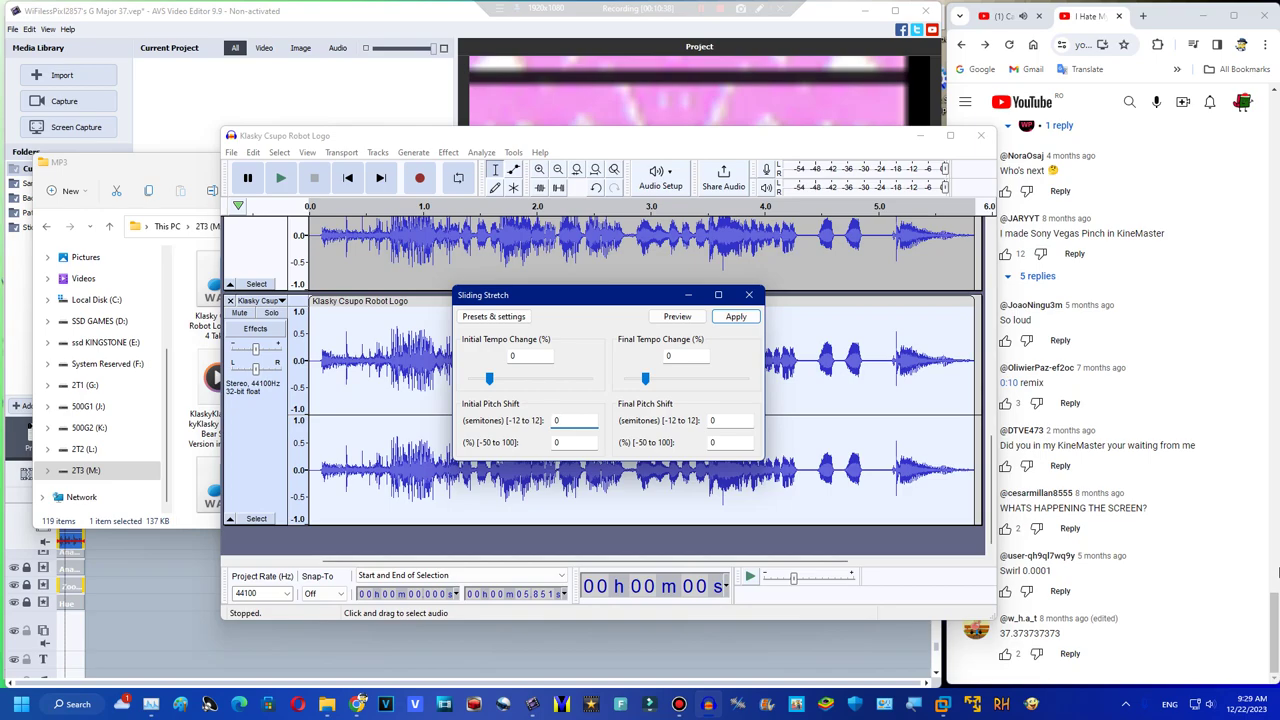
{"action": "left_click_drag", "start_coordinate": [1275, 601], "coordinate": [1245, 495]}
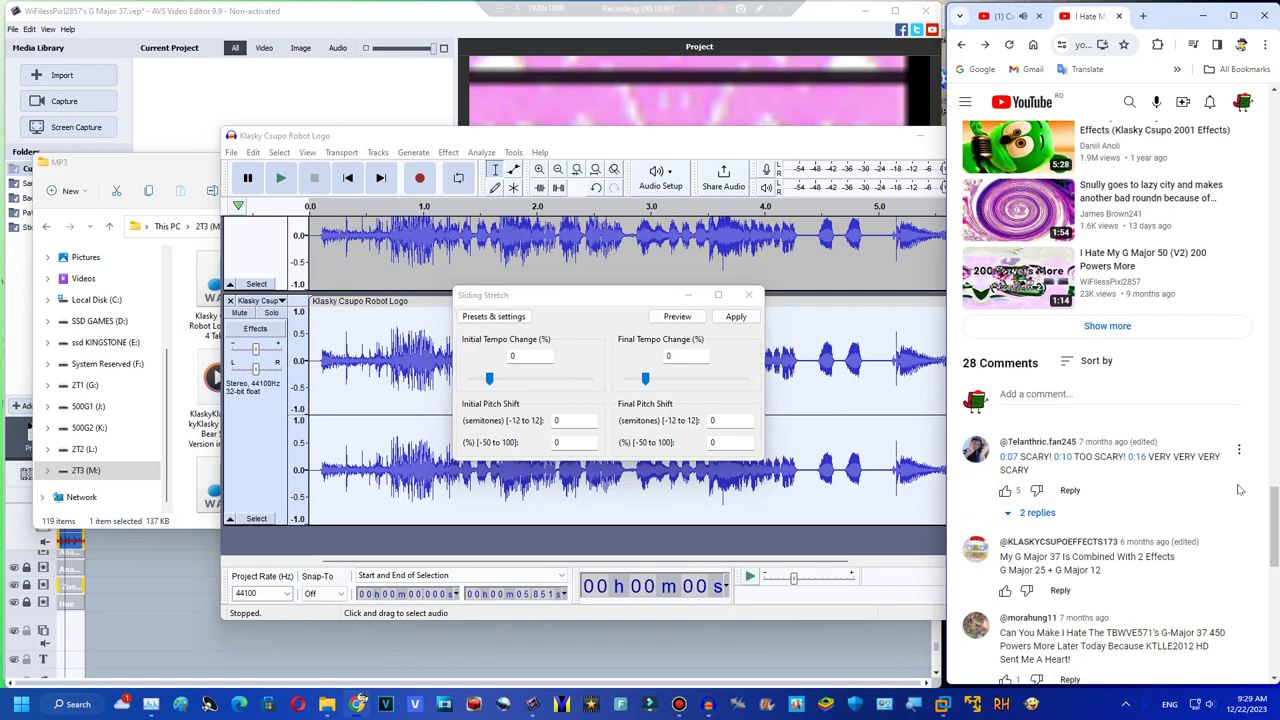
{"action": "left_click", "coordinate": [1103, 390]}
{"action": "type", "text": "Vide"}
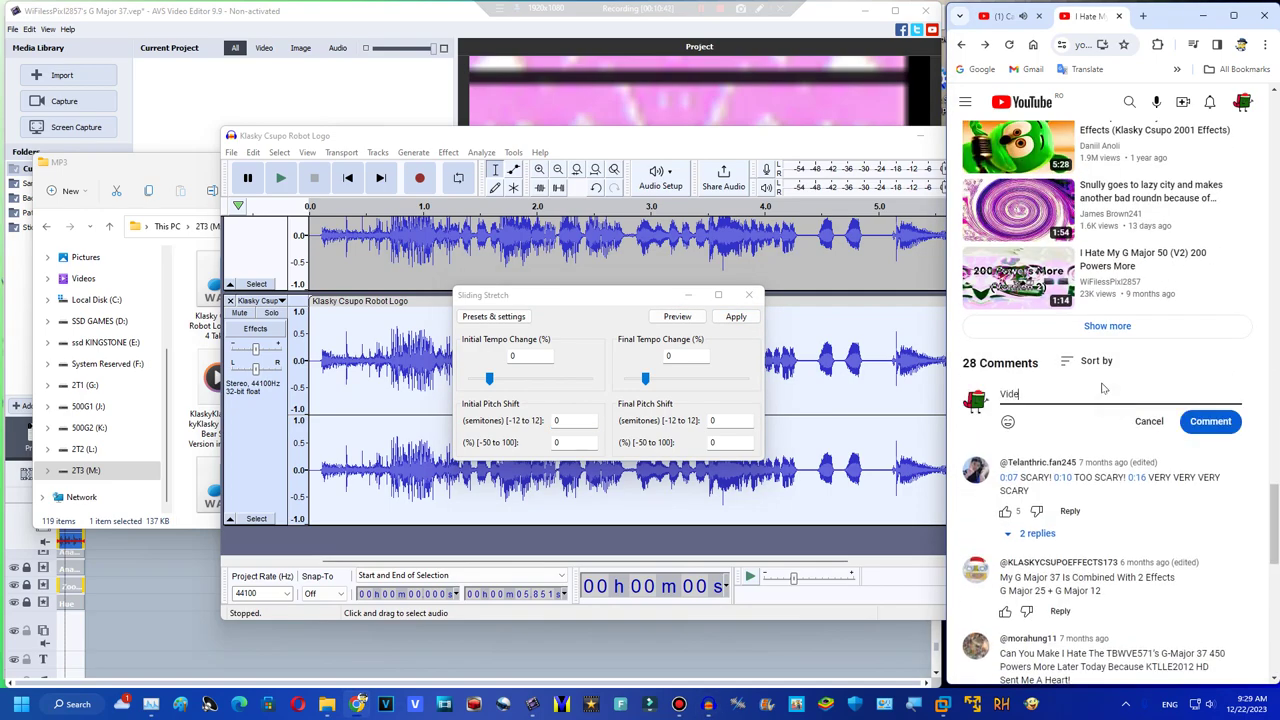
{"action": "type", "text": "o: 952"}
{"action": "key", "text": "Return"}
{"action": "key", "text": "BackSpace"}
{"action": "type", "text": "jor 7 +High Maj"}
{"action": "key", "text": "Return"}
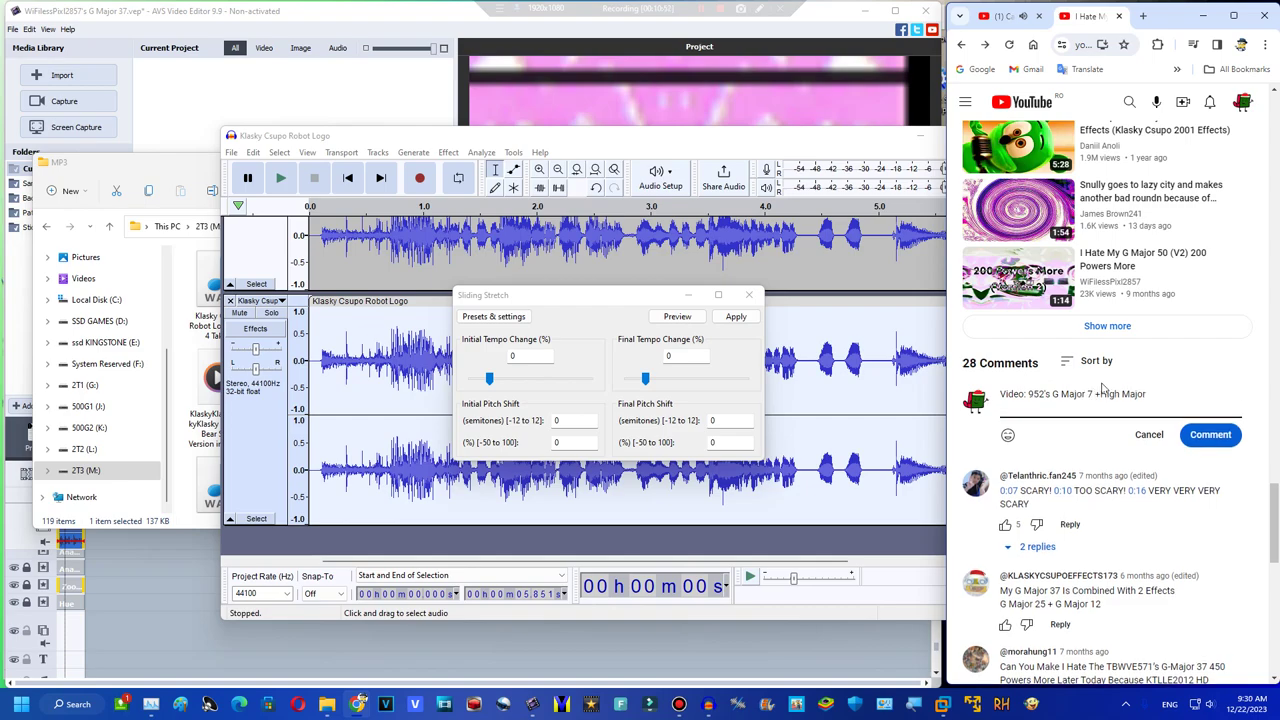
Add a "Pitches:" list with -0.15, 0, 4.85 and 5.00 to the comment and post it
{"action": "type", "text": "Pitches:"}
{"action": "key", "text": "Return"}
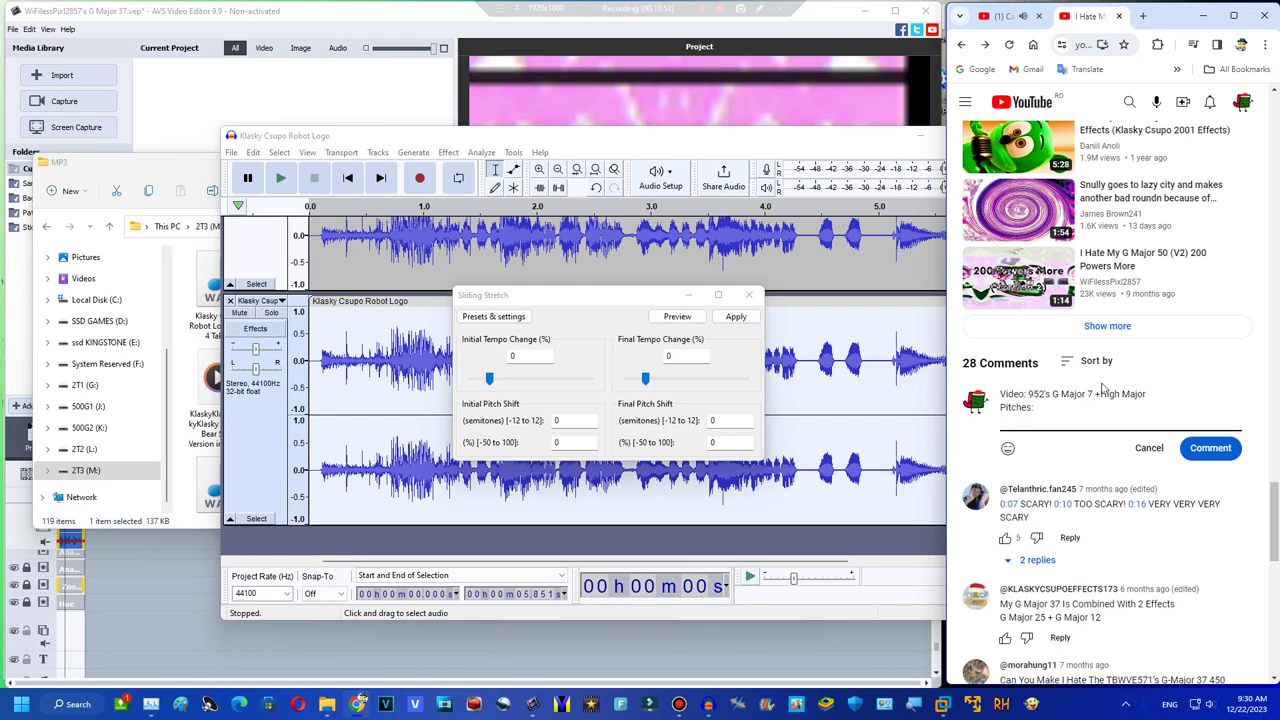
{"action": "type", "text": "-0.15"}
{"action": "key", "text": "Return"}
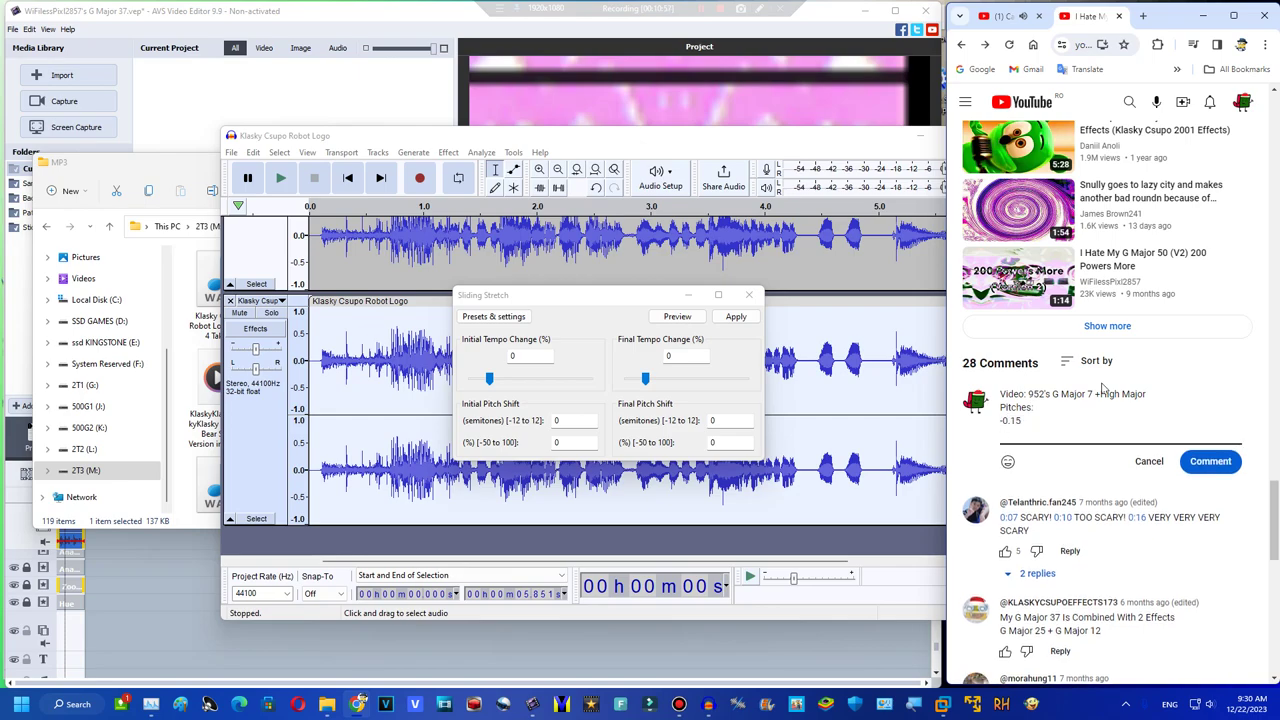
{"action": "type", "text": "0"}
{"action": "key", "text": "Return"}
{"action": "type", "text": "4.85"}
{"action": "key", "text": "Return"}
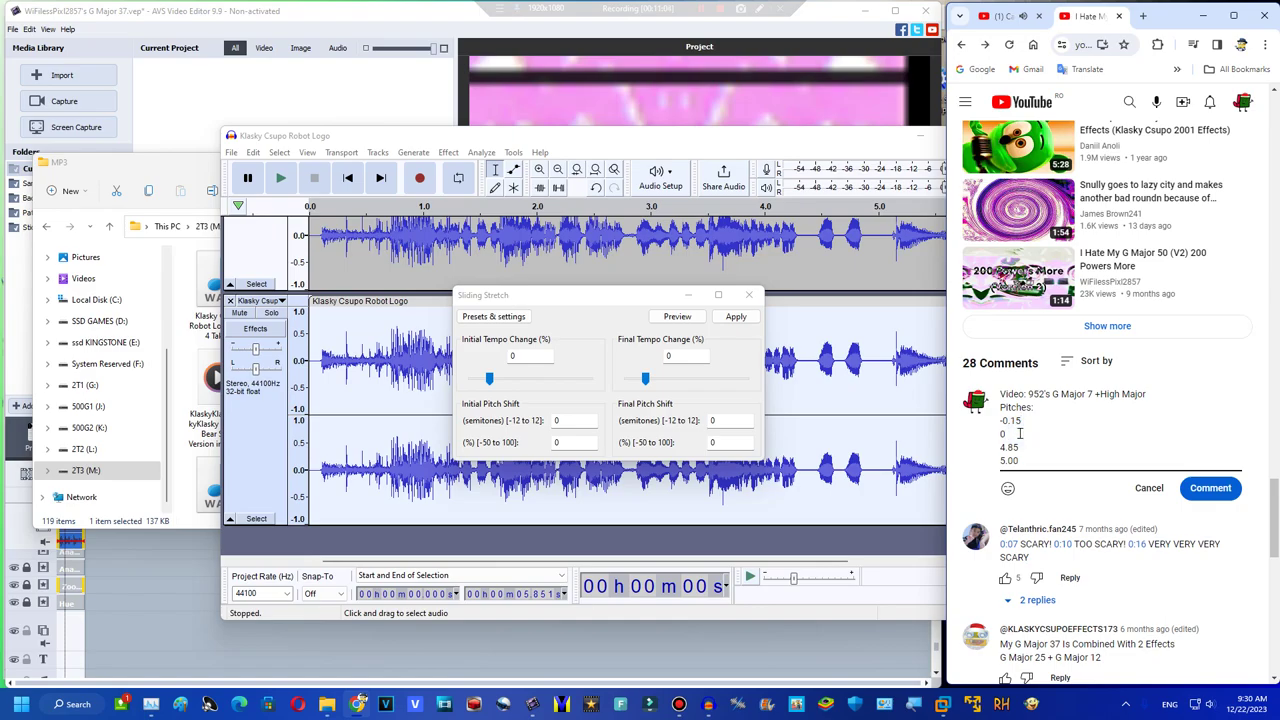
{"action": "left_click", "coordinate": [1211, 489]}
Set both the initial and final pitch shift to -0.15 semitones in Sliding Stretch and apply it to the bottommost track
{"action": "scroll", "coordinate": [1100, 400], "scroll_direction": "up", "scroll_amount": 15}
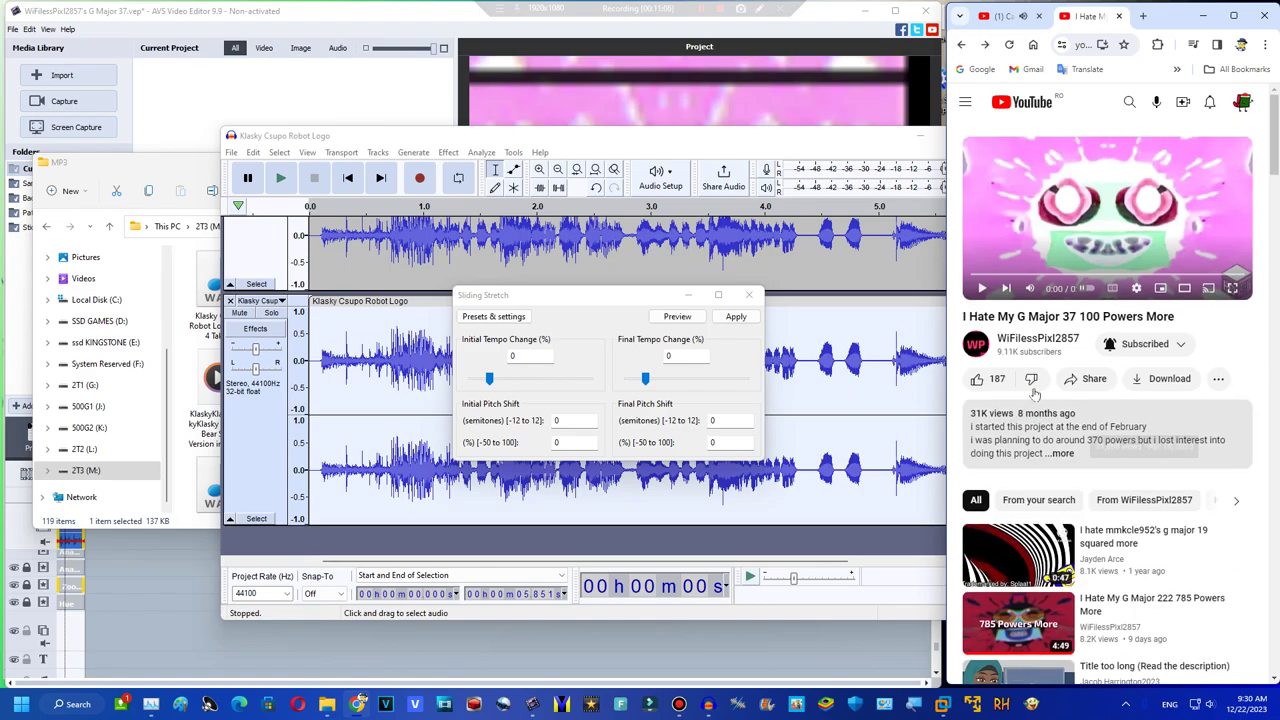
{"action": "scroll", "coordinate": [1052, 405], "scroll_direction": "down", "scroll_amount": 5}
{"action": "scroll", "coordinate": [1052, 405], "scroll_direction": "down", "scroll_amount": 5}
{"action": "left_click", "coordinate": [558, 424]}
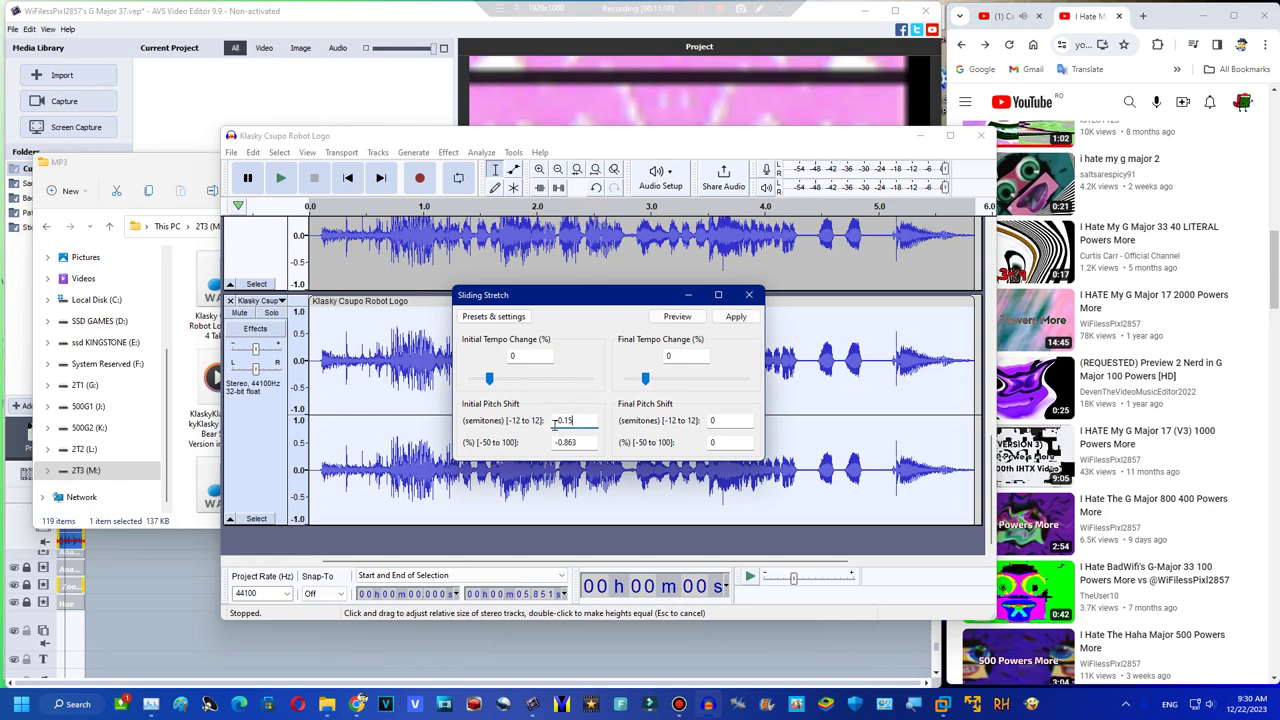
{"action": "left_click", "coordinate": [730, 420]}
{"action": "type", "text": "-0.15"}
{"action": "key", "text": "Return"}
Apply Sliding Stretch with a pitch shift of 5 semitones to the track directly above the bottommost one
{"action": "scroll", "coordinate": [1268, 283], "scroll_direction": "up", "scroll_amount": 4}
{"action": "scroll", "coordinate": [1268, 288], "scroll_direction": "up", "scroll_amount": 10}
{"action": "left_click", "coordinate": [984, 288]}
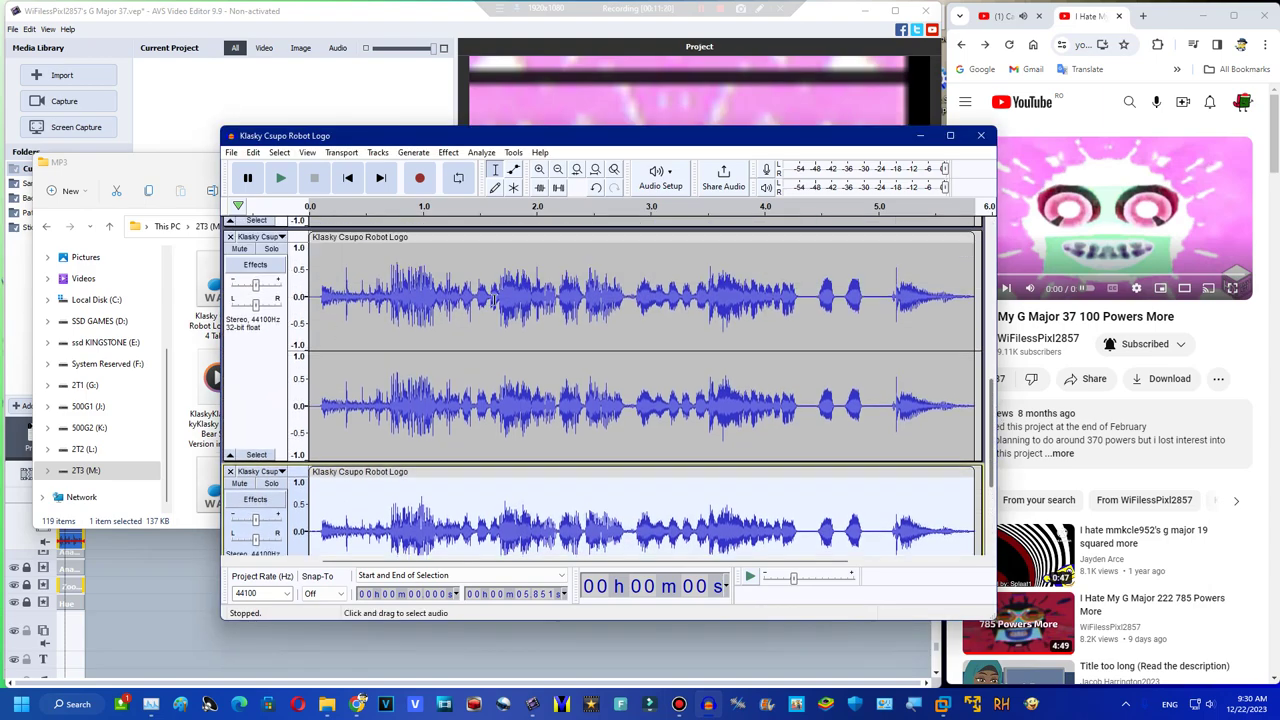
{"action": "left_click", "coordinate": [448, 152]}
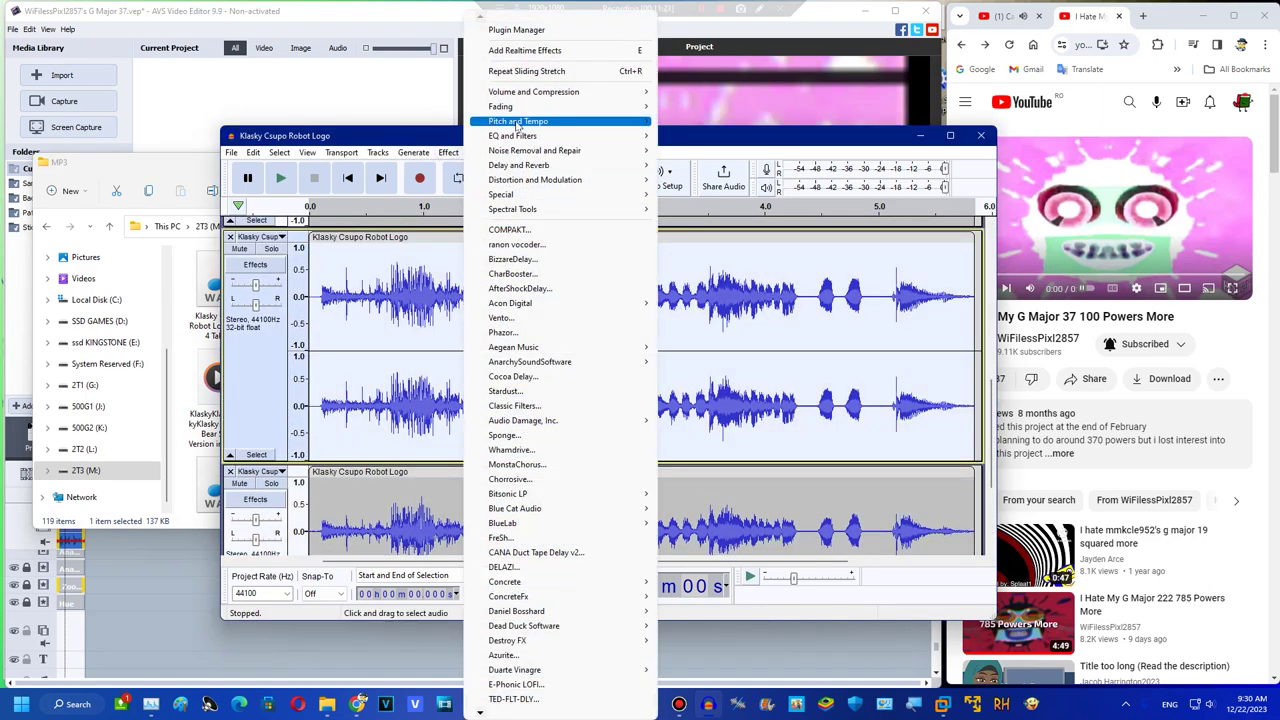
{"action": "mouse_move", "coordinate": [519, 127]}
{"action": "left_click", "coordinate": [735, 195]}
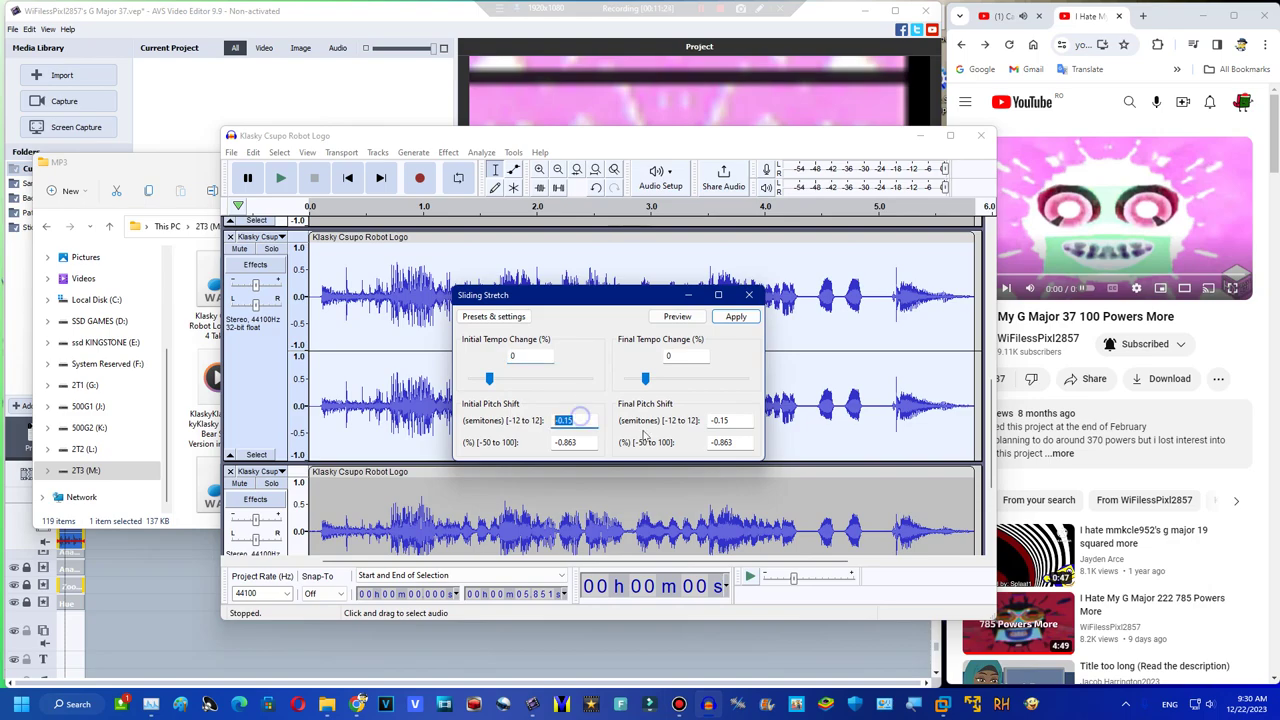
{"action": "left_click", "coordinate": [735, 316]}
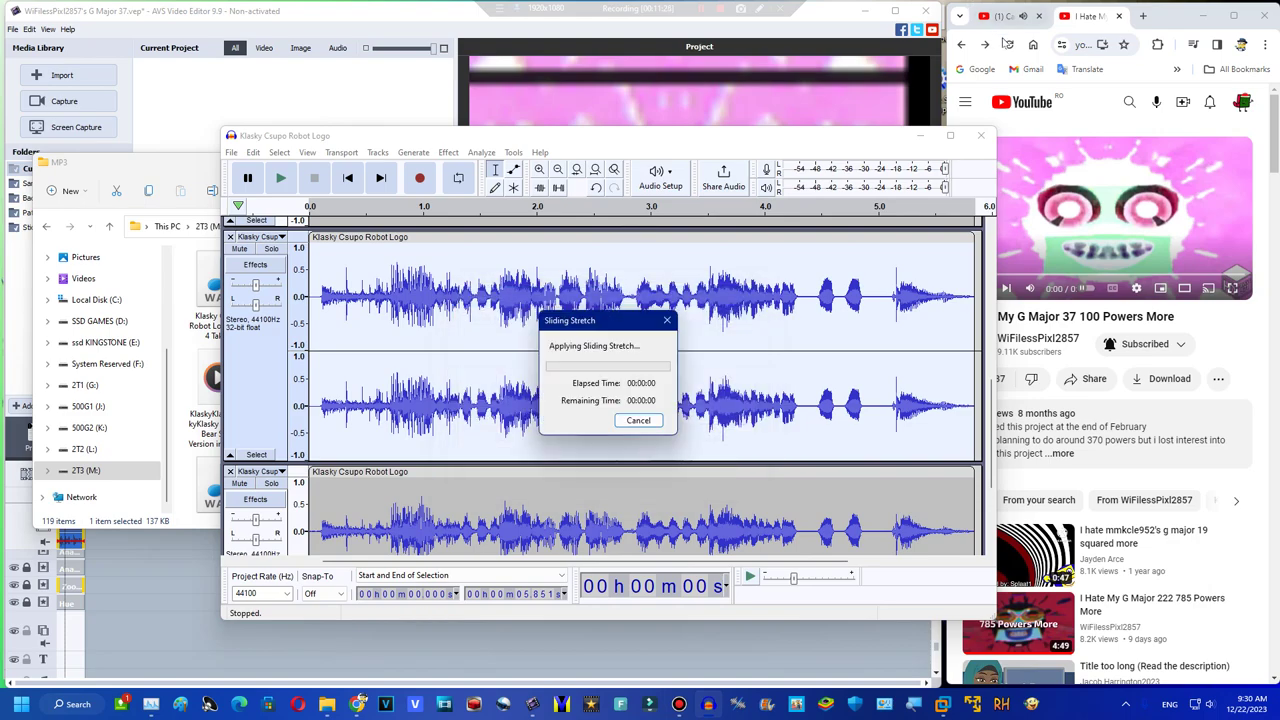
{"action": "left_click", "coordinate": [997, 42]}
{"action": "key", "text": "ctrl+Tab"}
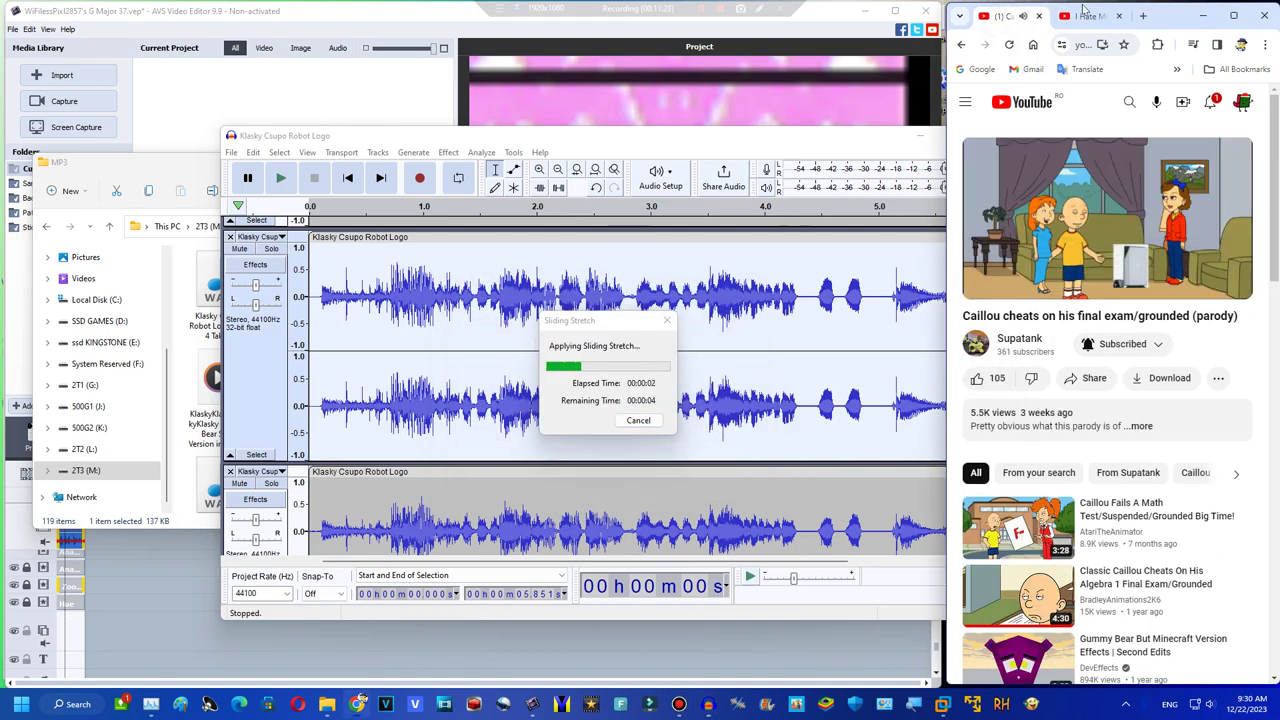
{"action": "left_click", "coordinate": [731, 132]}
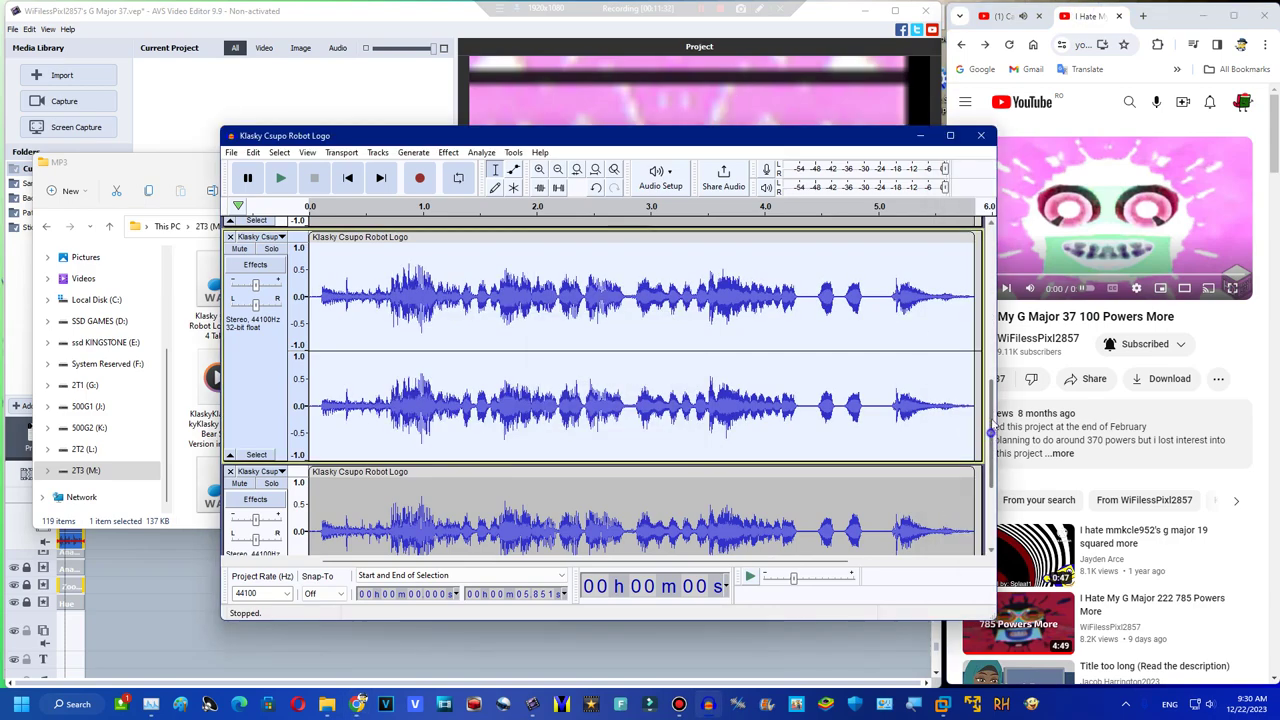
Apply Sliding Stretch with a pitch shift of 4.85 semitones to the next track up
{"action": "left_click", "coordinate": [448, 152]}
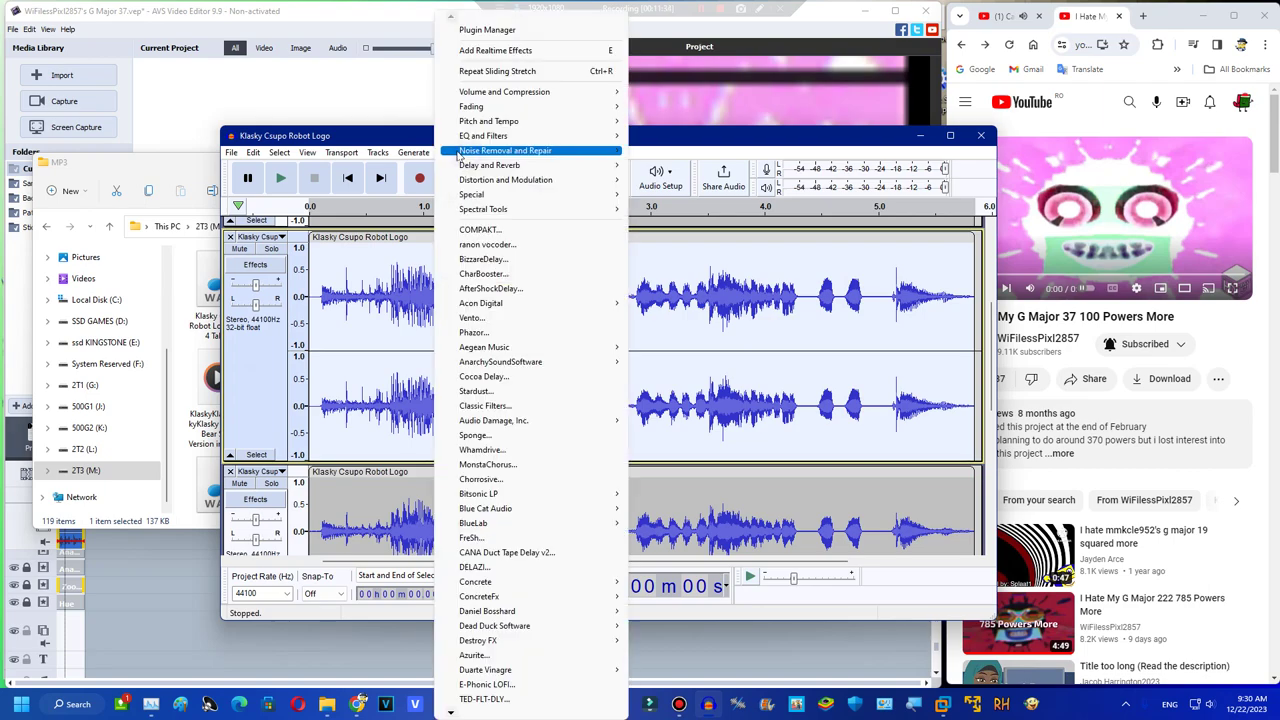
{"action": "mouse_move", "coordinate": [540, 121]}
{"action": "left_click", "coordinate": [660, 195]}
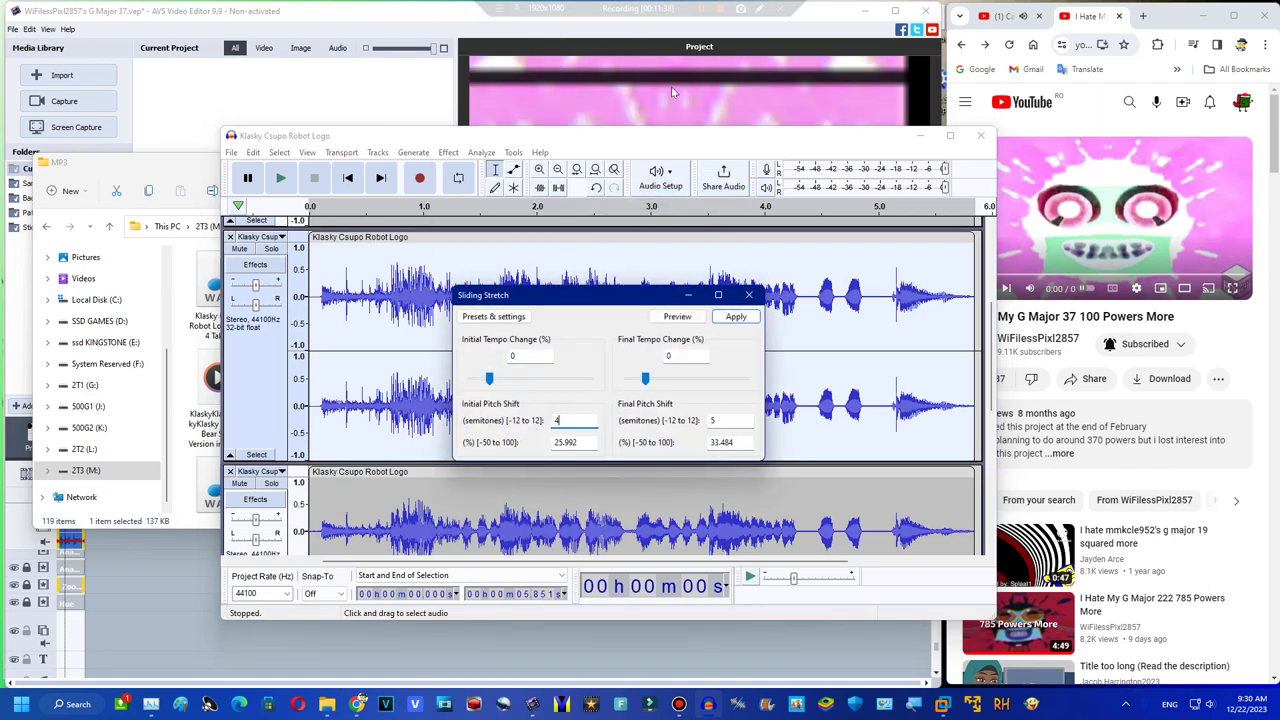
{"action": "left_click_drag", "start_coordinate": [693, 420], "coordinate": [641, 428]}
{"action": "left_click", "coordinate": [737, 321]}
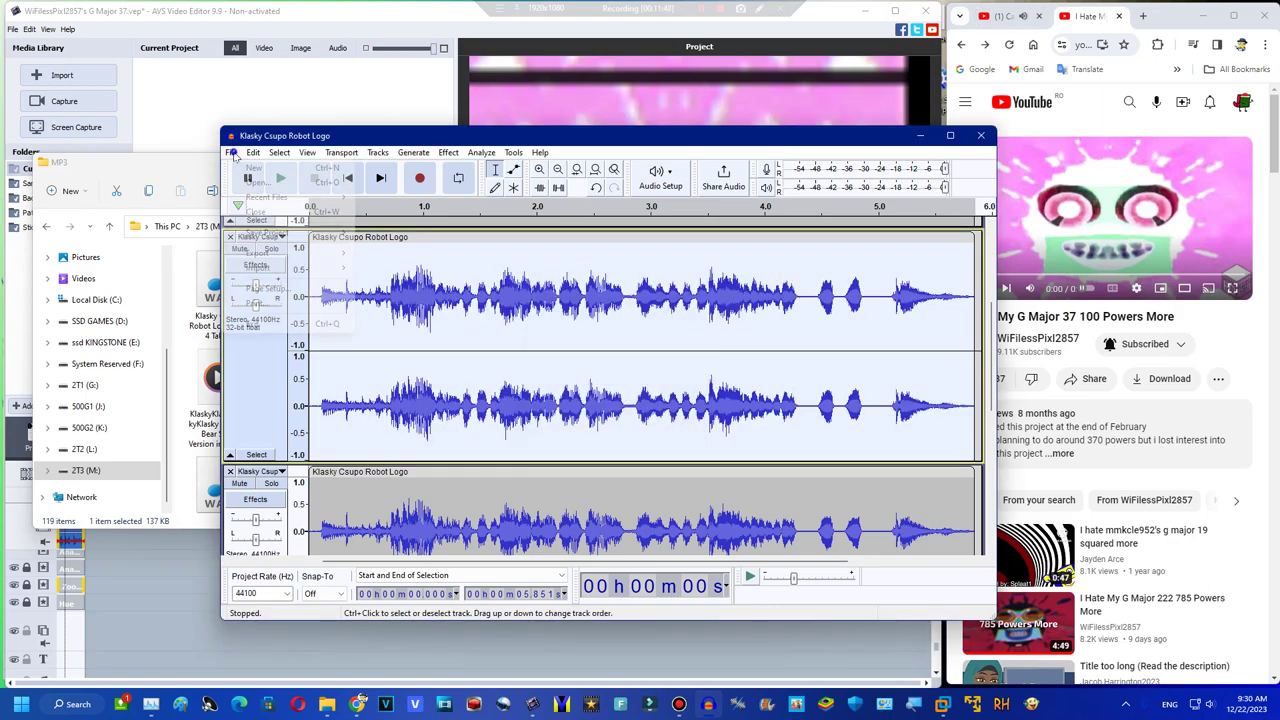
Export the tracks mixed down to one stereo WAV file named Klasky Csupo Robot Logo and close Audacity without saving
{"action": "left_click", "coordinate": [231, 152]}
{"action": "mouse_move", "coordinate": [282, 255]}
{"action": "left_click", "coordinate": [410, 267]}
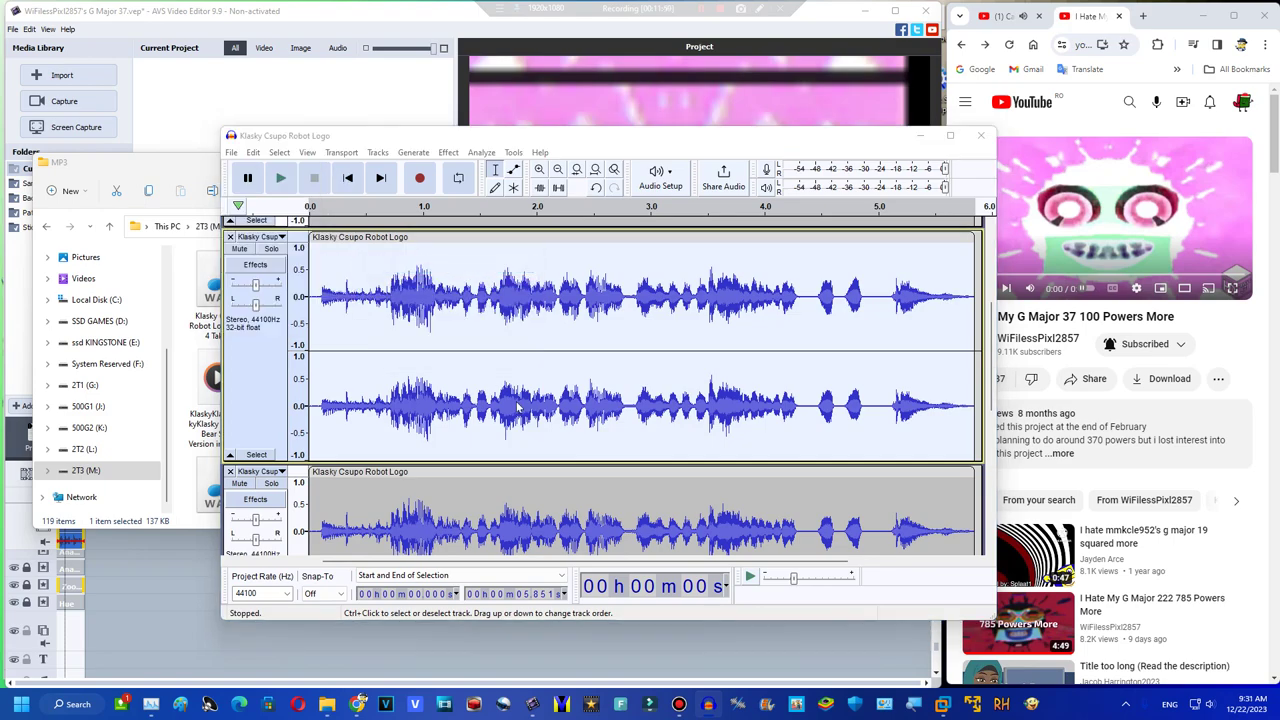
{"action": "left_click", "coordinate": [566, 407]}
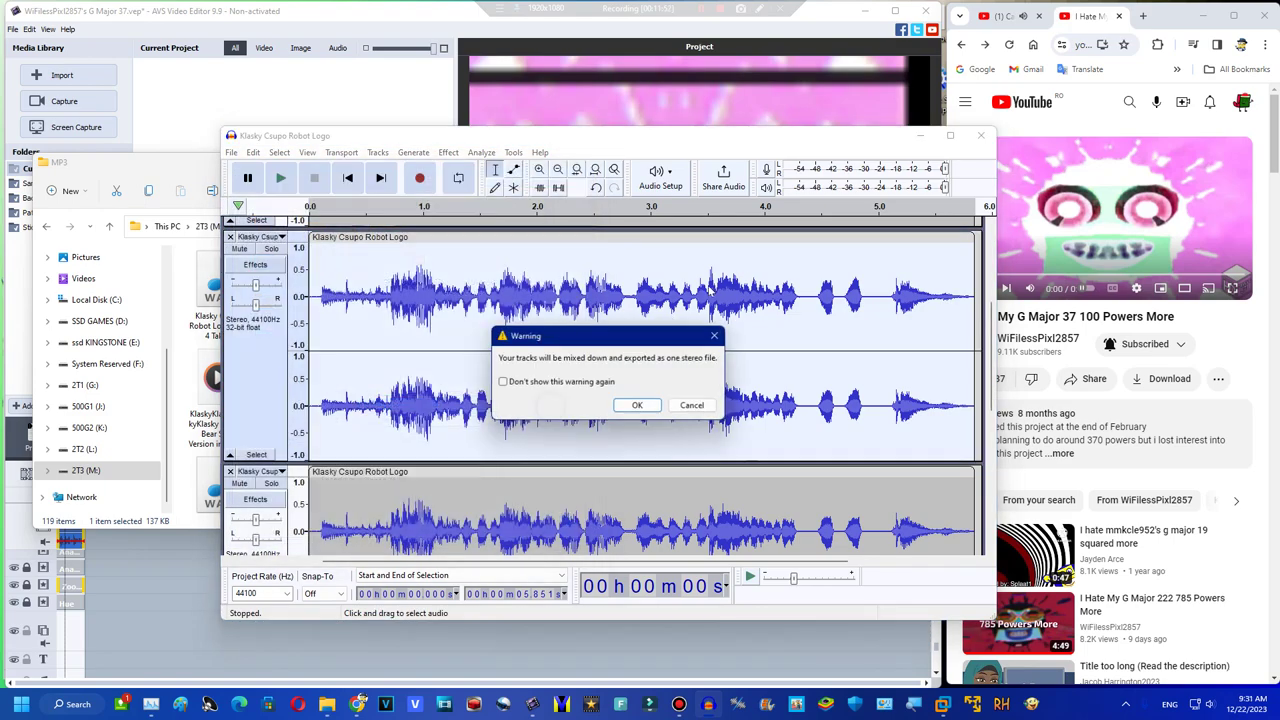
{"action": "left_click", "coordinate": [629, 404]}
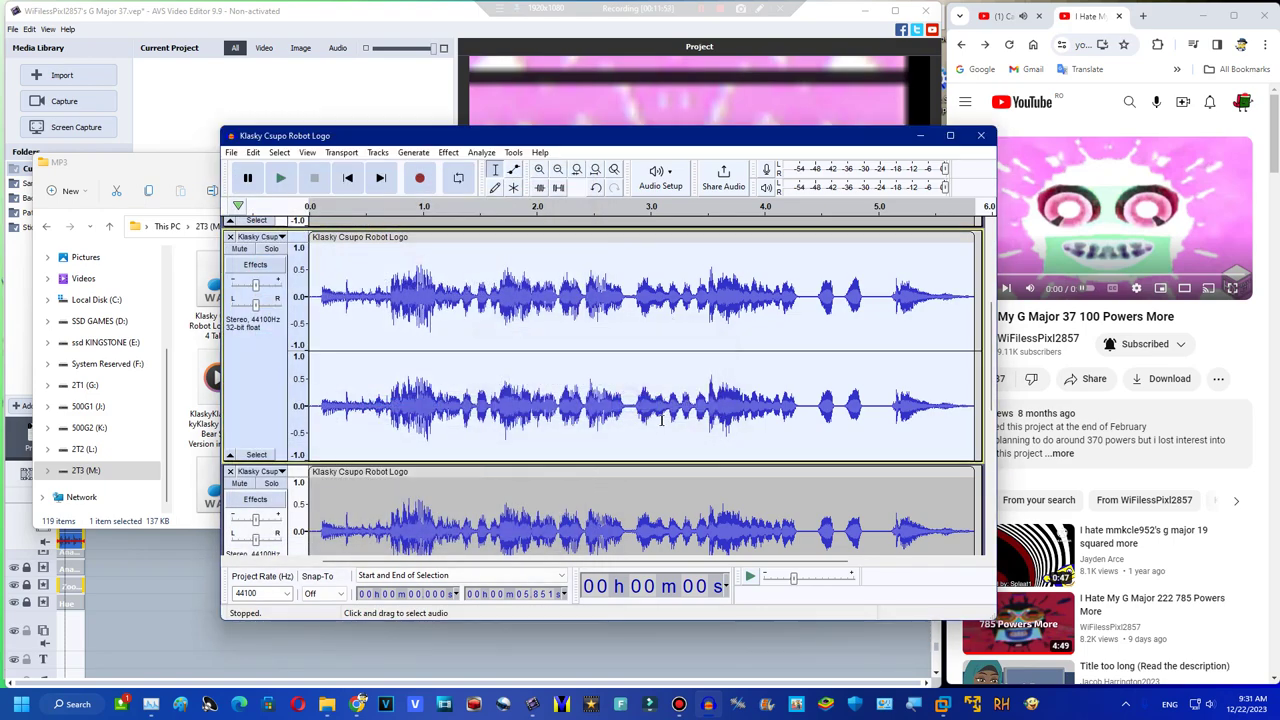
{"action": "left_click", "coordinate": [981, 135]}
{"action": "left_click", "coordinate": [628, 376]}
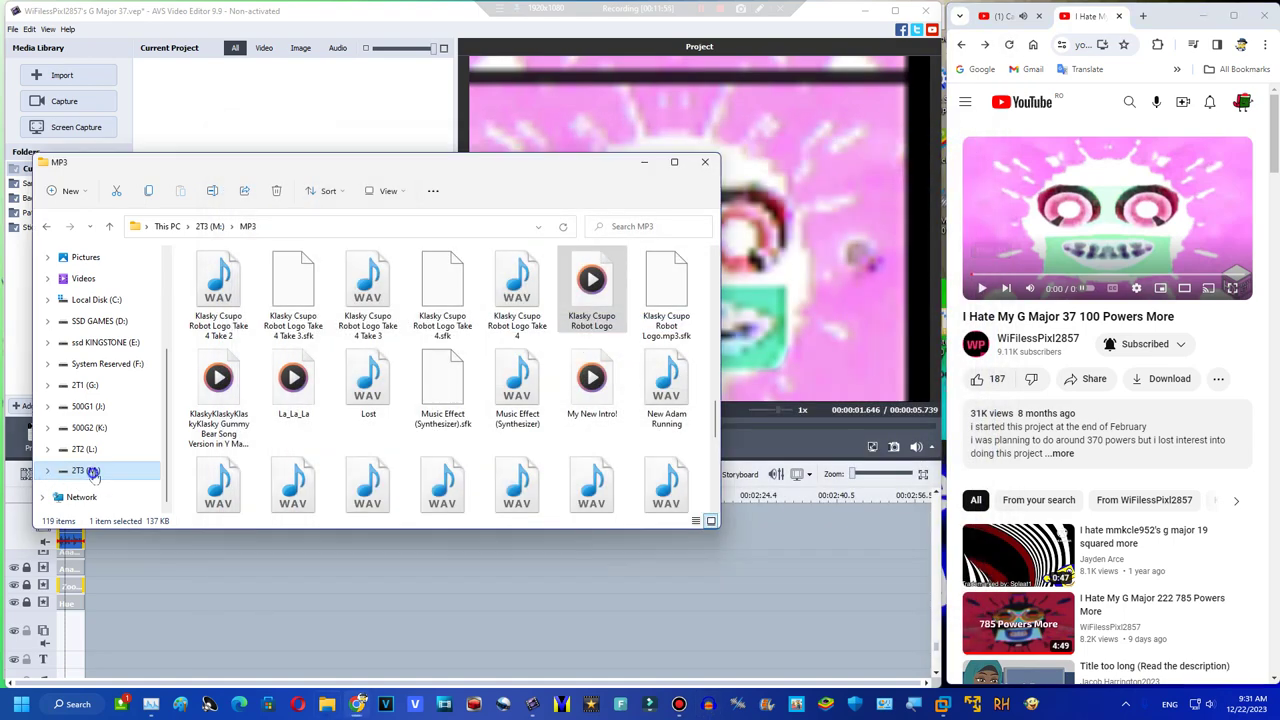
Browse to My User Videos v2 on drive 2T2 (L:) and import the Klasky Csupo Robot Logo WAV into the AVS Media Library
{"action": "left_click", "coordinate": [84, 449]}
{"action": "double_click", "coordinate": [368, 390]}
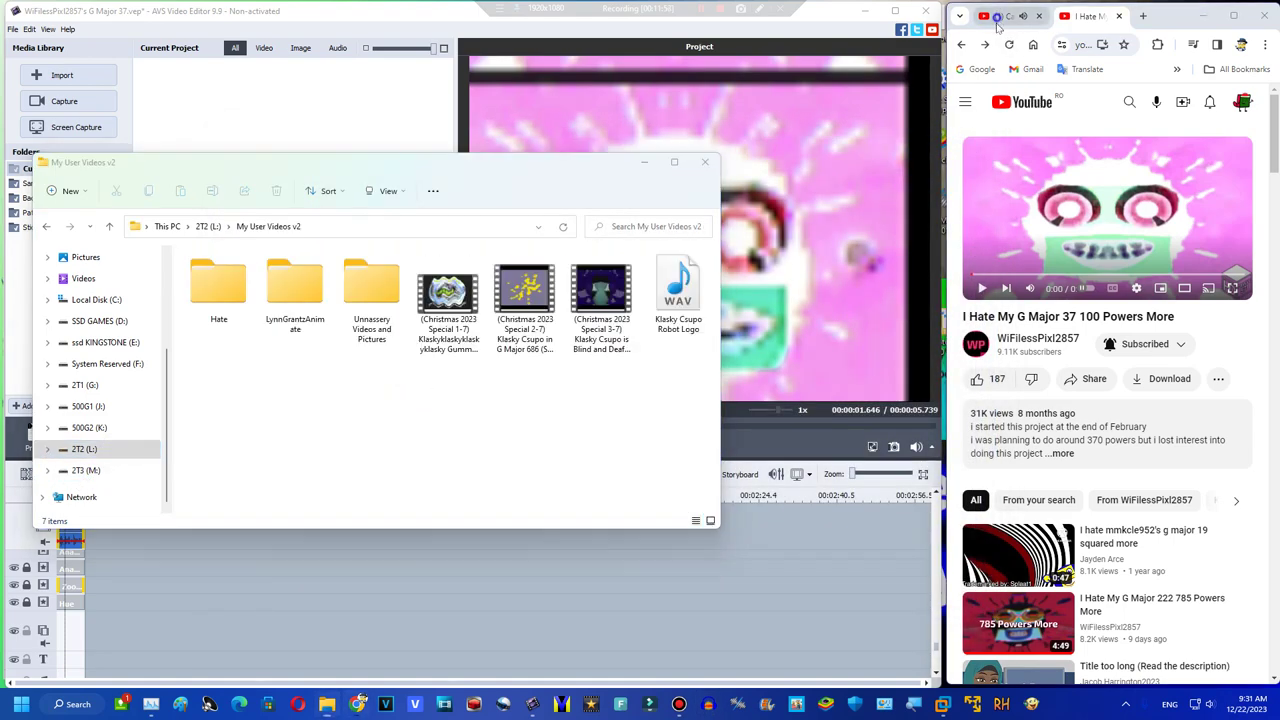
{"action": "left_click", "coordinate": [1005, 16]}
{"action": "left_click", "coordinate": [1050, 16]}
{"action": "left_click_drag", "start_coordinate": [678, 292], "coordinate": [185, 100]}
Place the Klasky Csupo Robot Logo audio at the start of the audio line beneath the video clip and play the project
{"action": "left_click_drag", "start_coordinate": [55, 687], "coordinate": [85, 660]}
{"action": "right_click", "coordinate": [76, 531]}
{"action": "left_click", "coordinate": [102, 435]}
{"action": "left_click", "coordinate": [477, 447]}
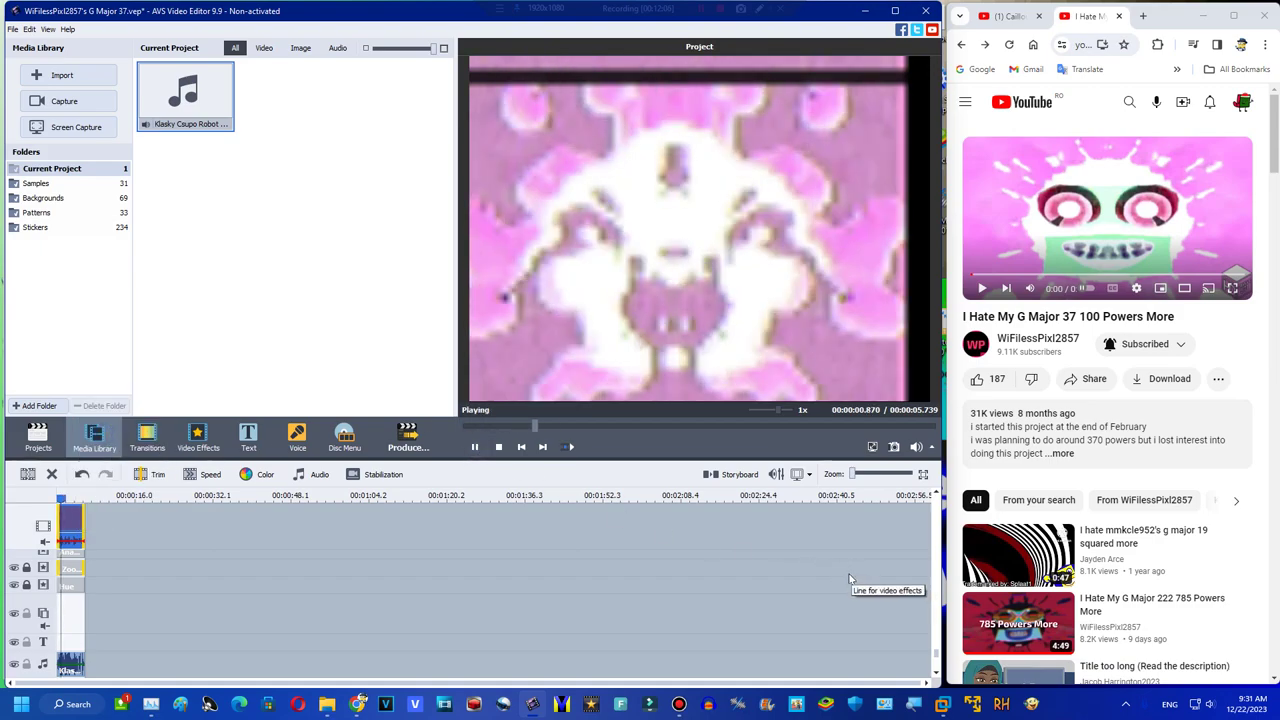